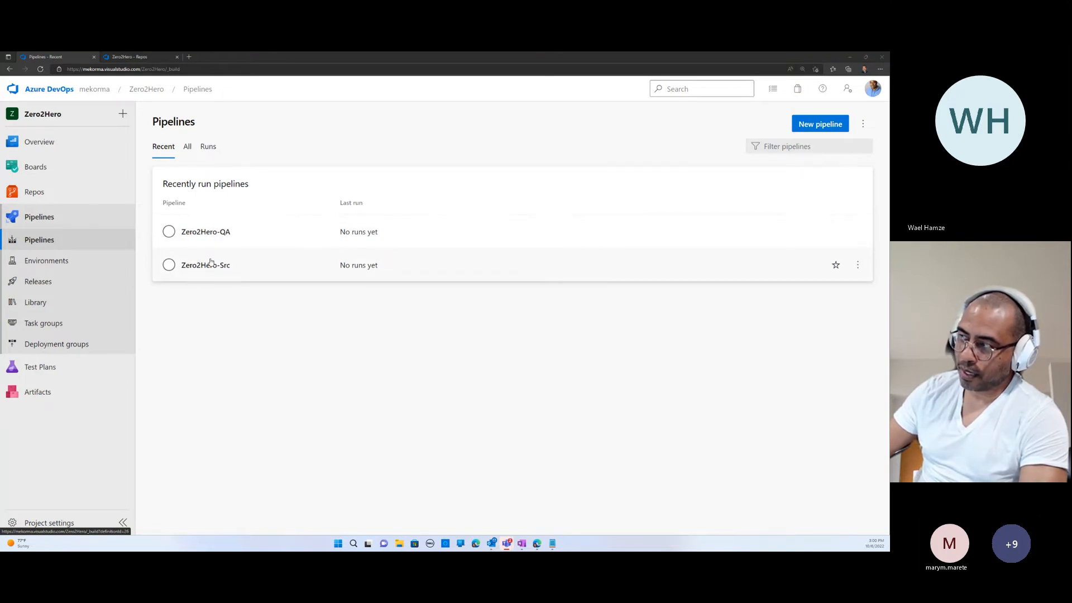
- Open the Zero2Hero-Src pipeline for editing and search its available tasks for "Power Platform"
left_click(205, 267)
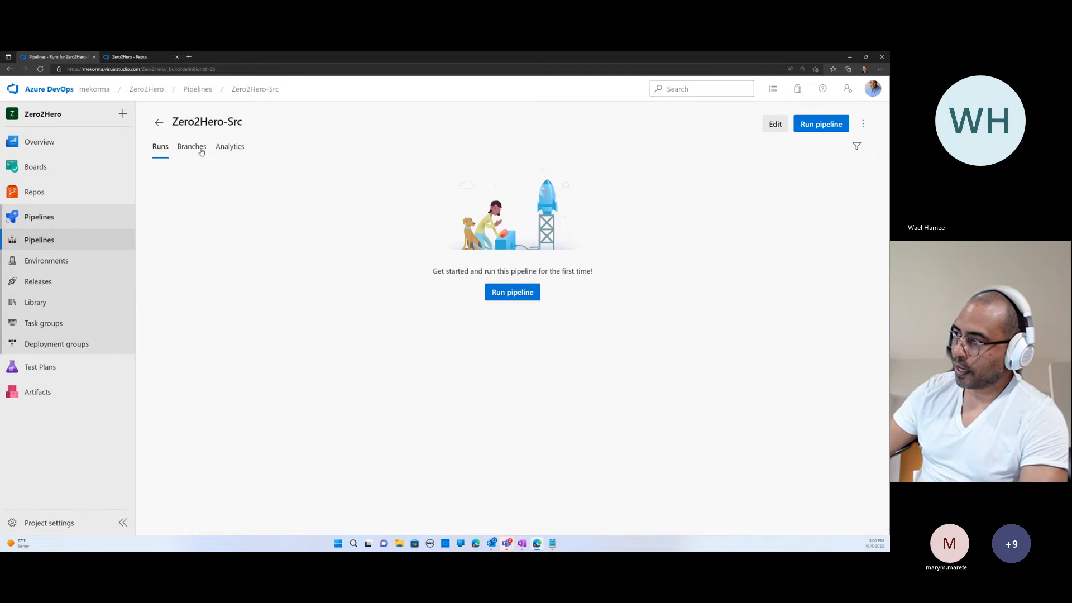
left_click(778, 126)
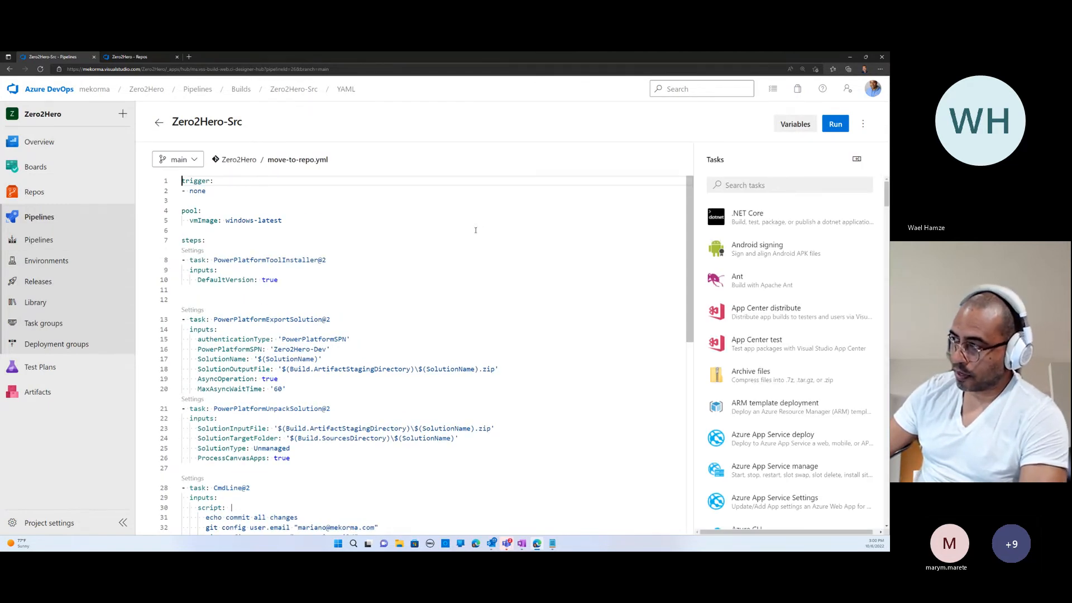
left_click(745, 187)
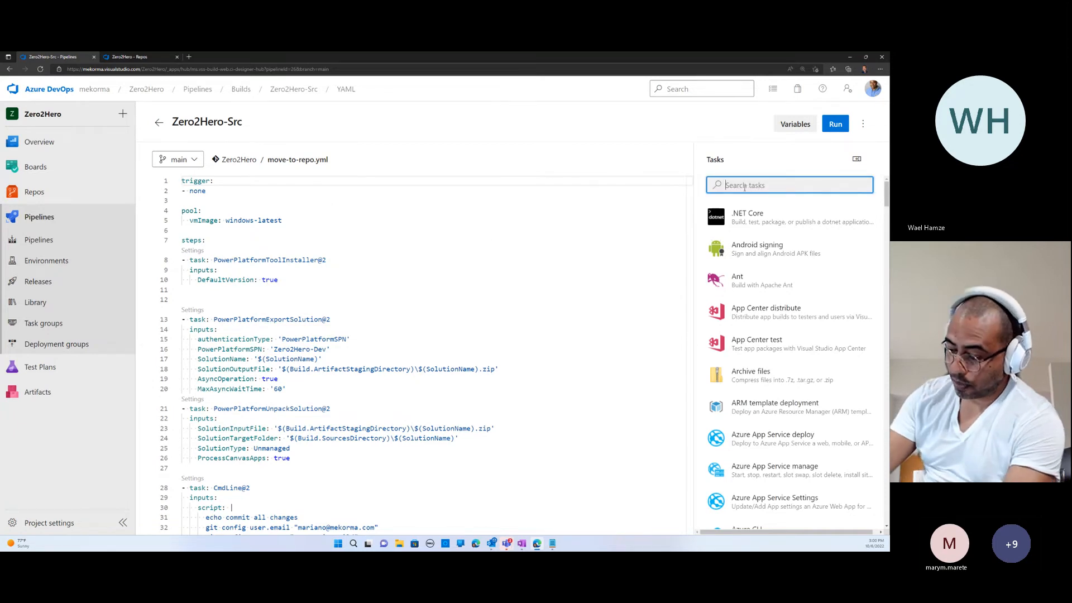
type("Plower pLa")
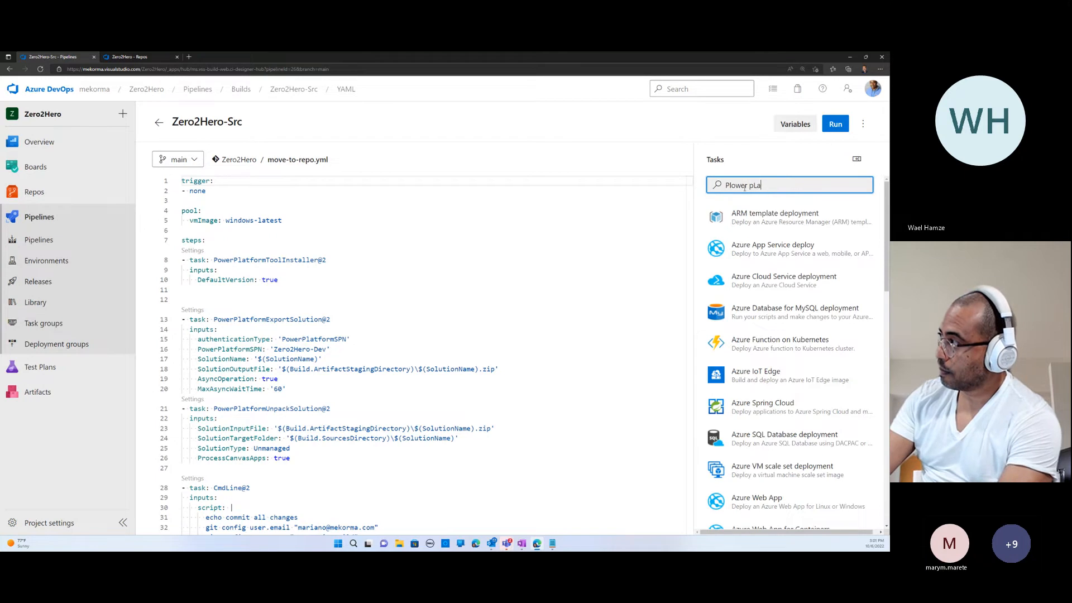
type("t")
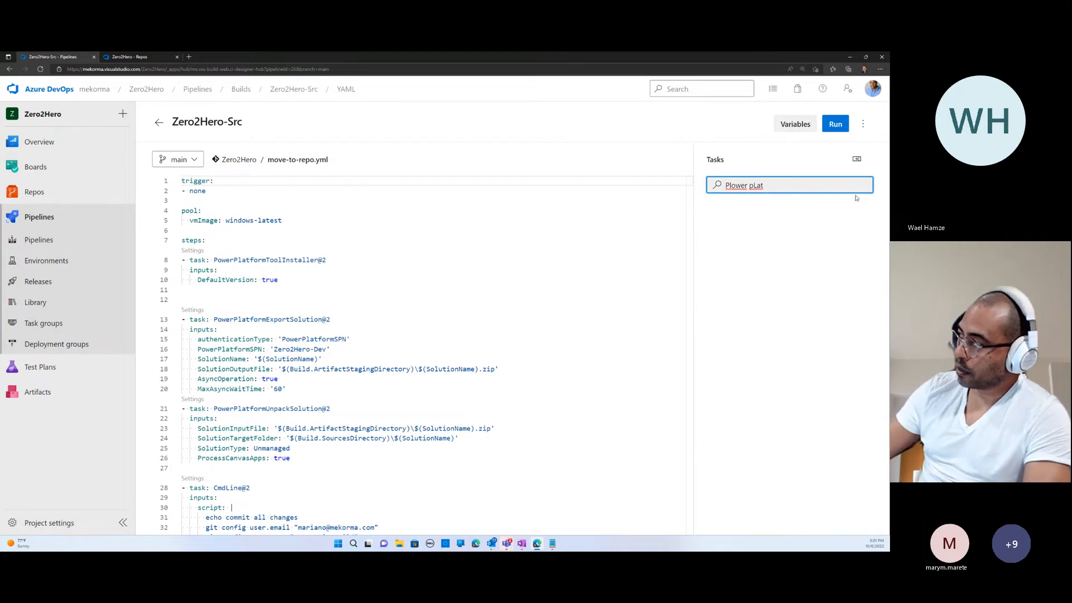
double_click(756, 186)
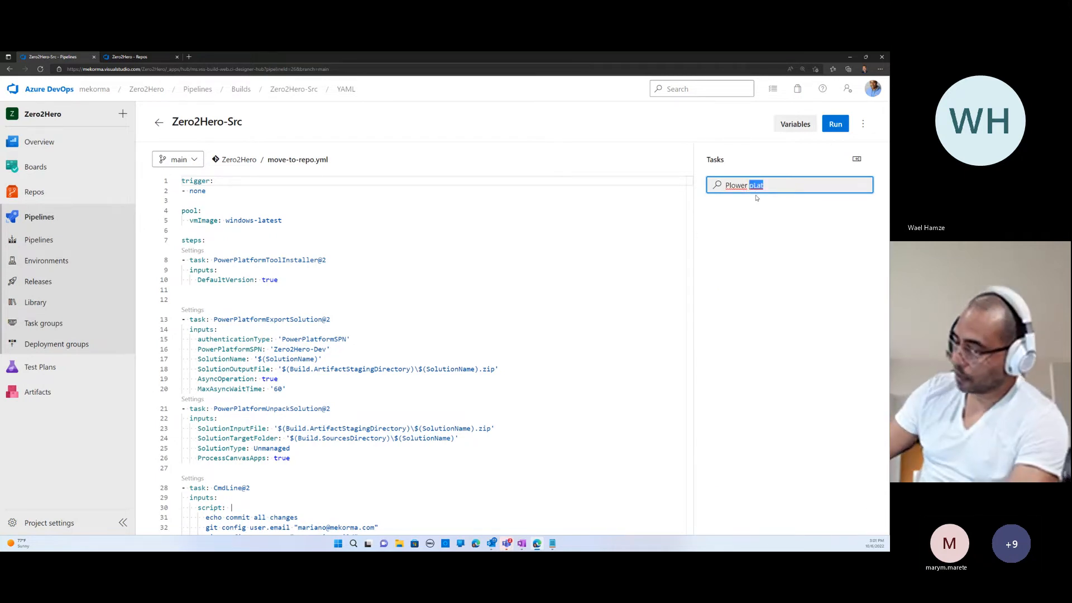
type("Platform")
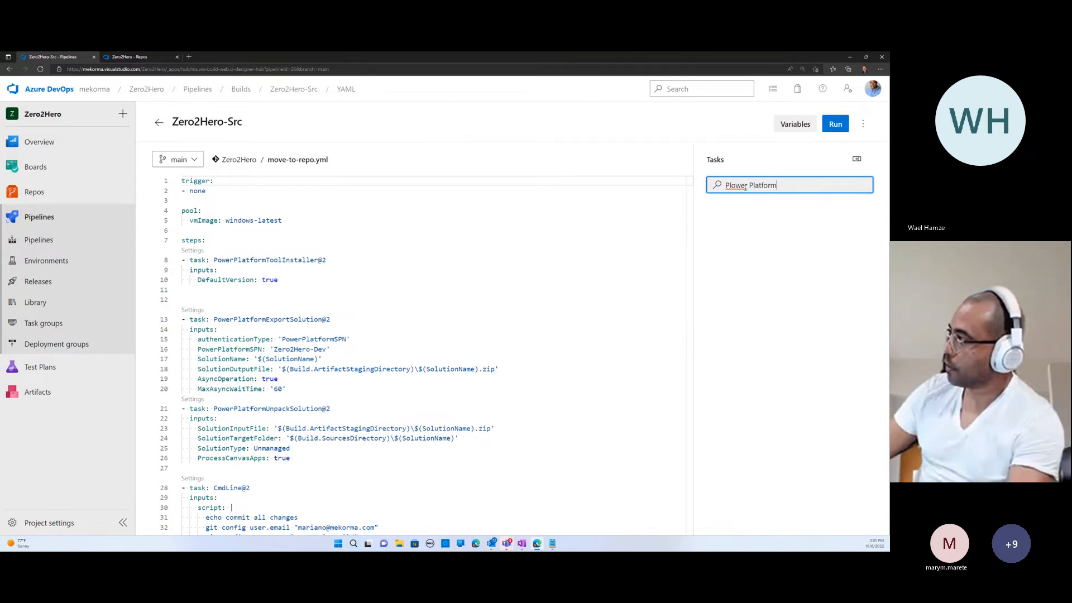
right_click(735, 186)
left_click_drag(729, 186, 732, 186)
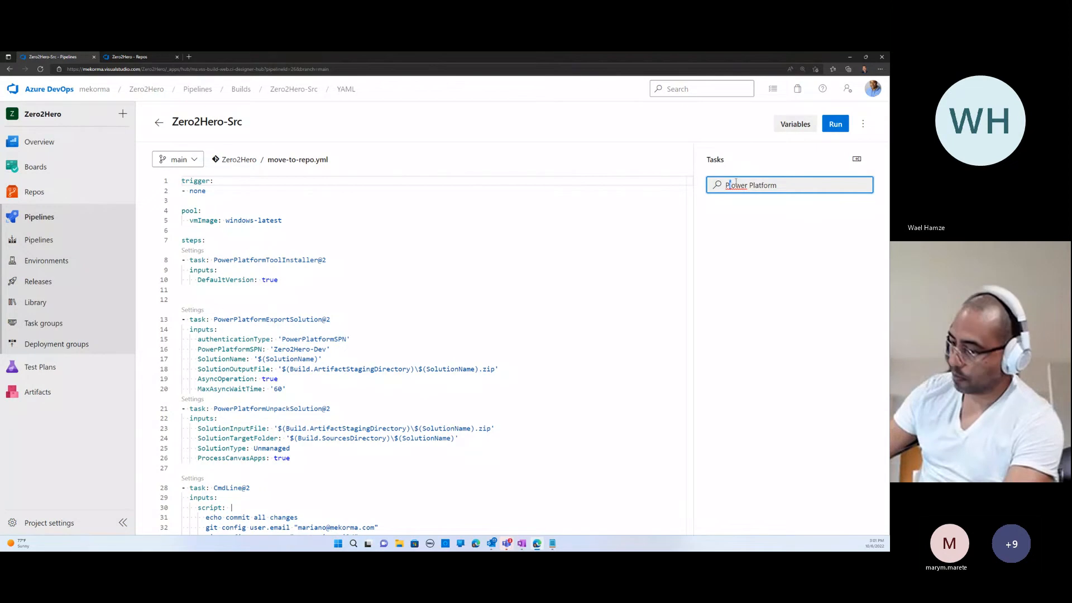
key("BackSpace")
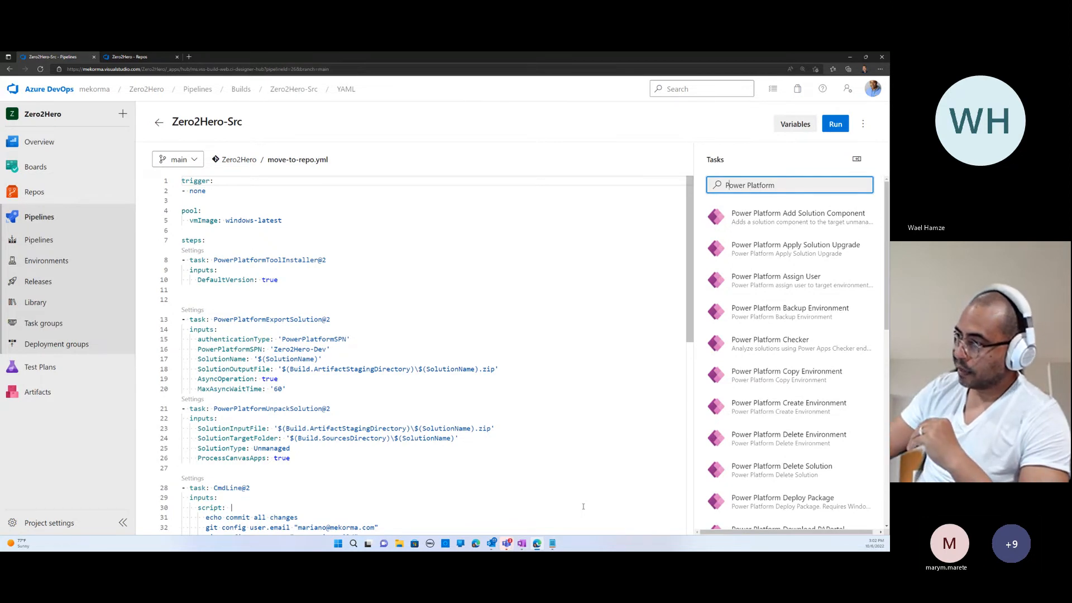
- Delete the extra blank line above the PowerPlatformExportSolution task in move-to-repo.yml
left_click(202, 300)
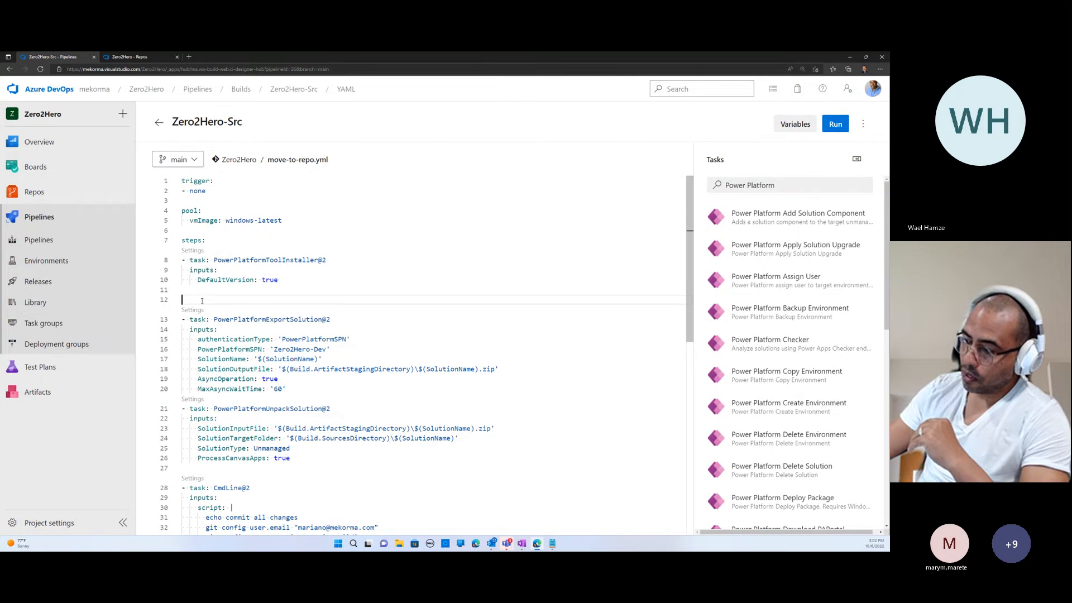
key("BackSpace")
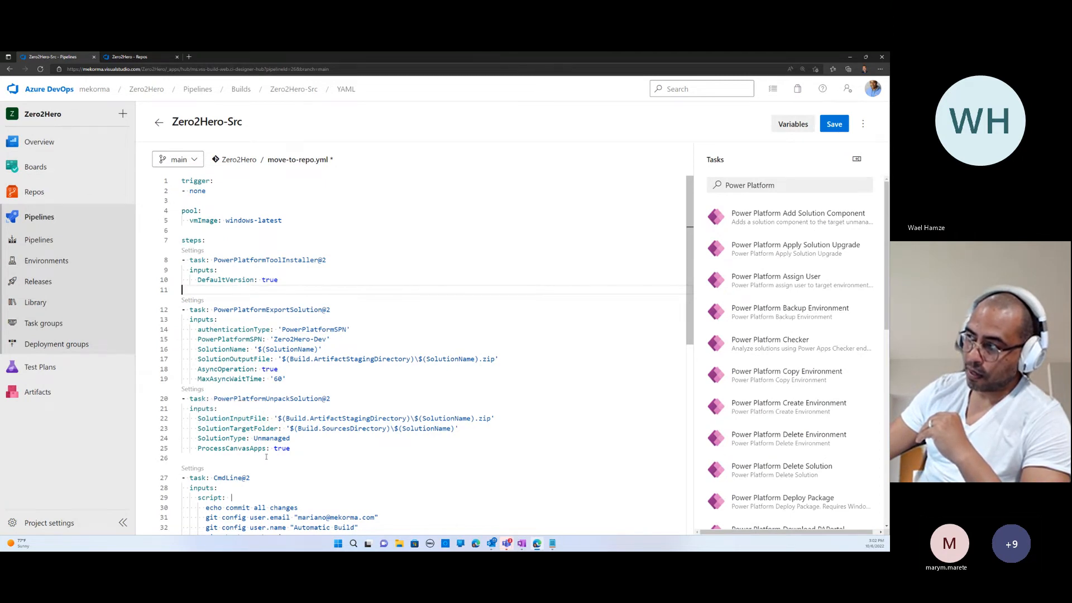
- Review the YAML tasks through the command-line script, highlighting its "git checkout -b main" line
scroll(280, 450, "down", 2)
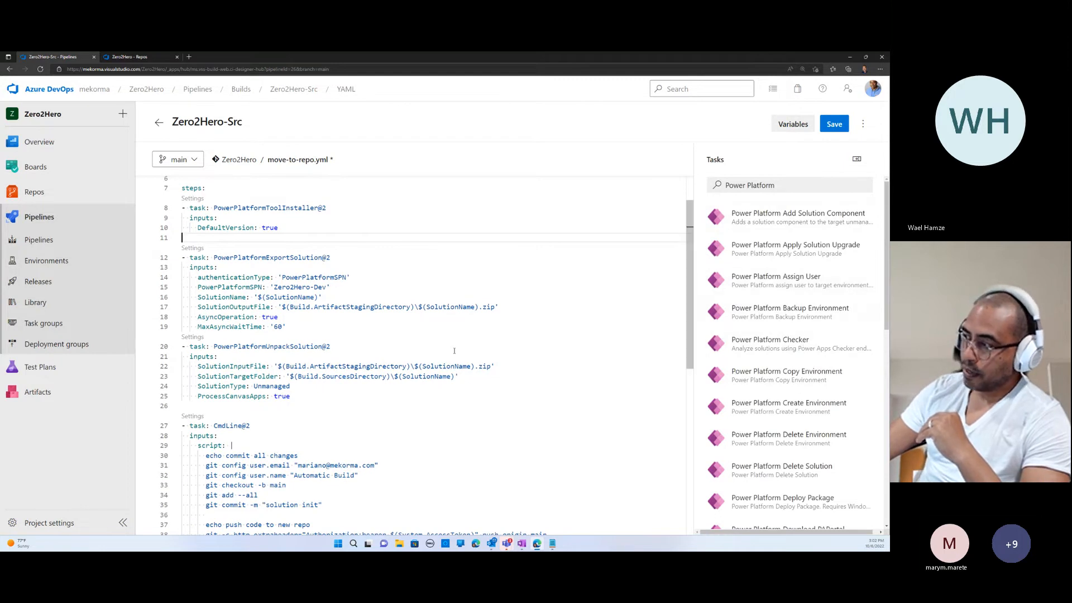
scroll(462, 337, "up", 2)
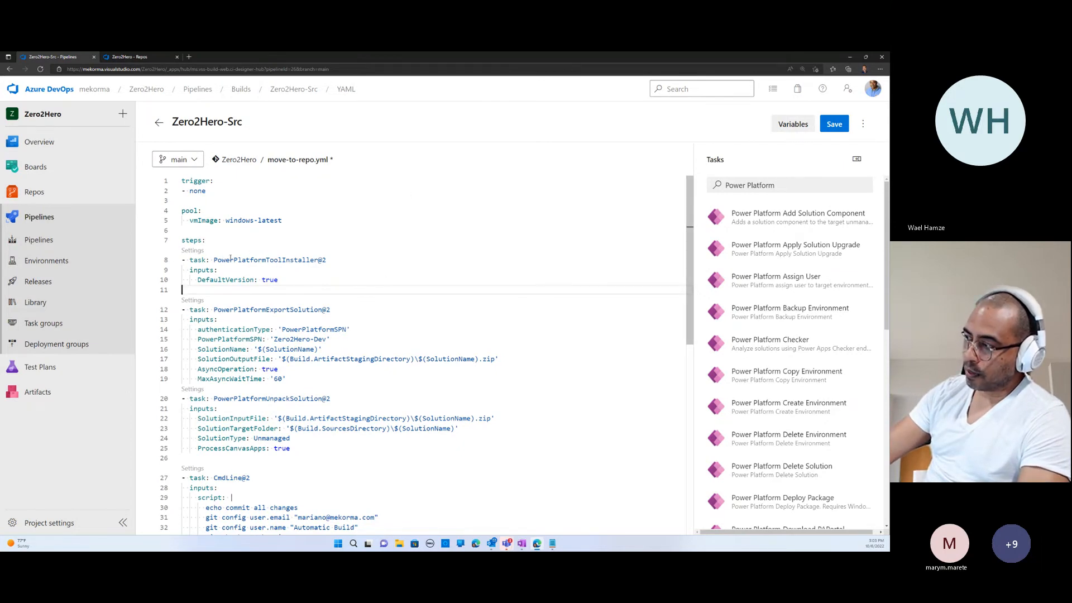
scroll(248, 277, "down", 4)
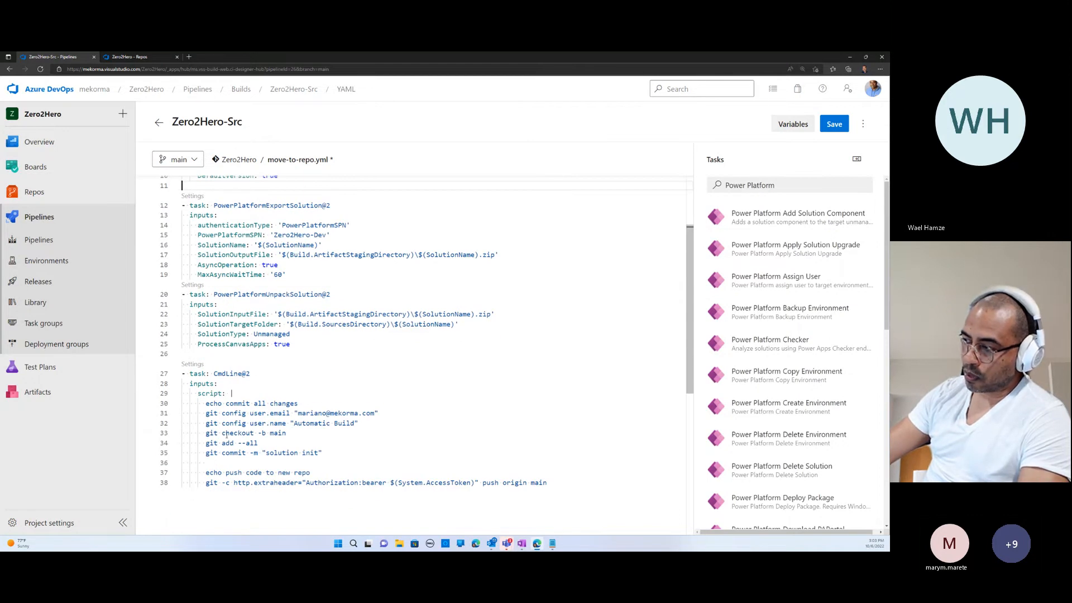
left_click_drag(205, 434, 287, 434)
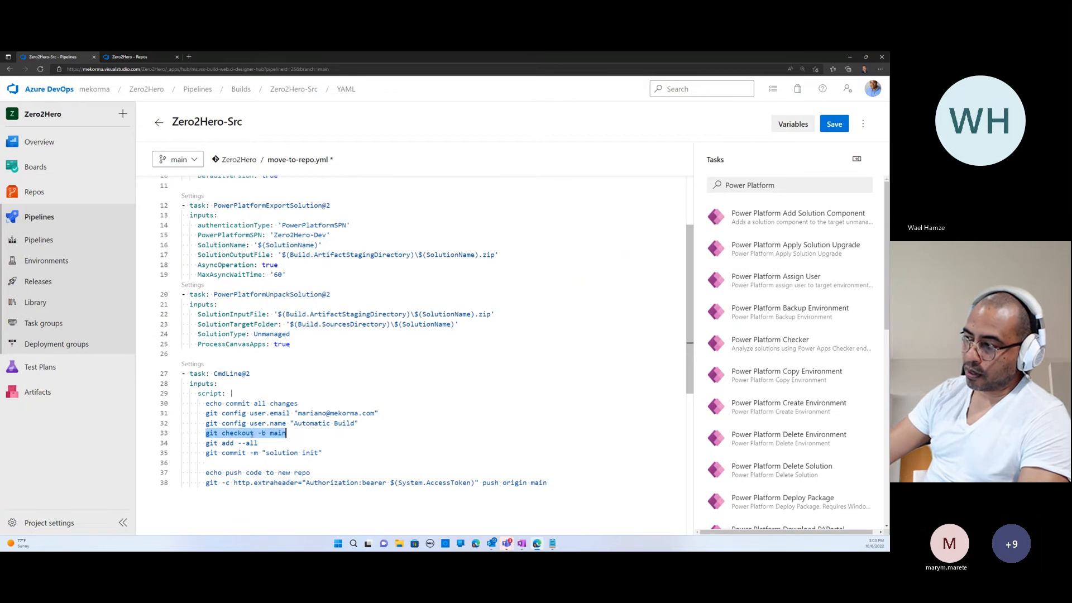
left_click(259, 434)
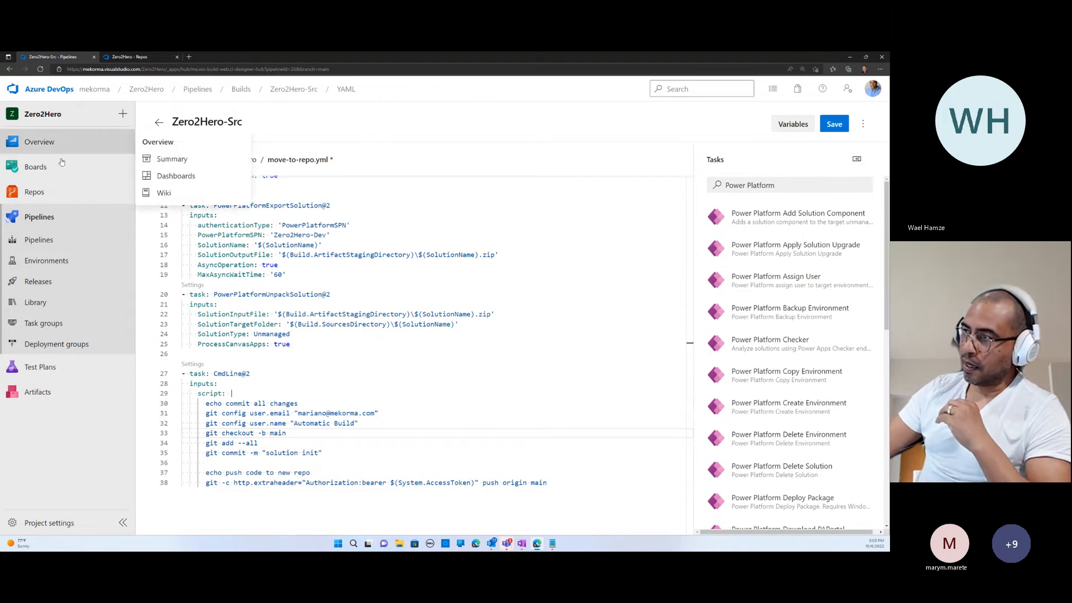
- Leave the pipeline editor without saving and check the Zero2Hero repository's files and branches
left_click(32, 195)
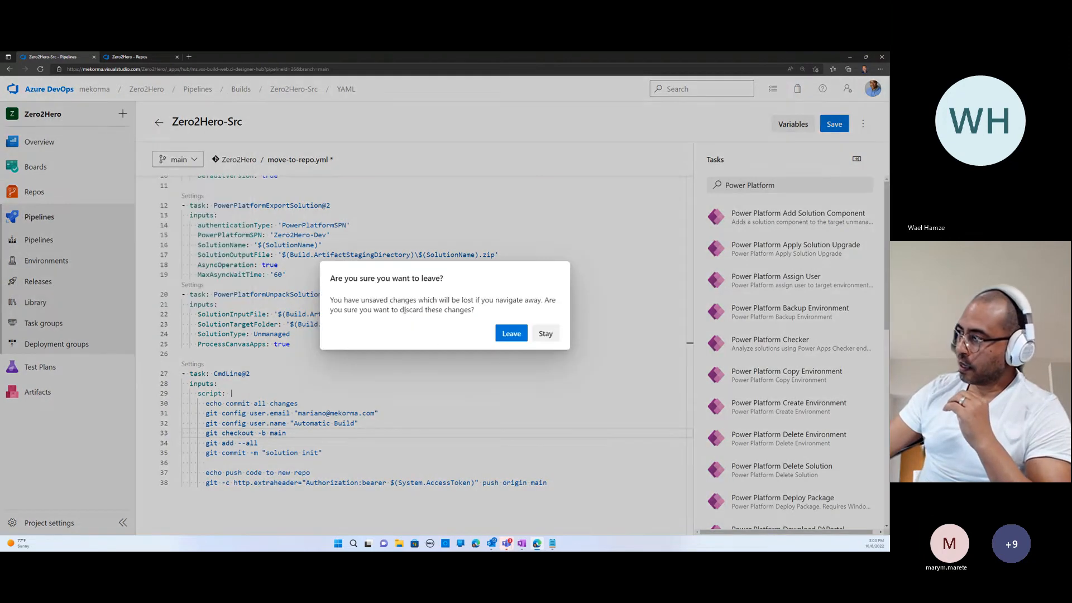
left_click(512, 333)
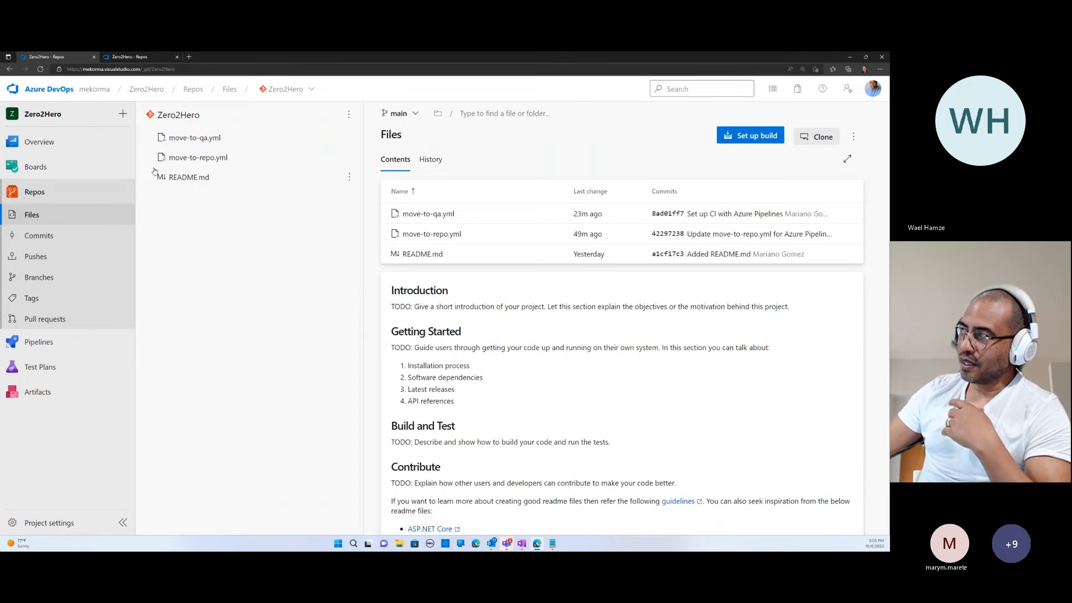
left_click(415, 118)
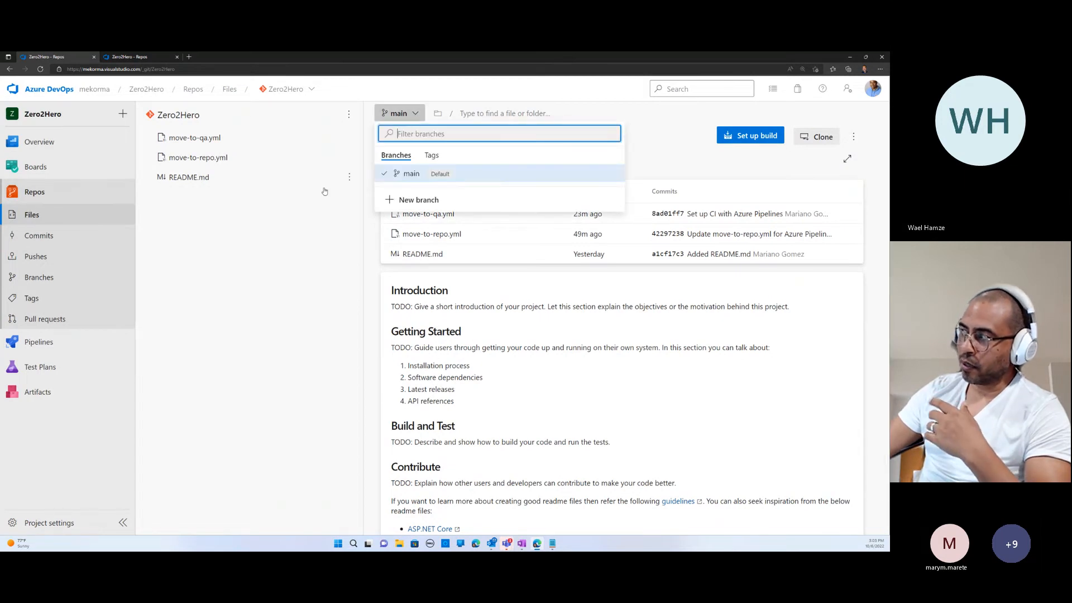
left_click(297, 225)
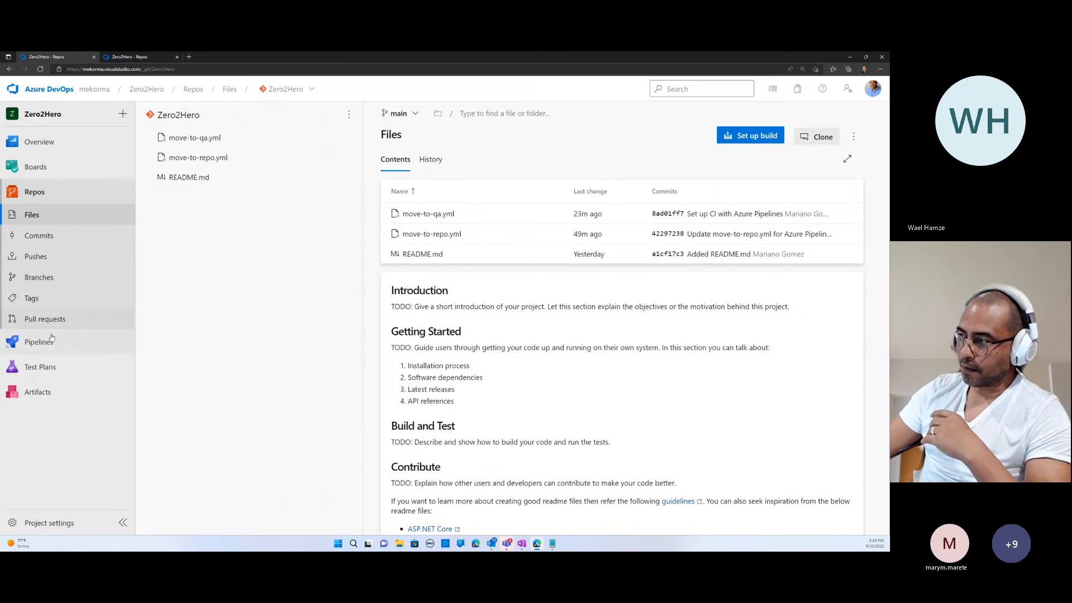
- Run the Zero2Hero-Src pipeline manually on the main branch
mouse_move(48, 347)
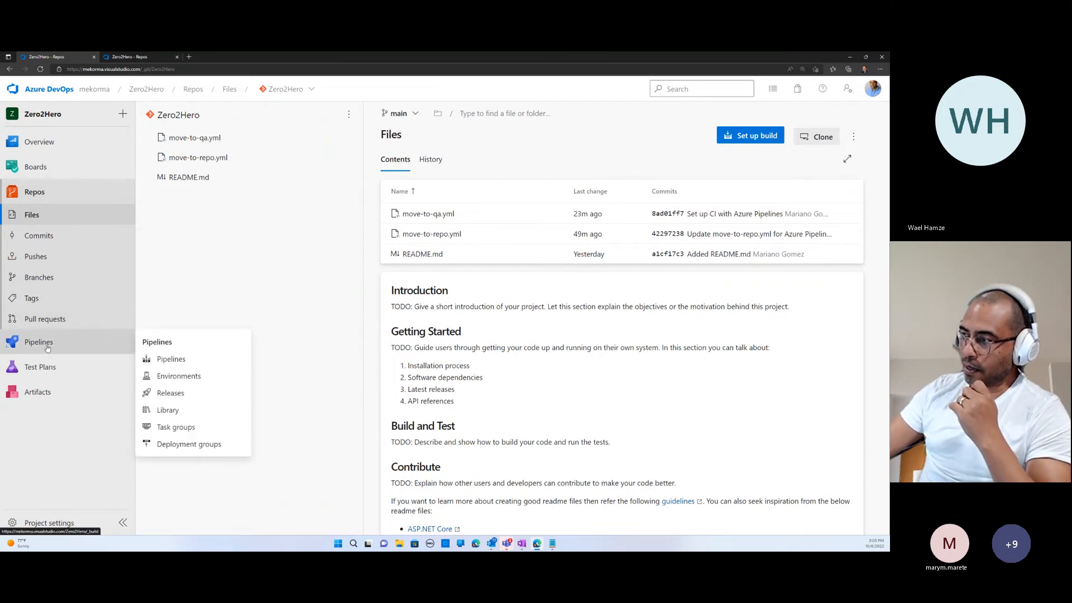
left_click(47, 346)
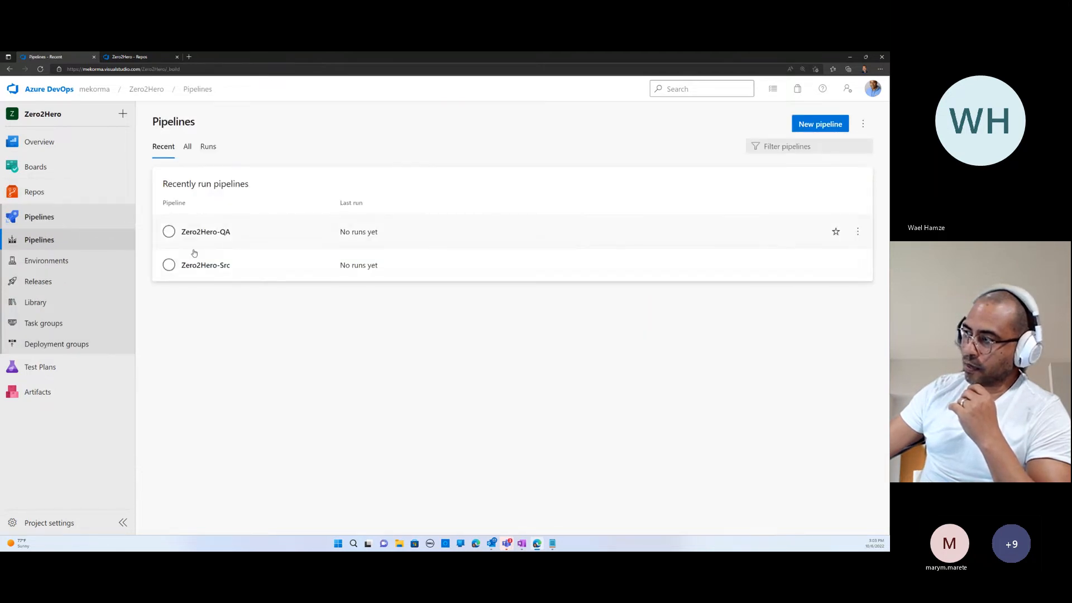
left_click(189, 266)
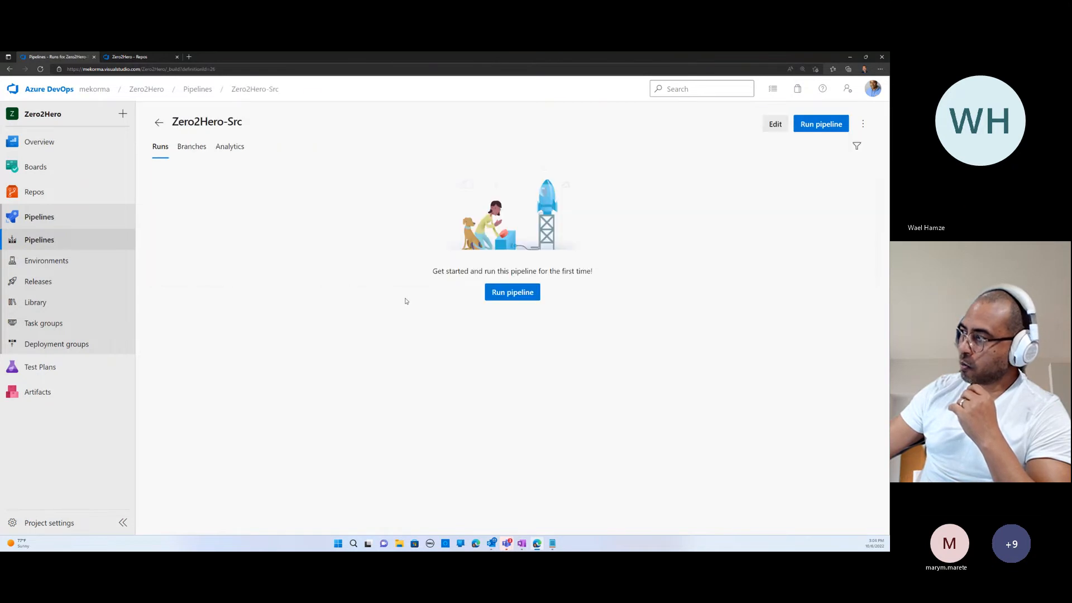
left_click(510, 296)
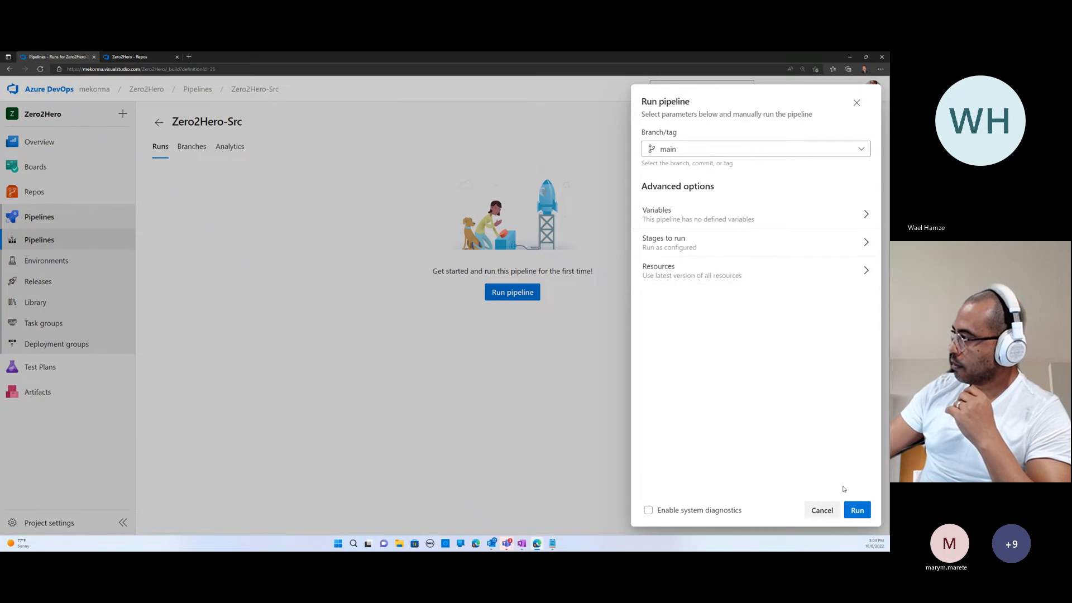
left_click(857, 510)
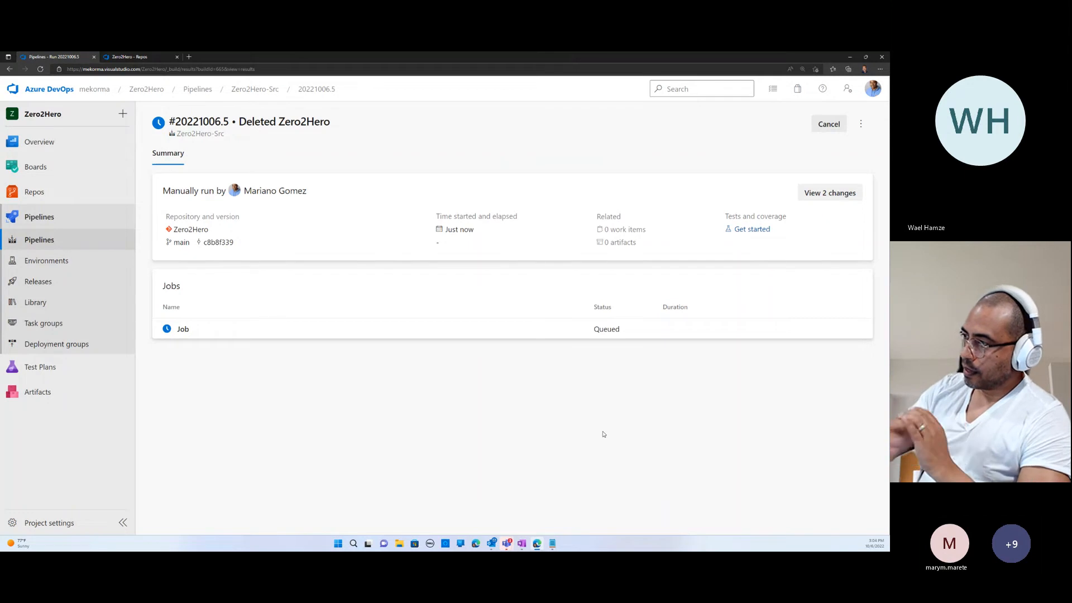
- Examine the running job's task logs, including PowerPlatformExportSolution, and return to the run summary
left_click(182, 330)
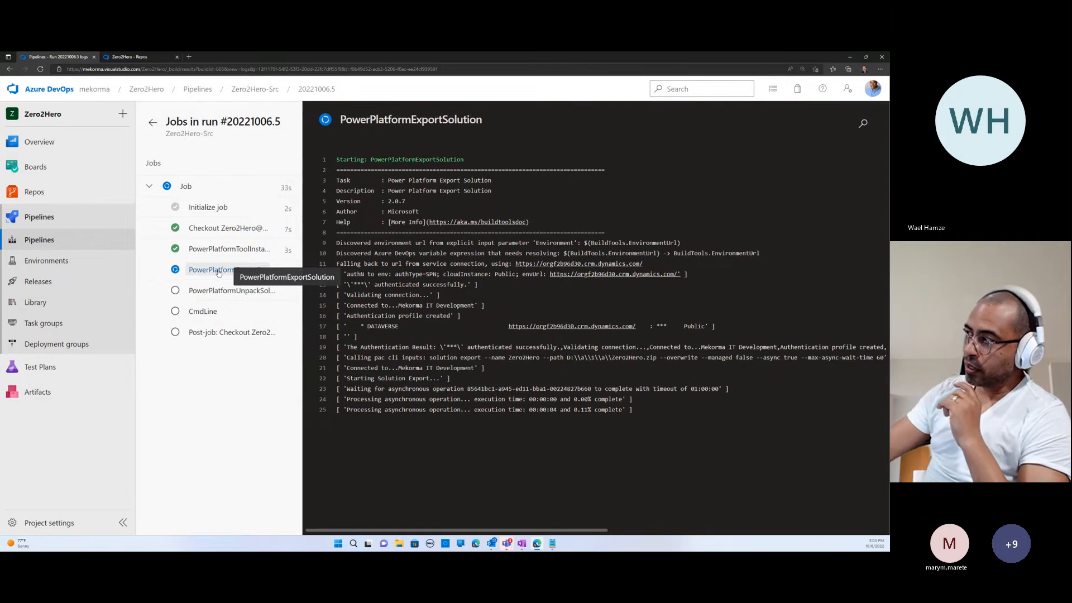
left_click_drag(388, 201, 406, 201)
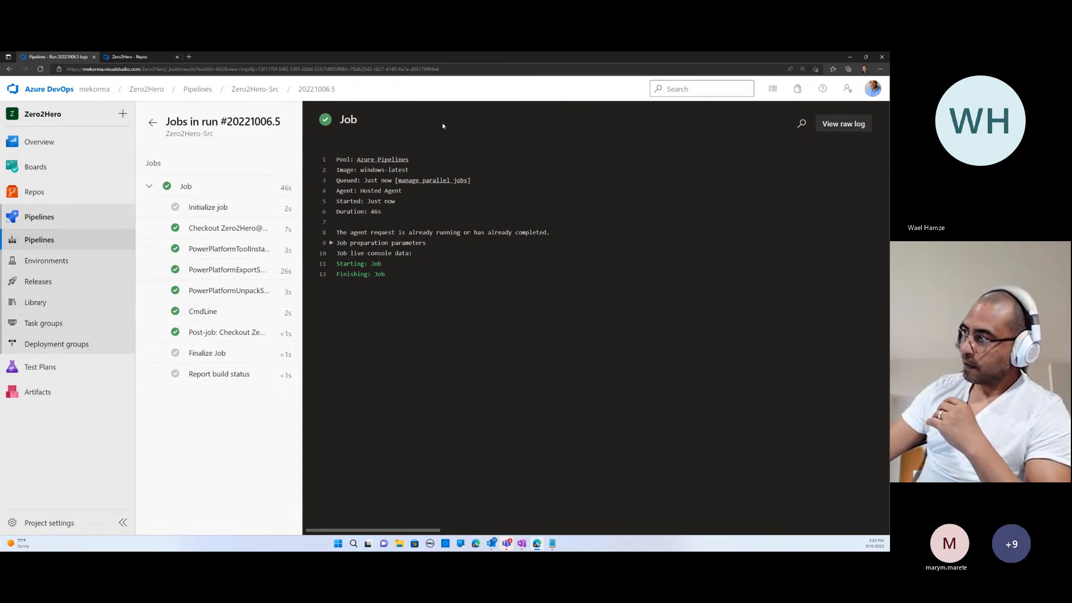
left_click(152, 122)
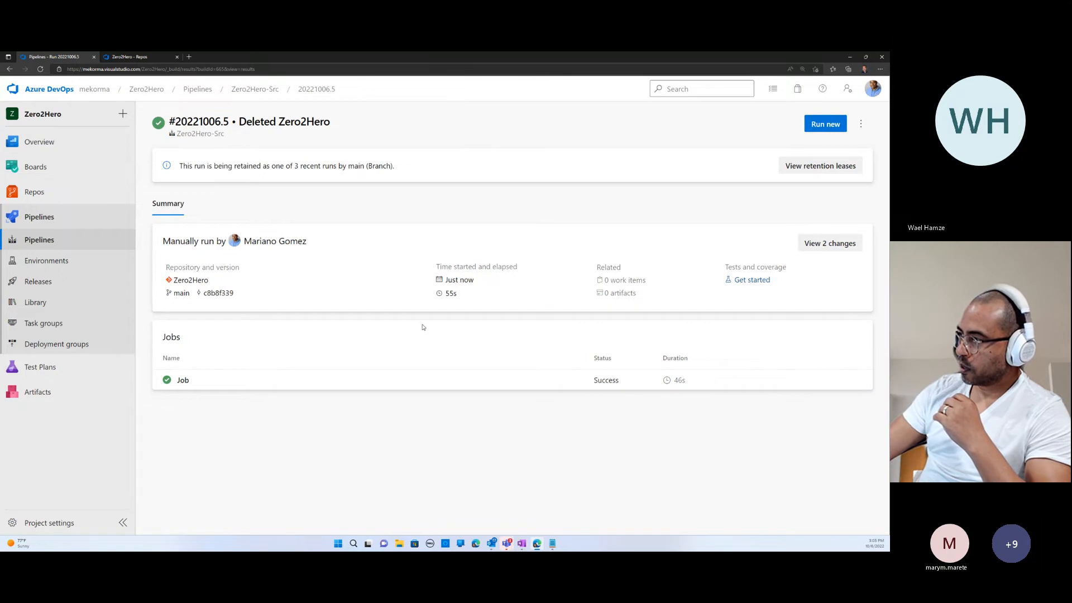
- Reopen the pipeline for editing, search the tasks for "Power Platform Ex" and view the Power Platform Export Solution settings
left_click(861, 123)
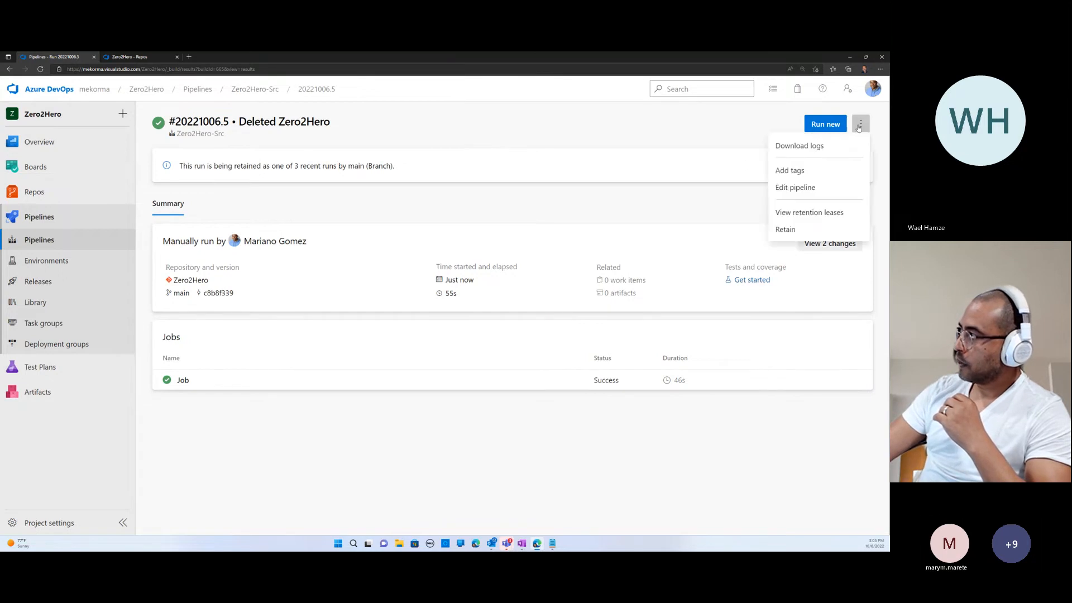
left_click(809, 190)
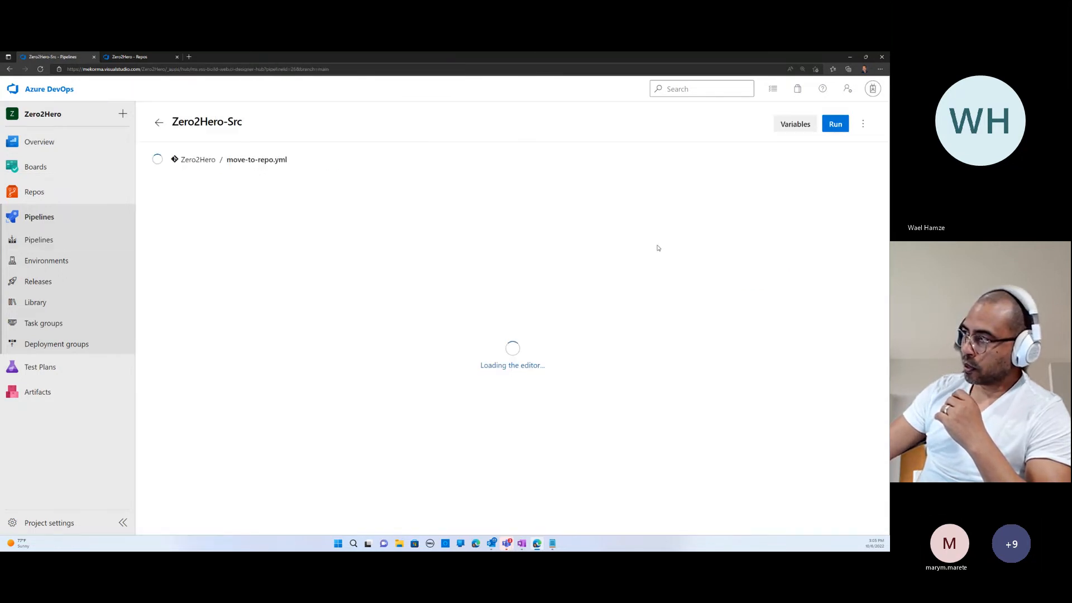
left_click(745, 184)
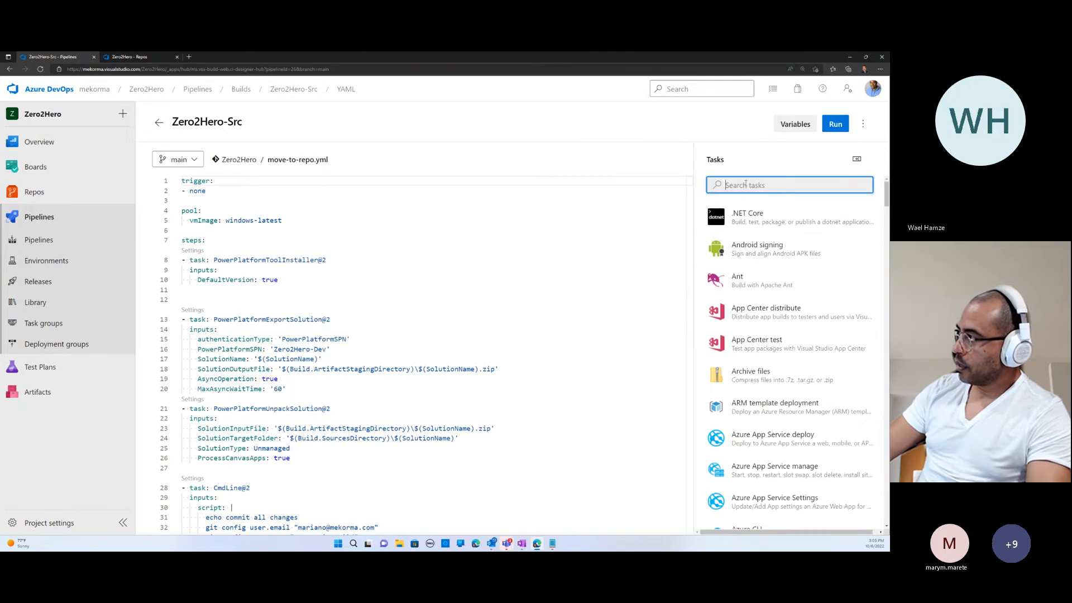
type("Pow")
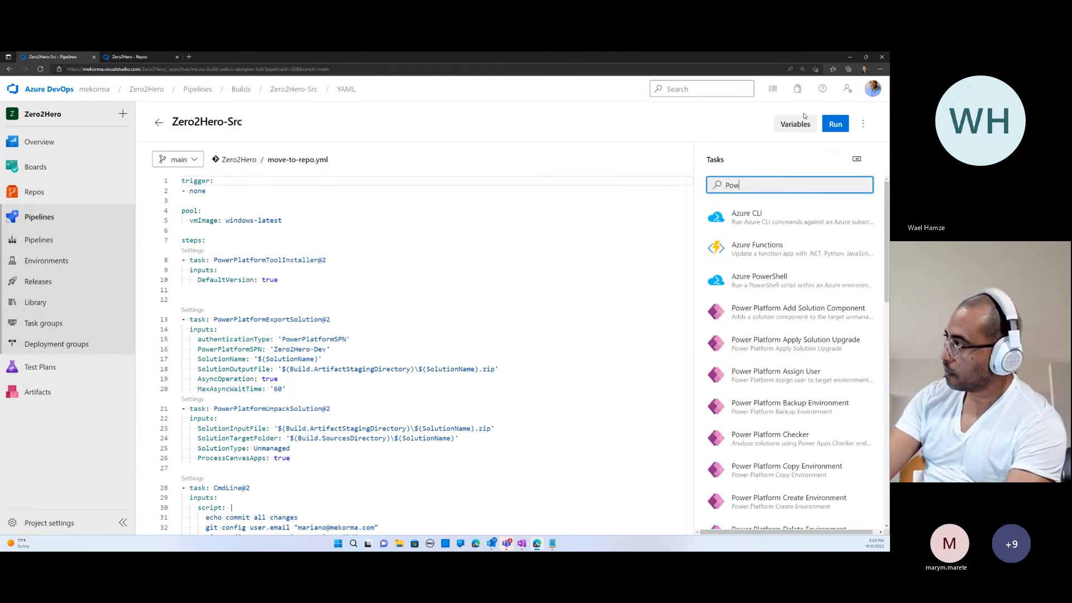
type("er Platform Ex")
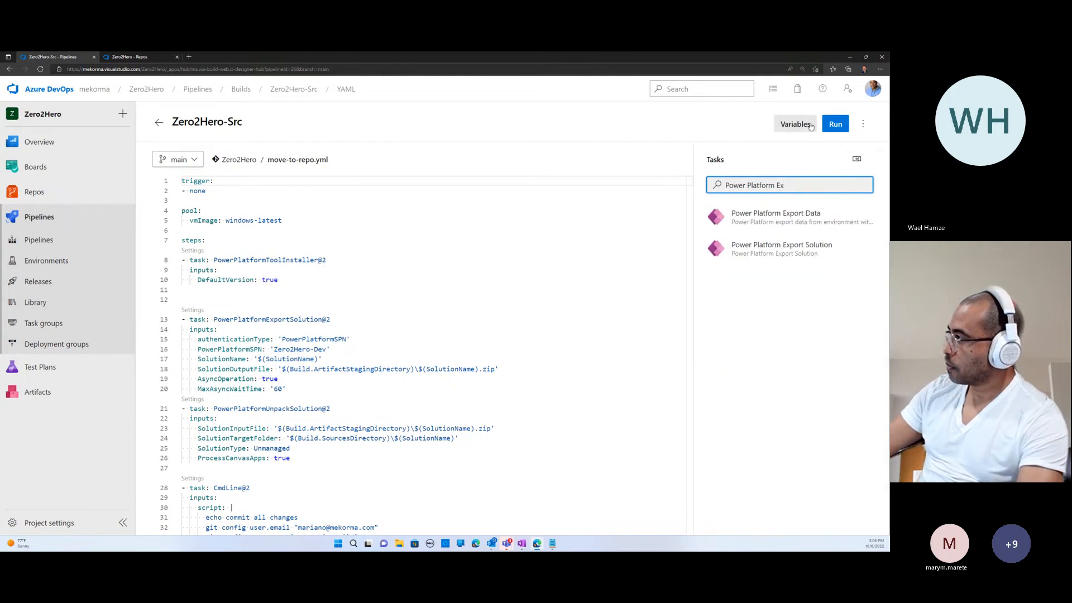
left_click(823, 249)
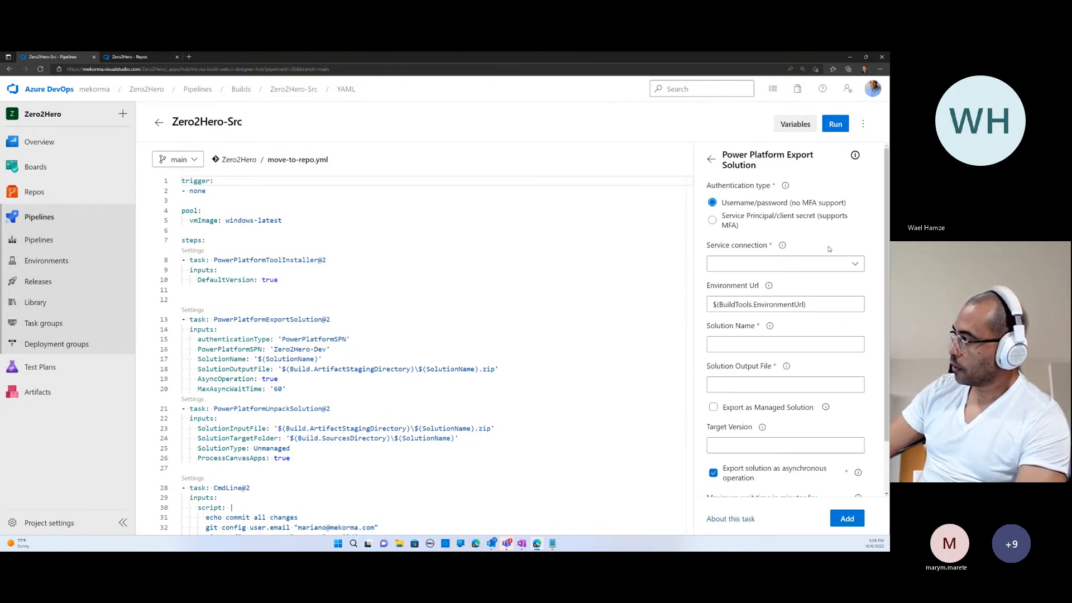
scroll(857, 387, "down", 2)
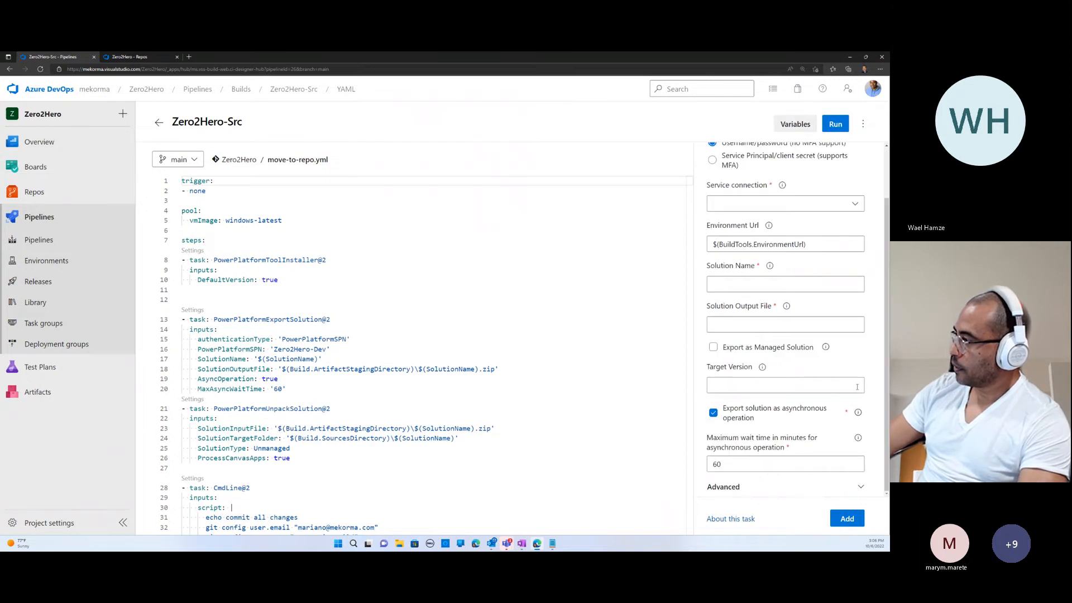
- Examine the advanced export options of the Power Platform Export Solution task and return to the task list without adding it
left_click(861, 487)
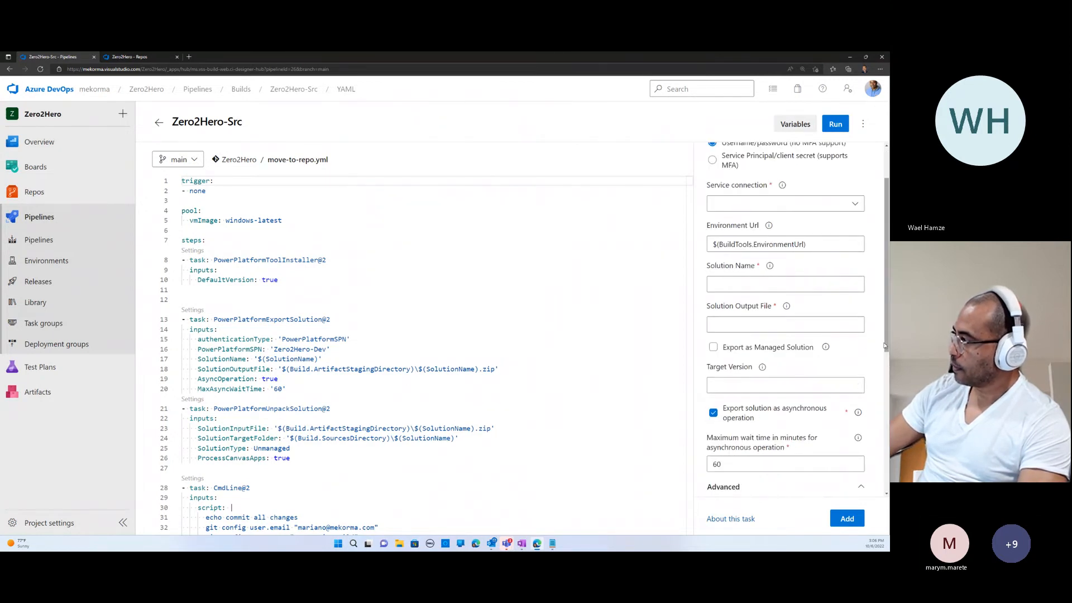
left_click_drag(883, 347, 883, 420)
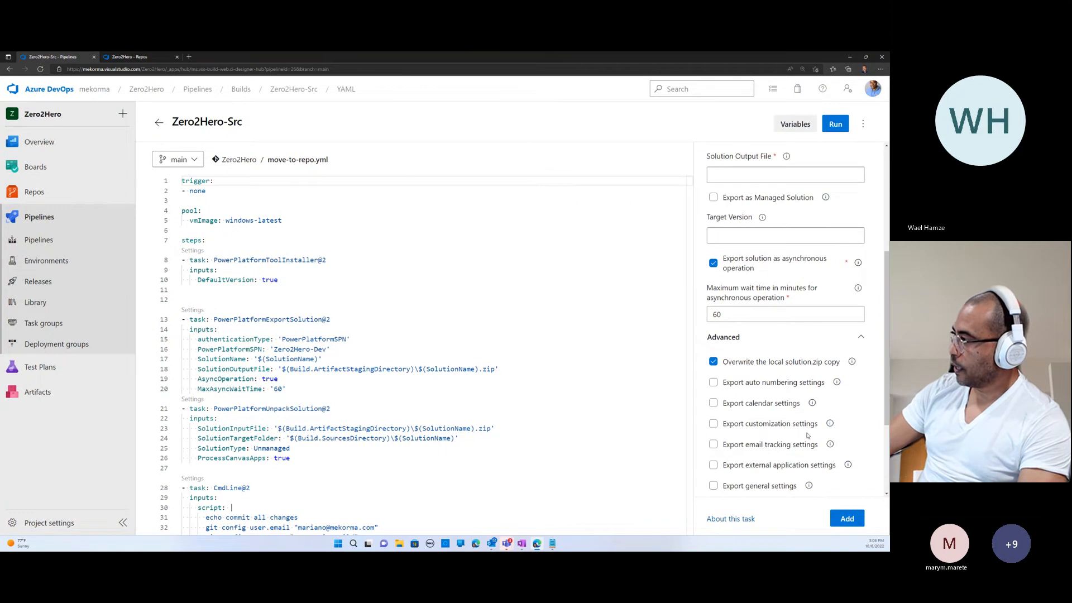
scroll(830, 439, "down", 3)
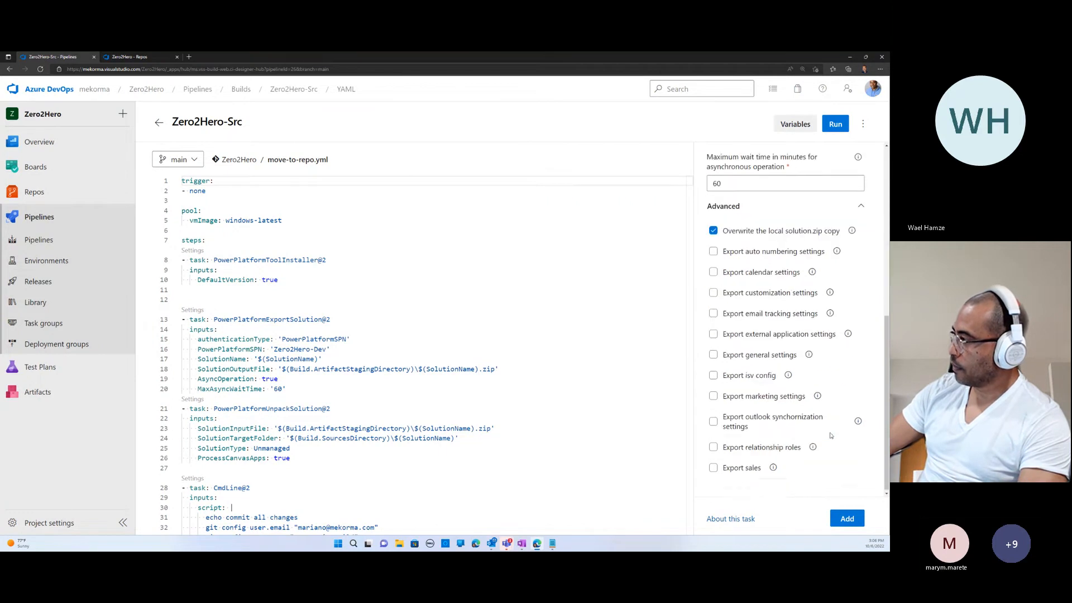
scroll(830, 435, "up", 6)
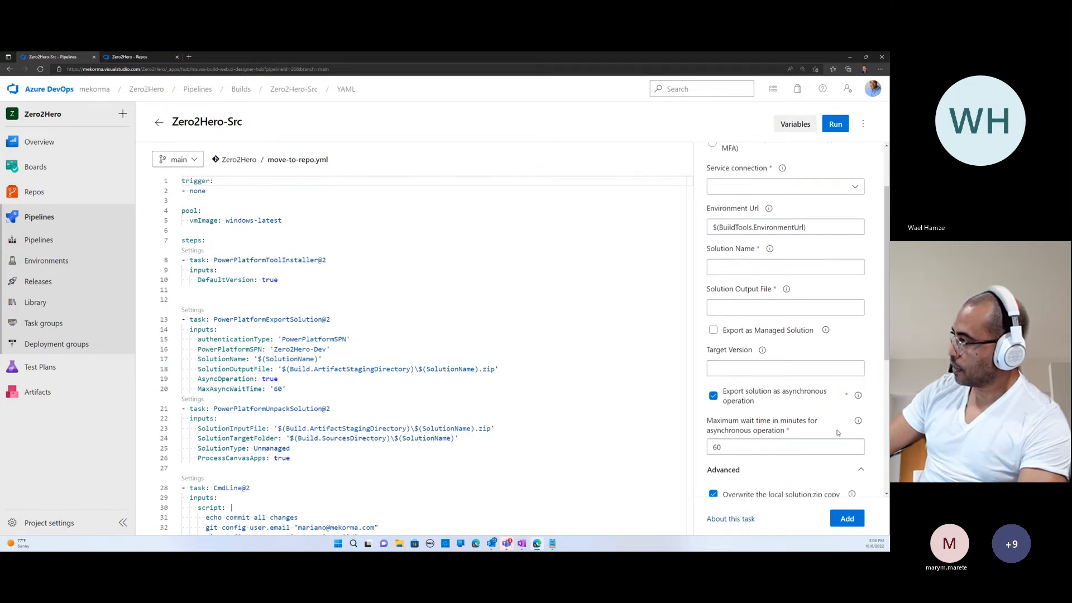
scroll(837, 433, "down", 5)
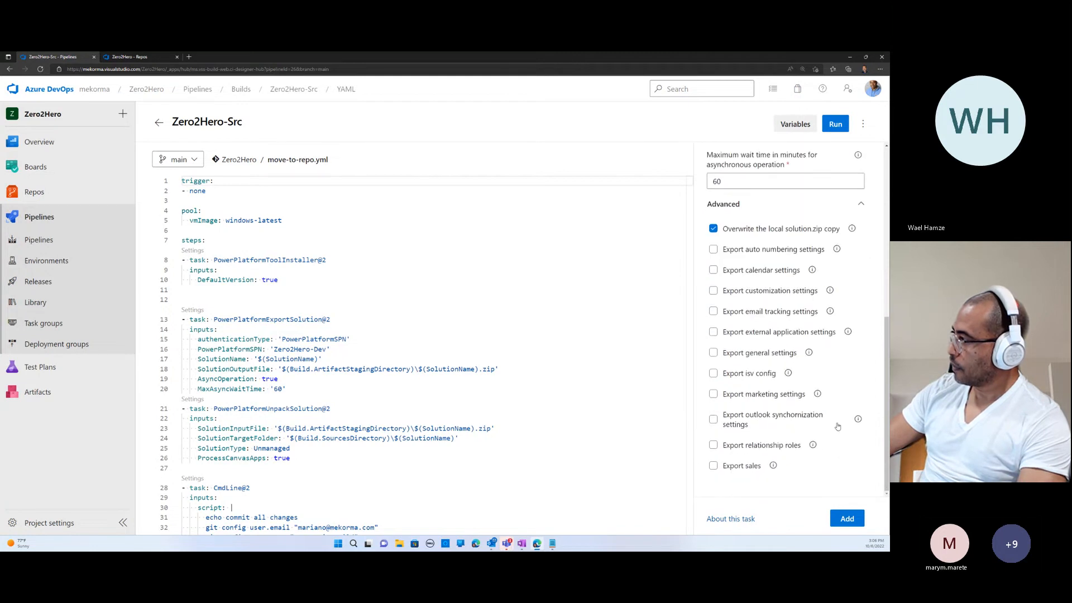
scroll(838, 426, "up", 7)
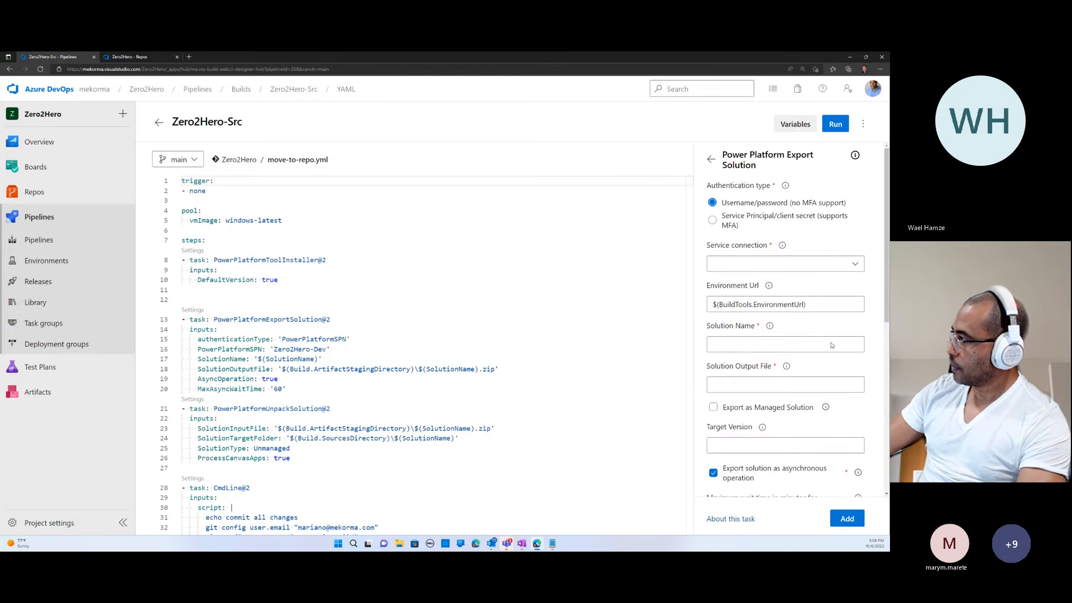
left_click(711, 159)
- Review the unpack and commit tasks in move-to-repo.yml and highlight ProcessCanvasApps: true in the PowerPlatformUnpackSolution task
scroll(398, 355, "down", 2)
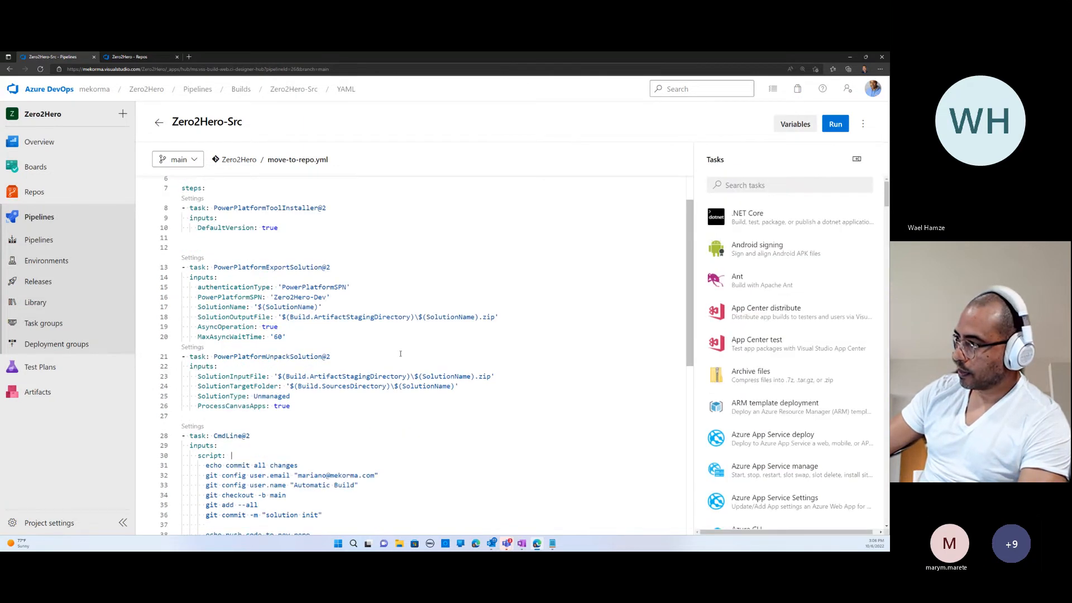
scroll(493, 389, "down", 1)
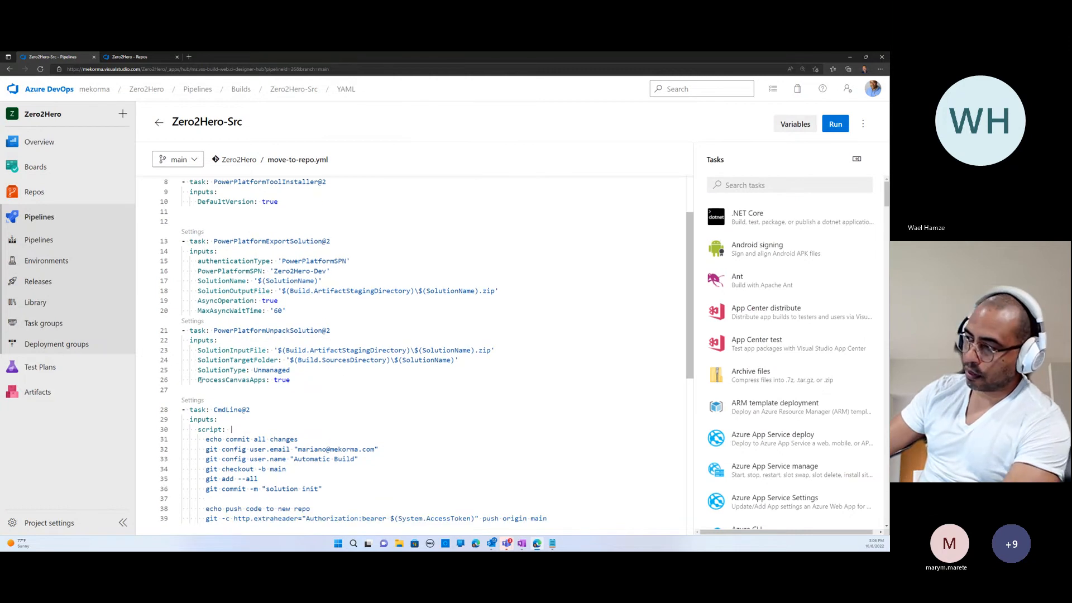
left_click_drag(197, 380, 293, 379)
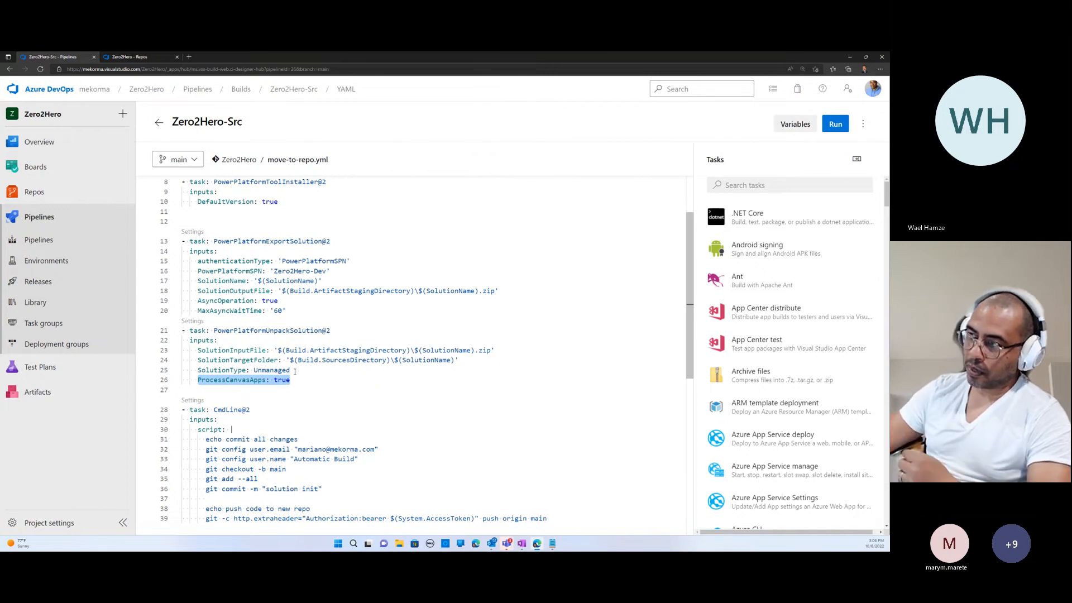
- Open the Zero2Hero repository files and expand CanvasApps, src and cr91e_budgettrackerapp_87543 to inspect the unpacked canvas app source
left_click(178, 215)
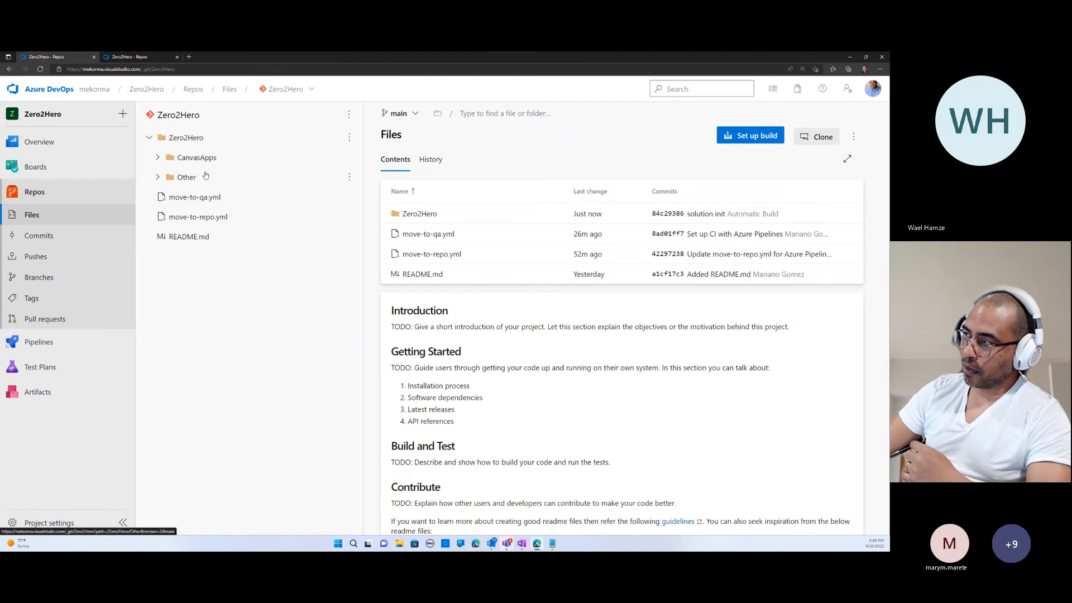
left_click(157, 157)
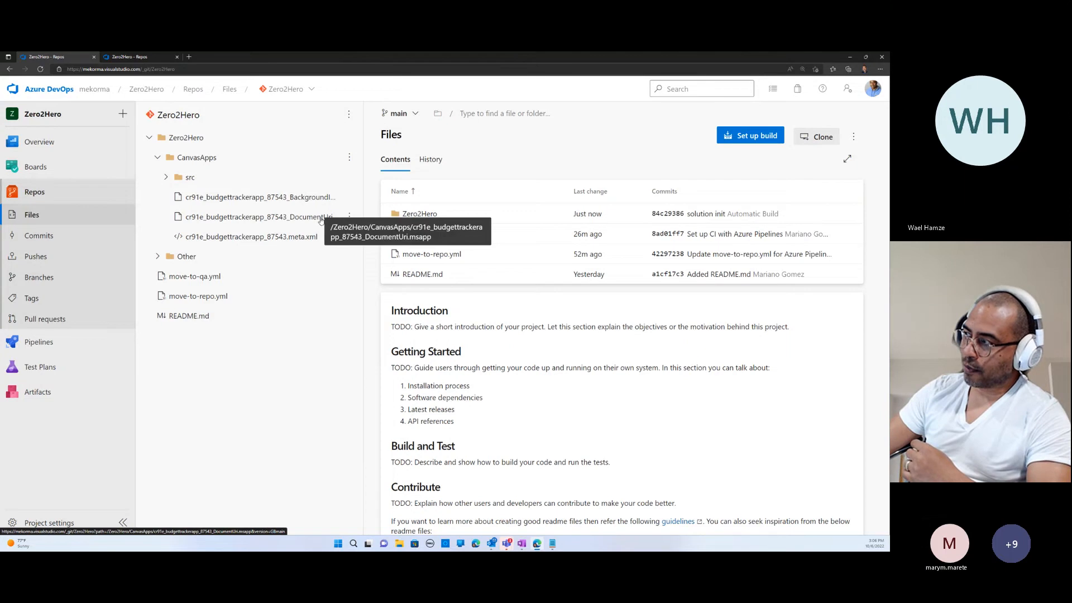
left_click(166, 177)
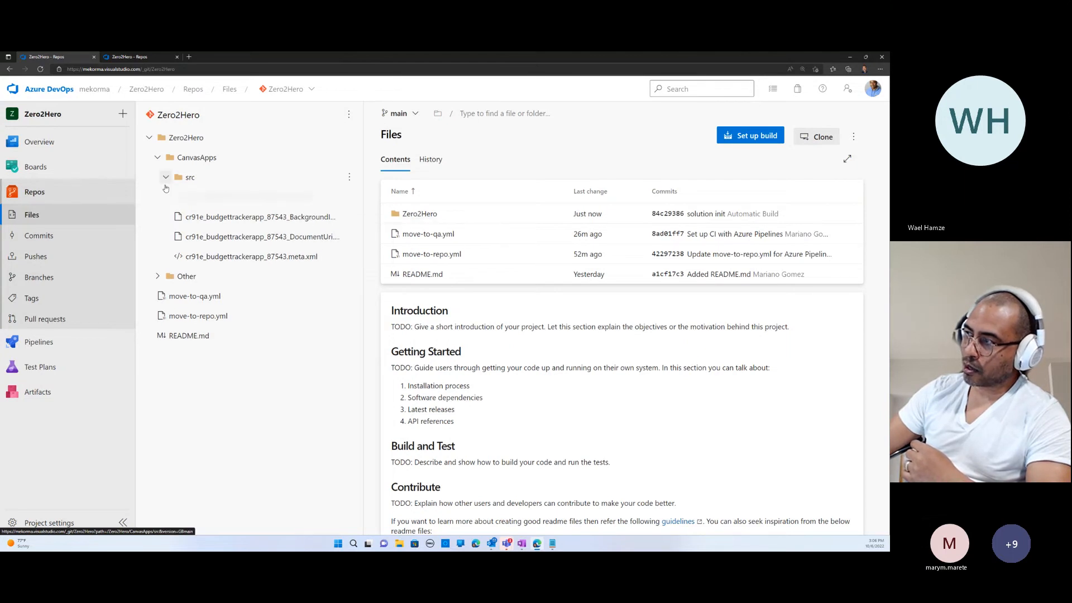
left_click(210, 198)
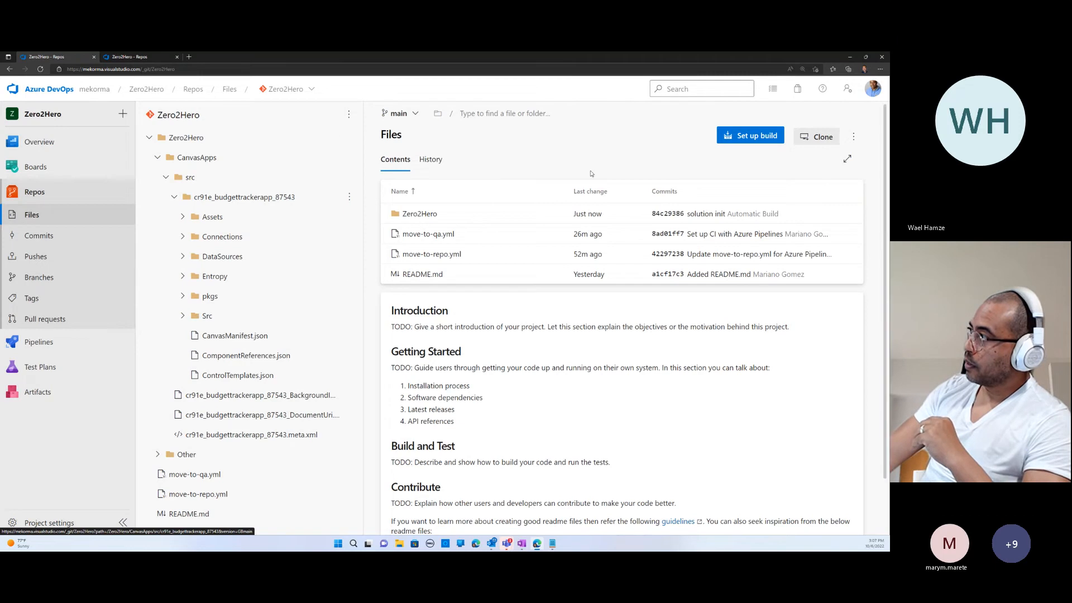
- Try to clone the Zero2Hero repository in VS Code into Documents\Zero2Hero, close Zero2Hero.yml and return to Azure DevOps
left_click(813, 141)
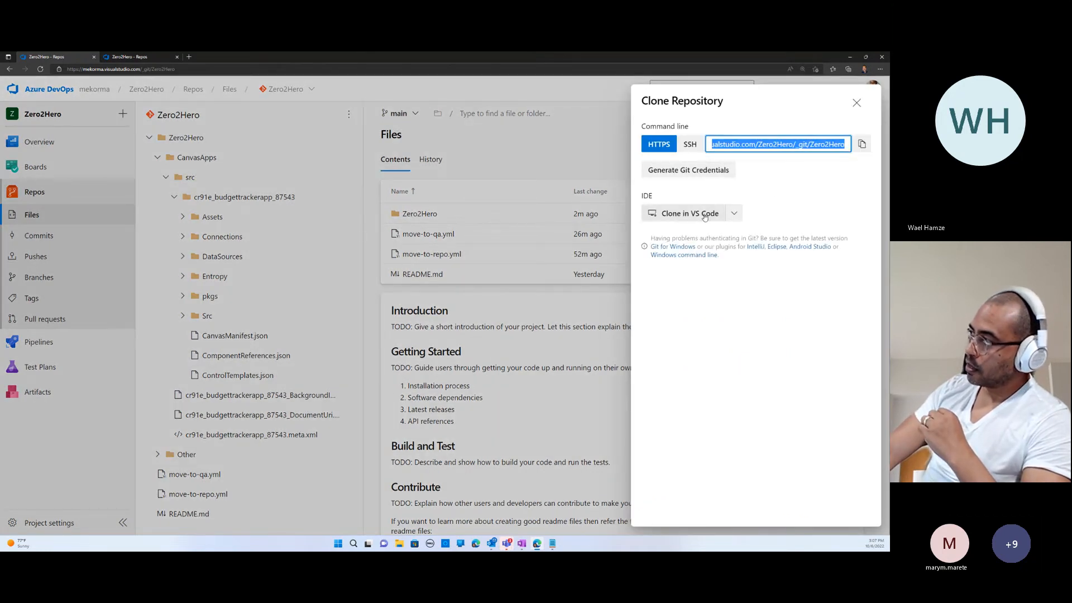
left_click(705, 217)
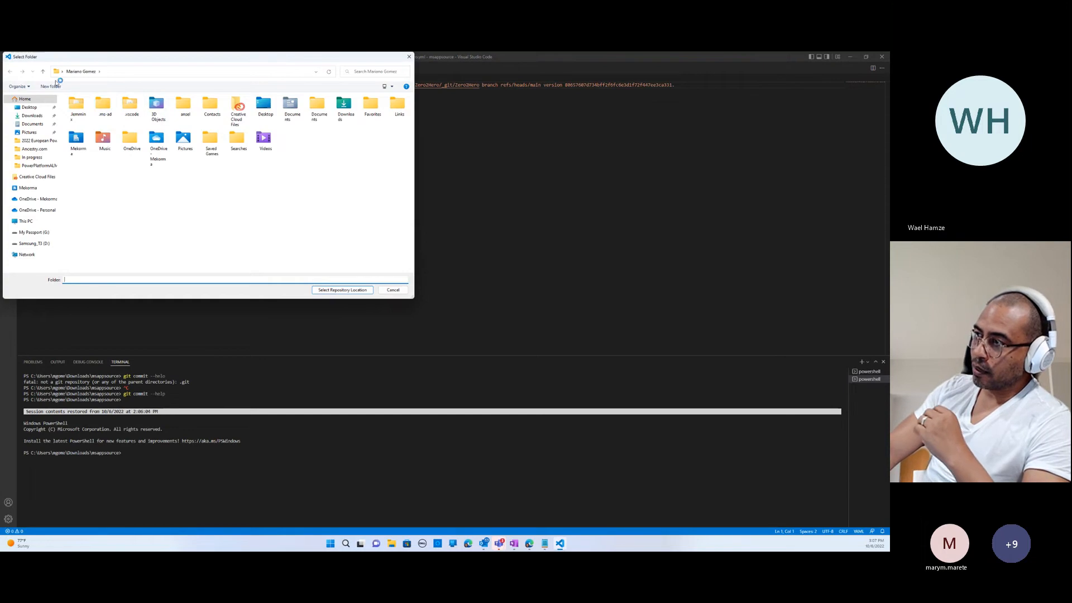
right_click(110, 197)
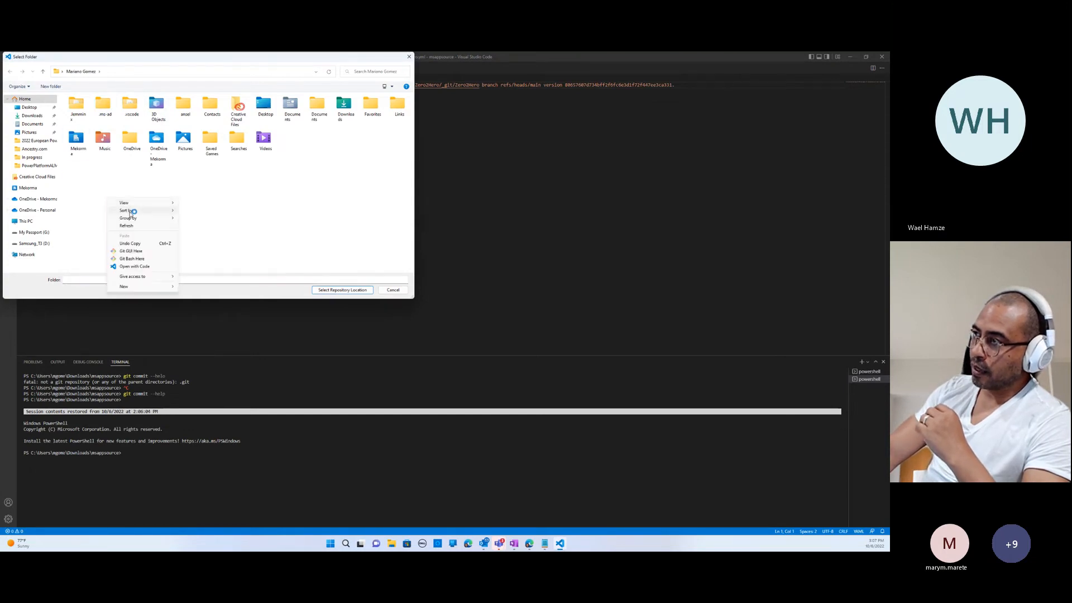
left_click(34, 124)
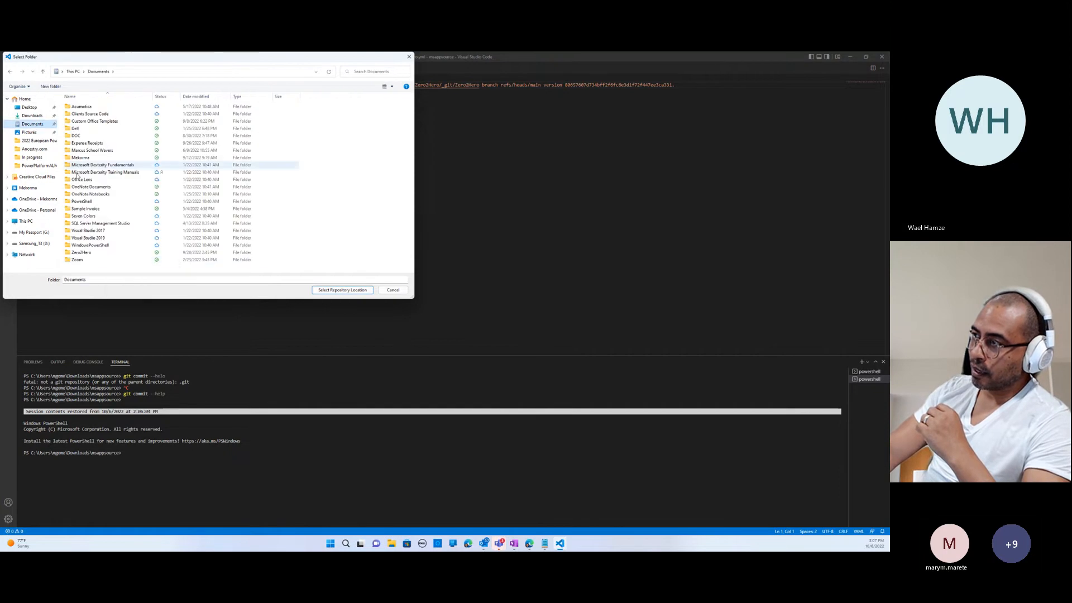
right_click(287, 249)
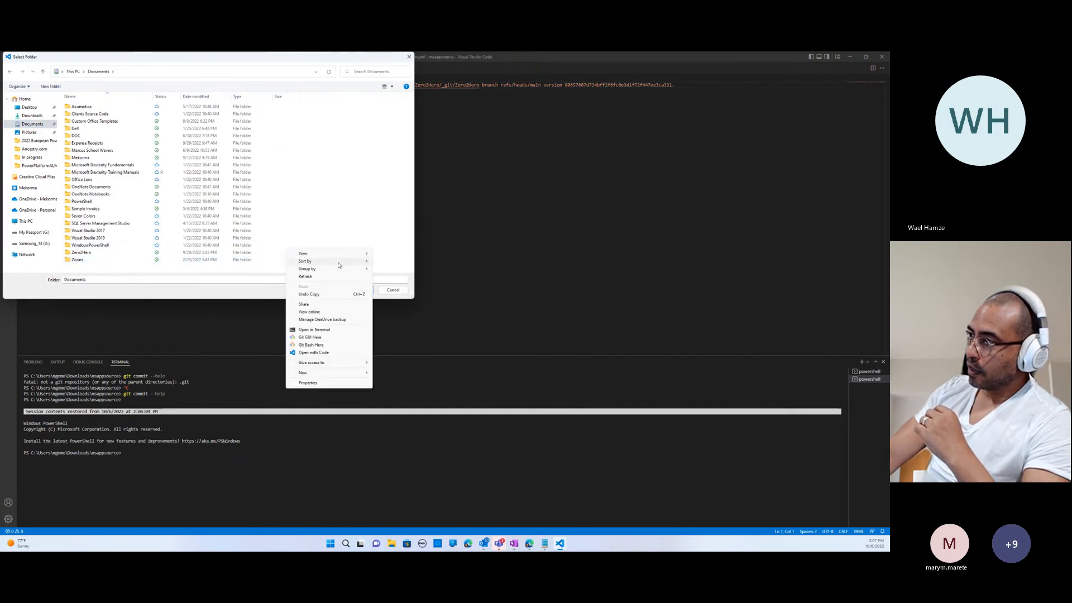
double_click(82, 253)
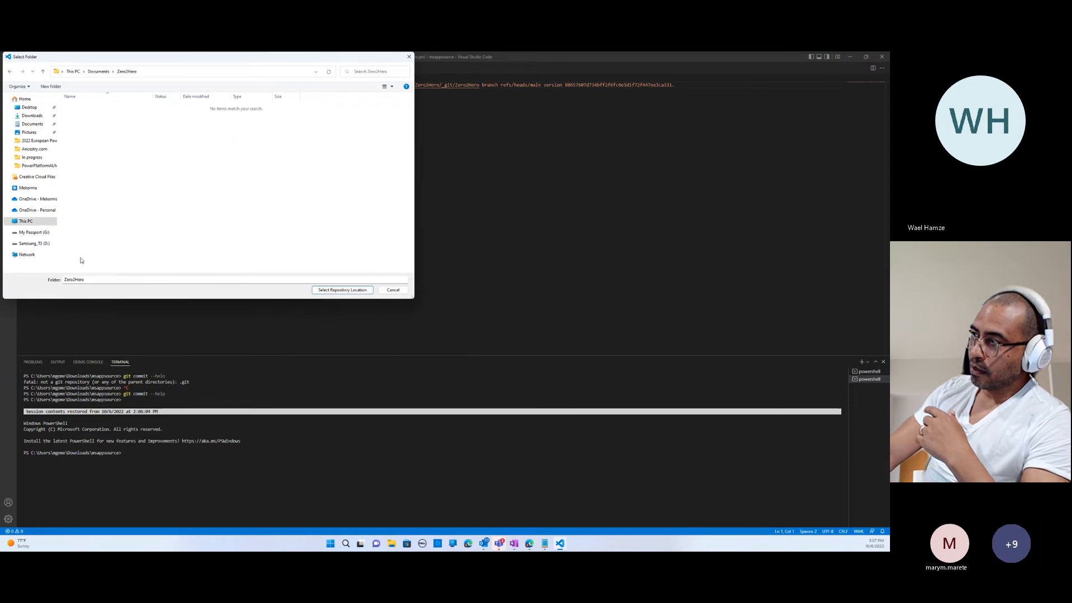
left_click(328, 291)
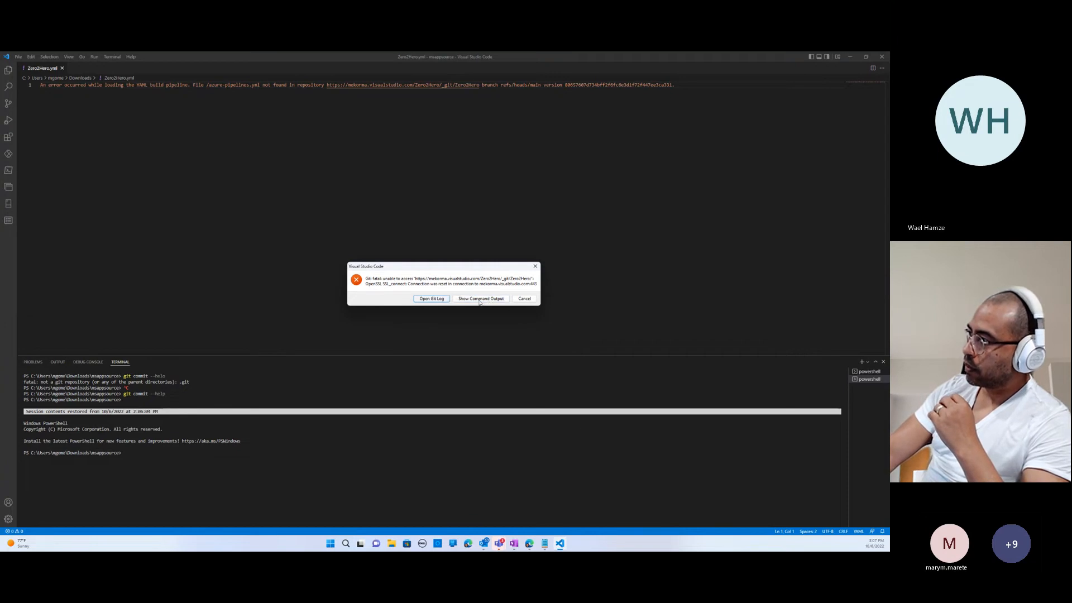
left_click(525, 298)
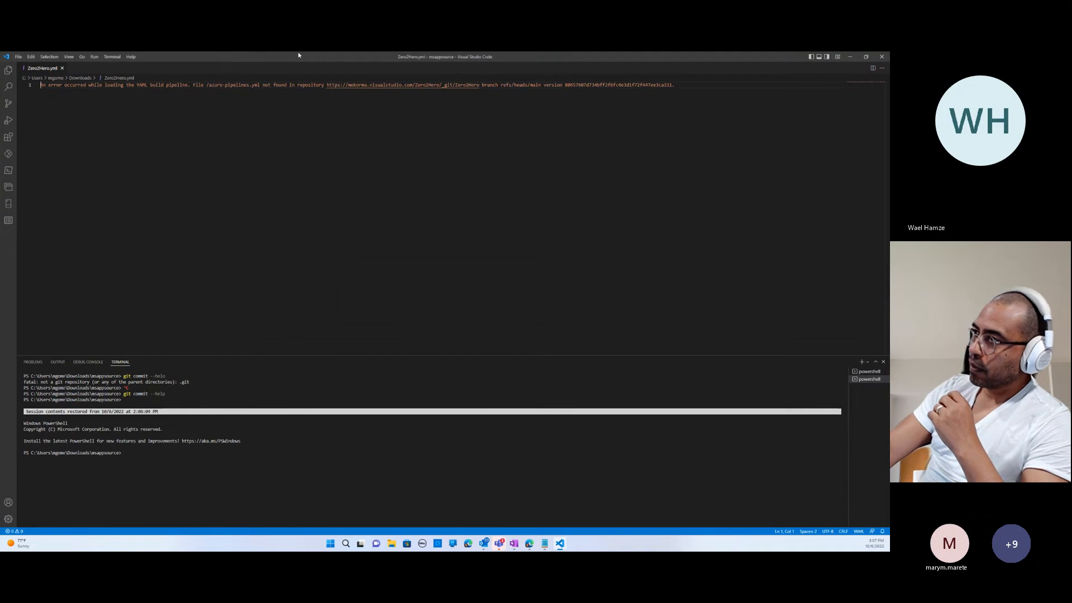
left_click(62, 68)
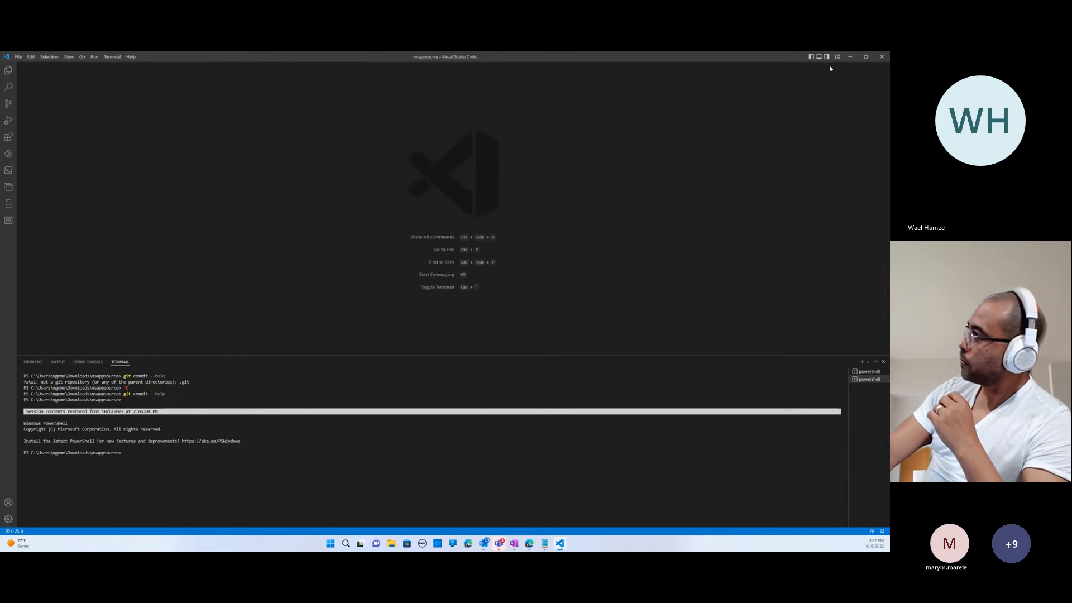
left_click(850, 57)
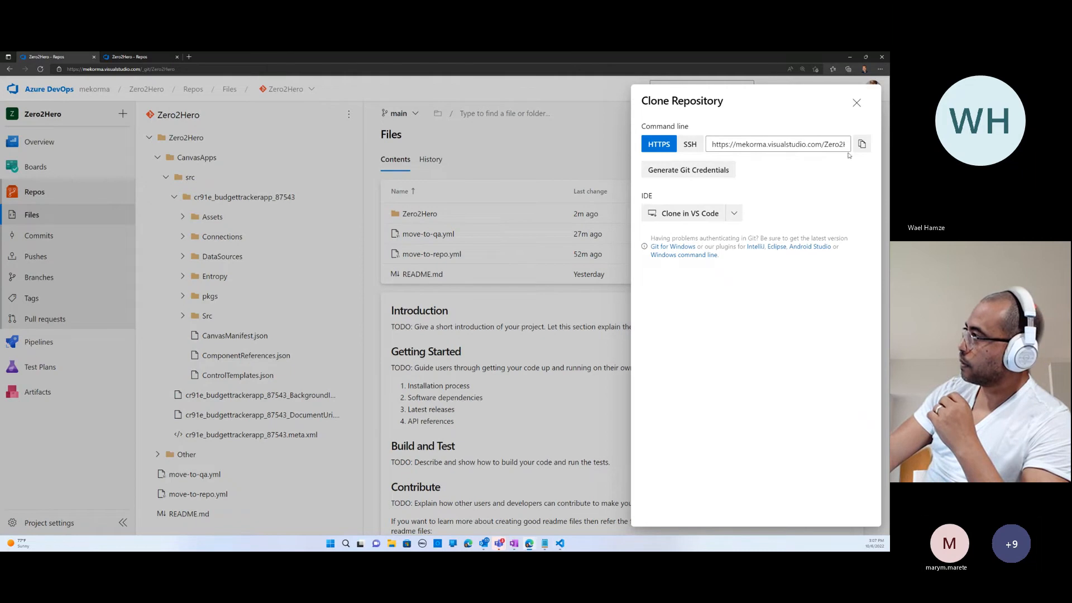
- Try again to clone the repository in VS Code into a new folder on the D: drive, and dismiss the clone options in Azure DevOps
left_click(682, 214)
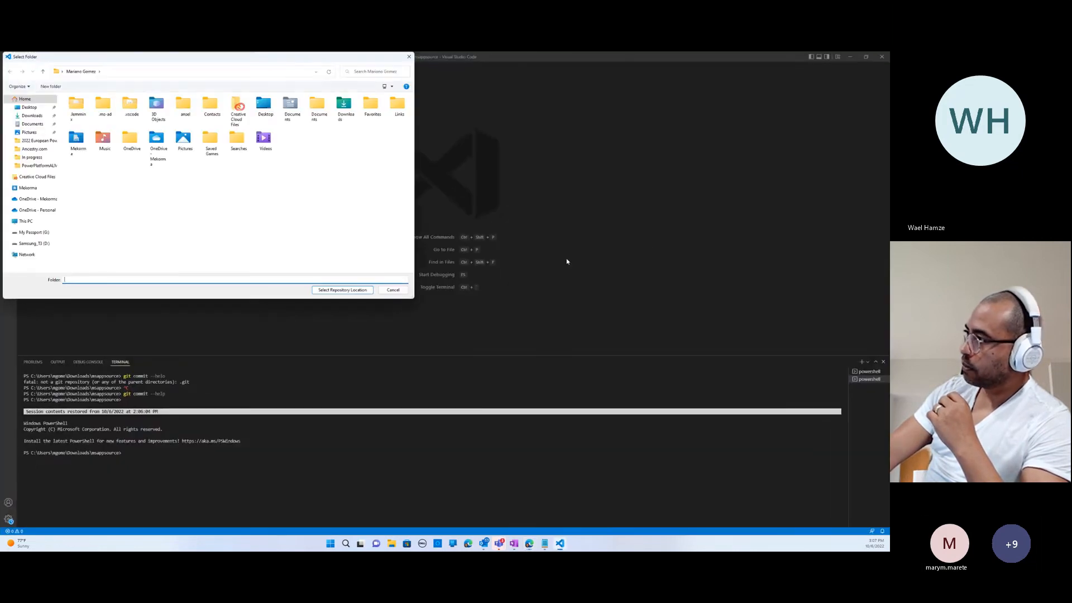
left_click(34, 244)
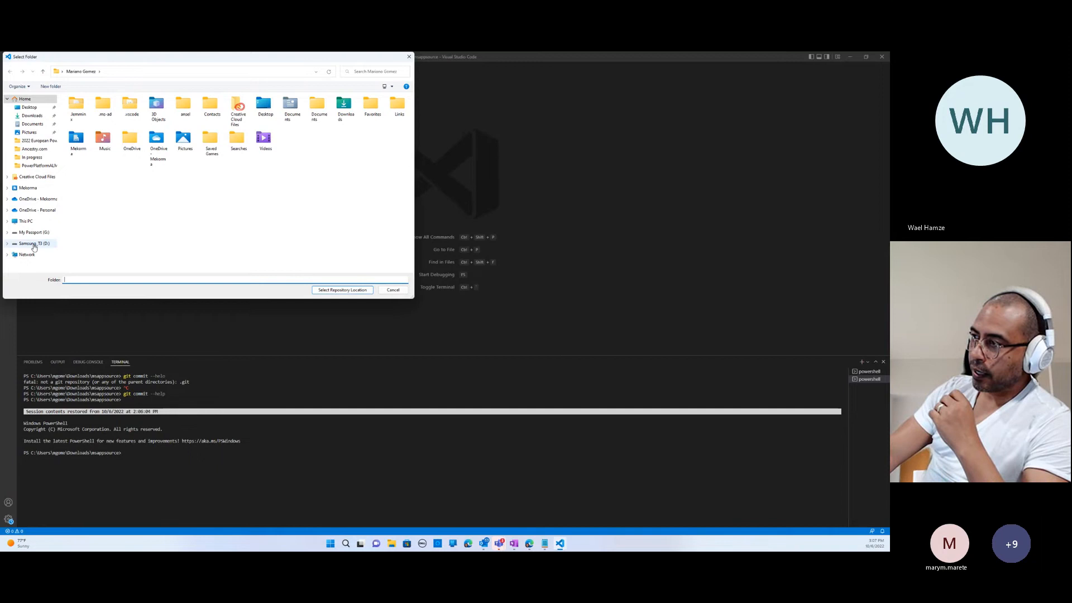
right_click(90, 229)
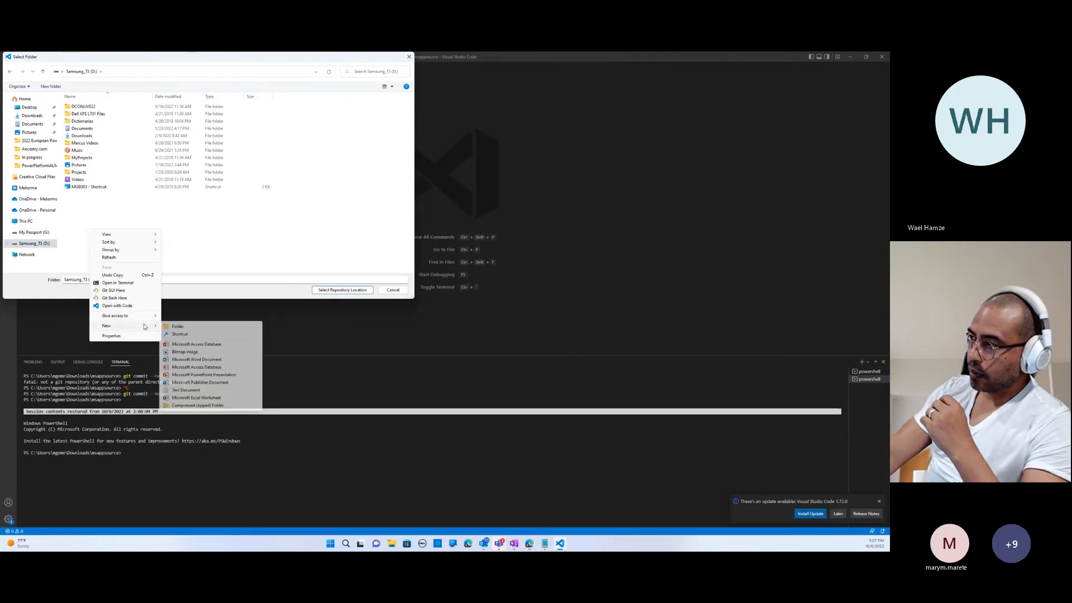
left_click(169, 326)
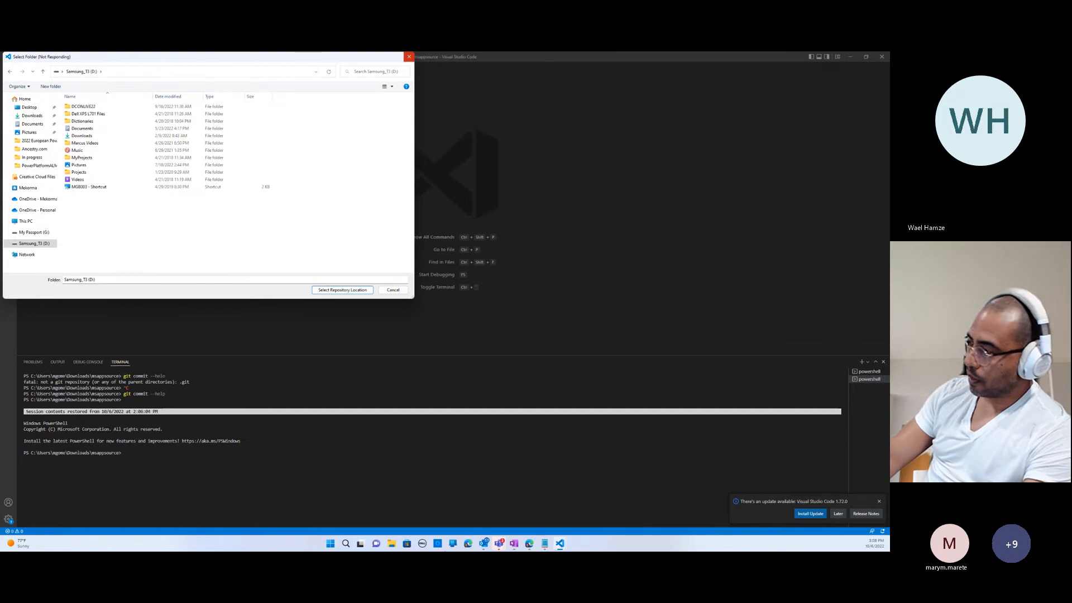
left_click(530, 546)
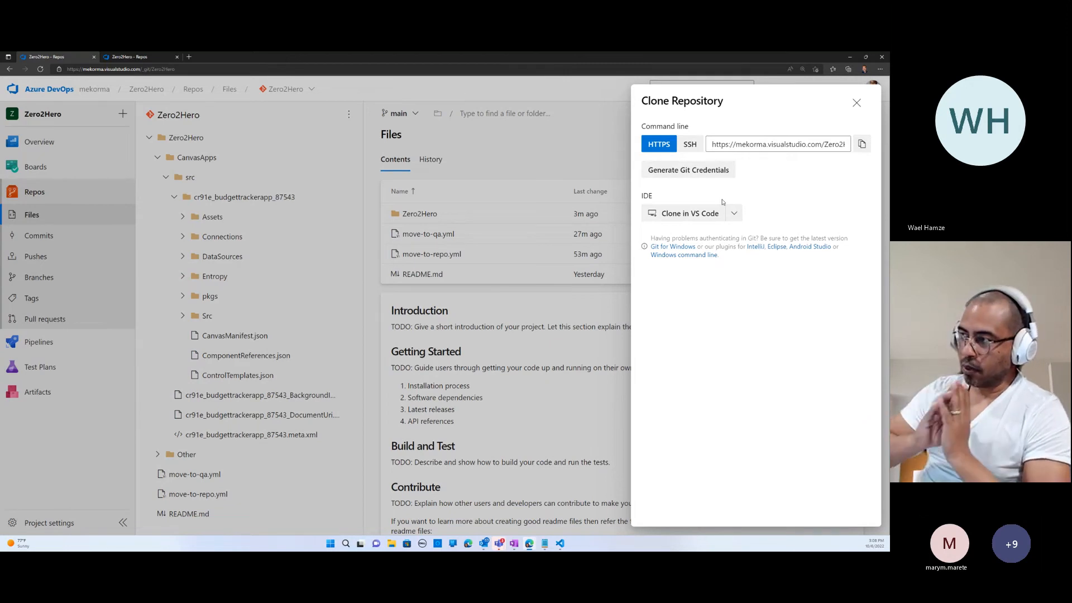
left_click(857, 103)
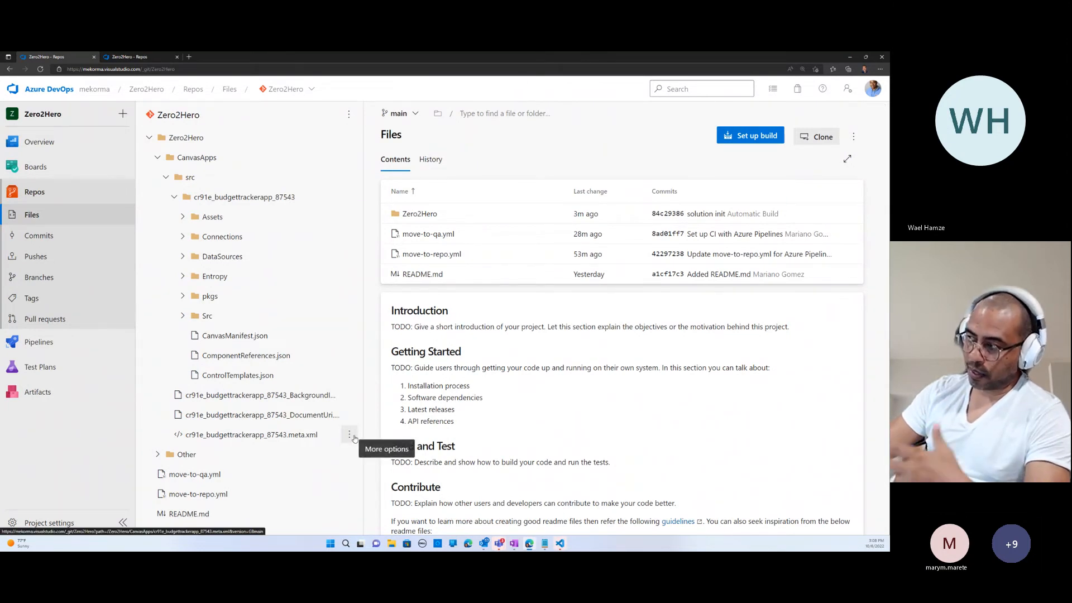
- Collapse the repository folders, open the Zero2Hero-QA pipeline from all pipelines and review the tasks in move-to-qa.yml
left_click(158, 157)
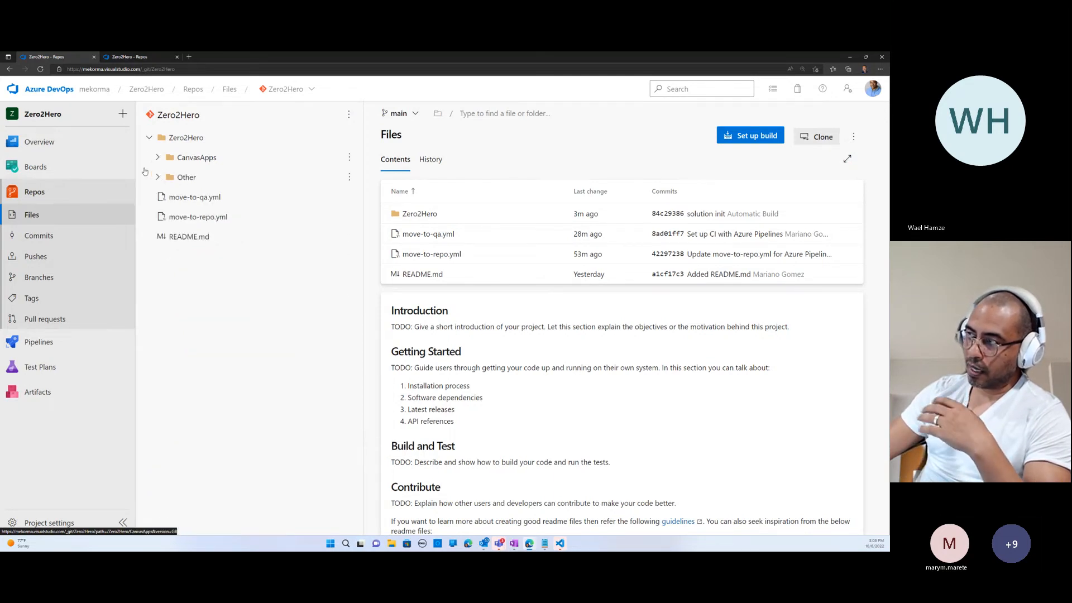
left_click(149, 138)
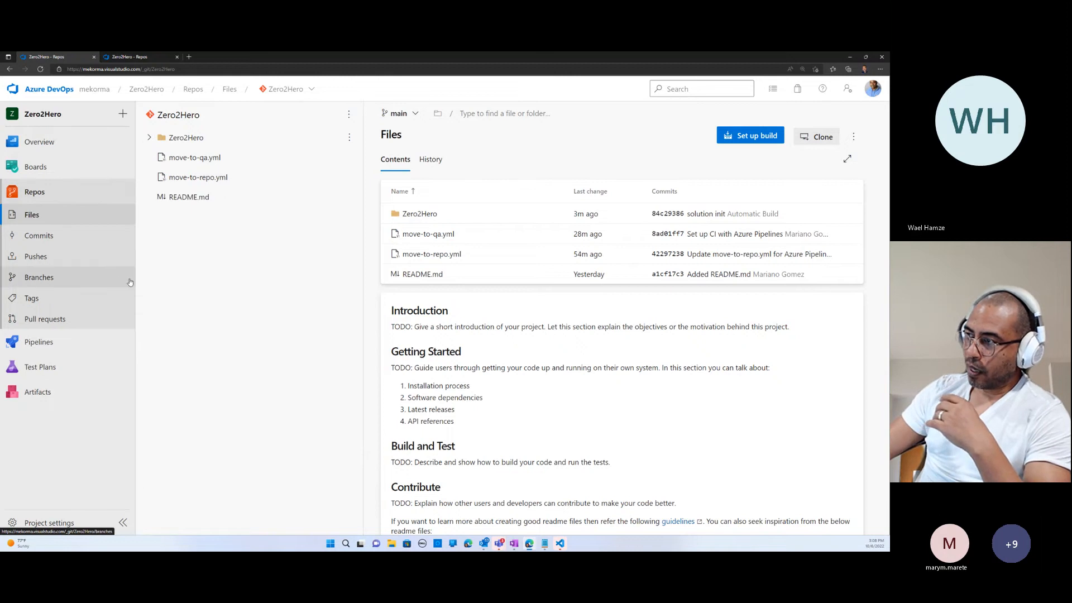
left_click(42, 342)
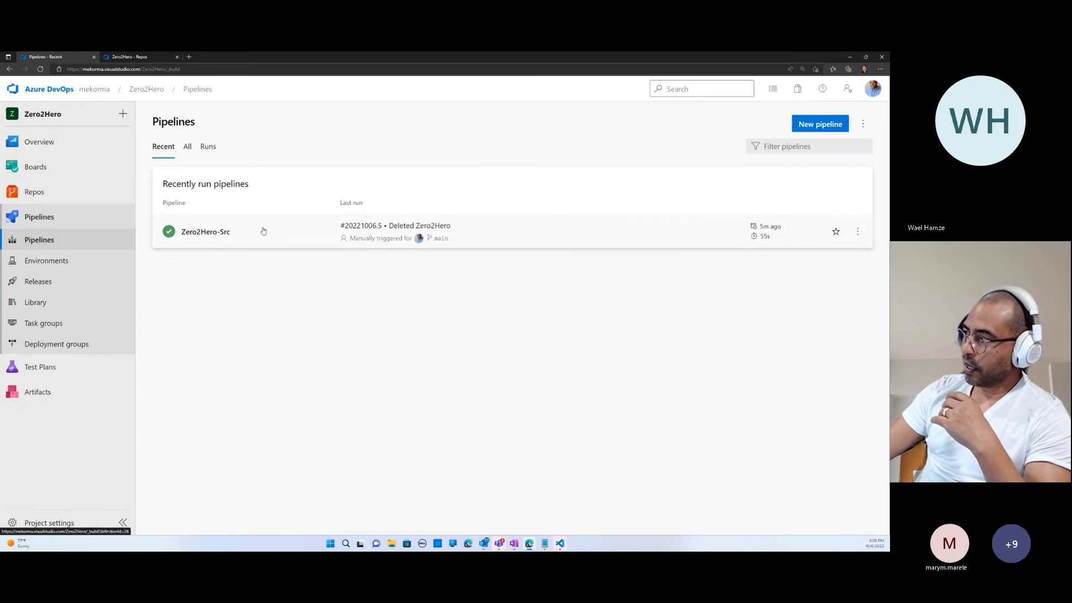
left_click(188, 146)
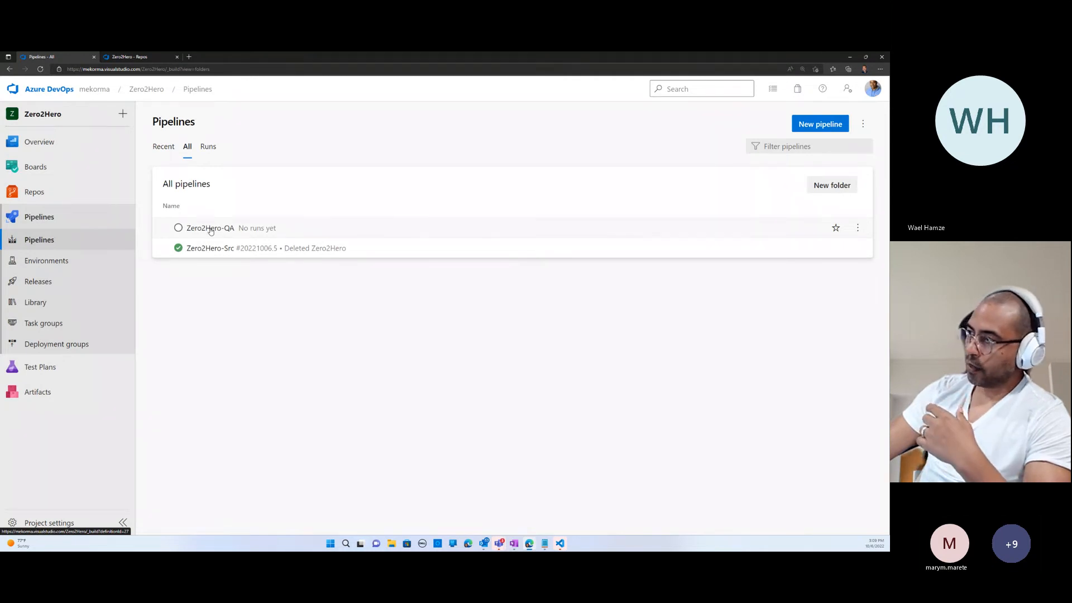
left_click(211, 229)
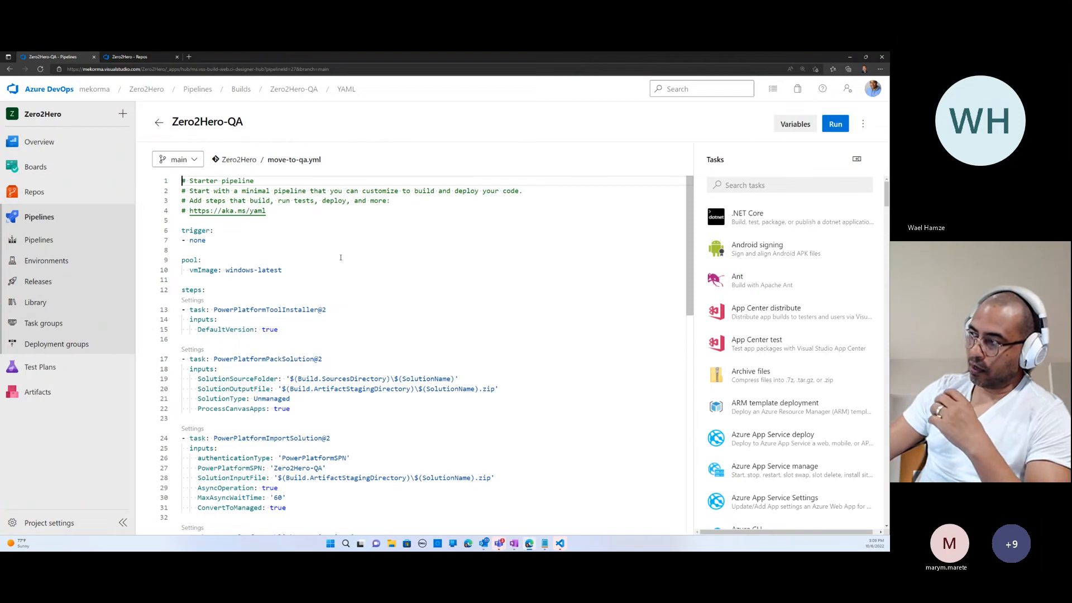
scroll(417, 346, "down", 2)
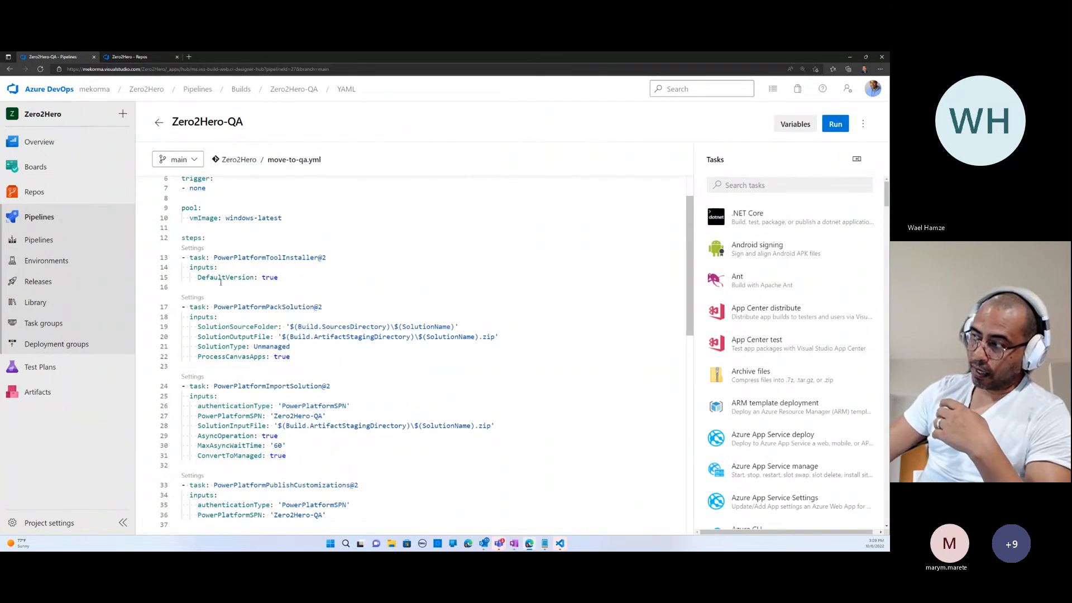
- Examine the SolutionSourceFolder path of the PowerPlatformPackSolution task and check the pipeline's SolutionName variable
scroll(221, 282, "down", 1)
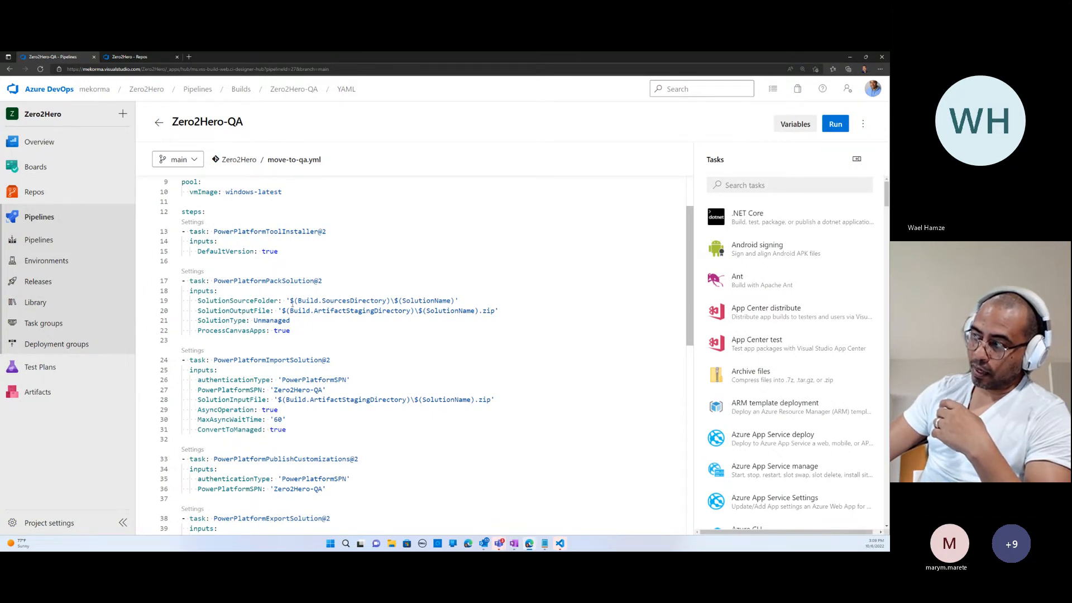
left_click_drag(290, 302, 390, 303)
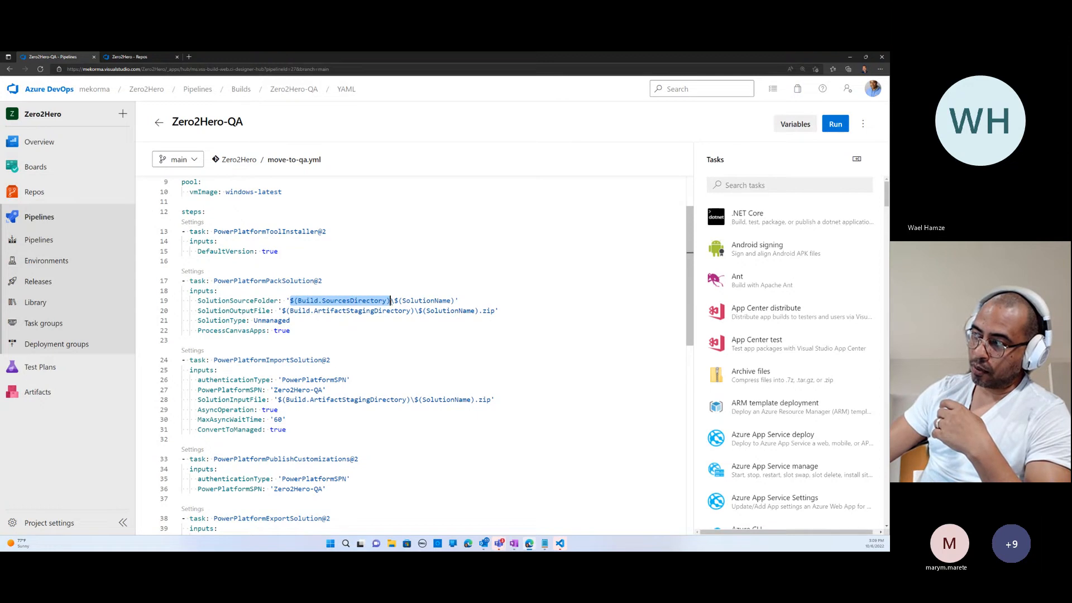
left_click(458, 300)
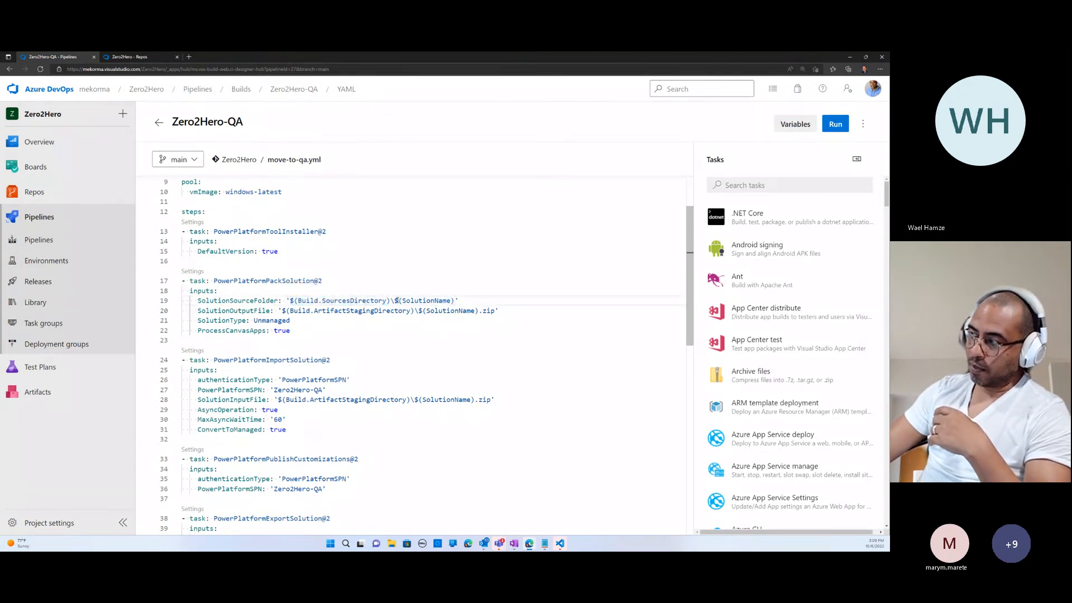
left_click_drag(398, 300, 456, 301)
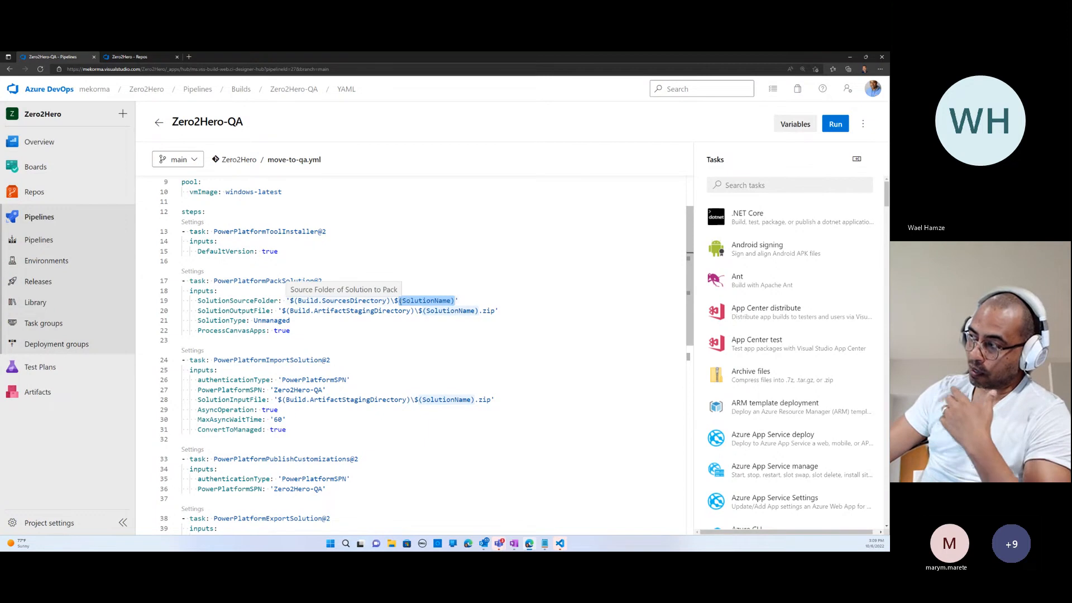
left_click(796, 124)
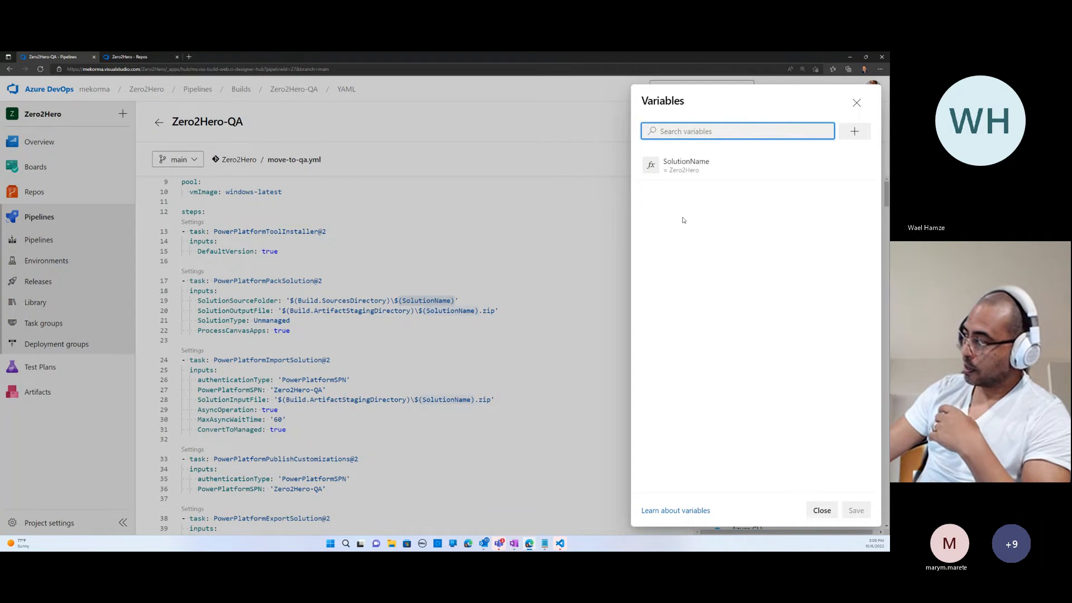
left_click(822, 511)
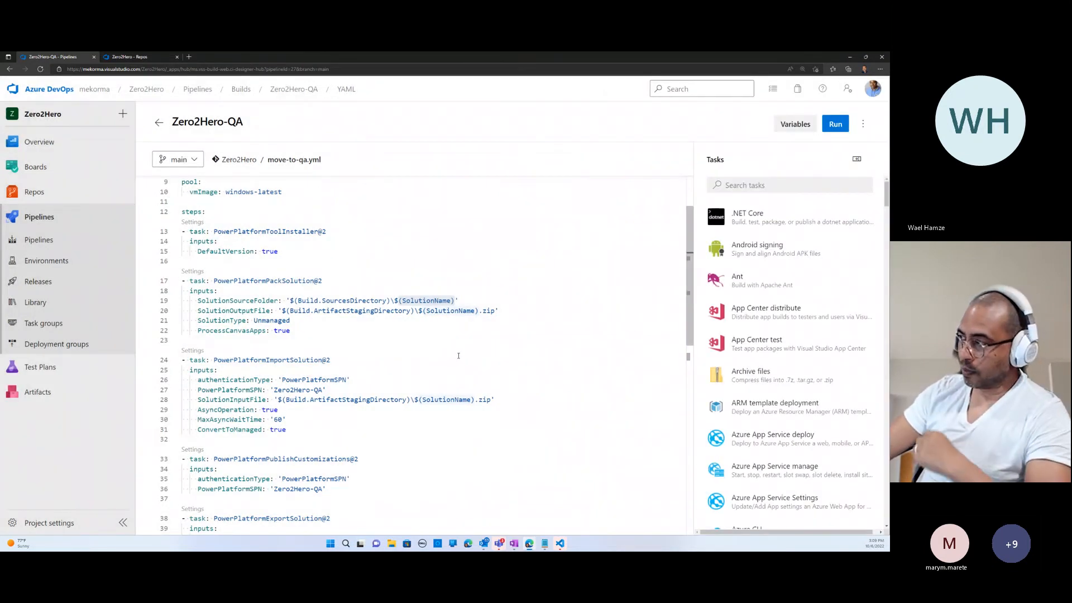
- Open Power Apps in a new browser tab, view the solutions of the Zero2Hero QA environment, and return to the Zero2Hero-QA pipeline
scroll(458, 353, "down", 1)
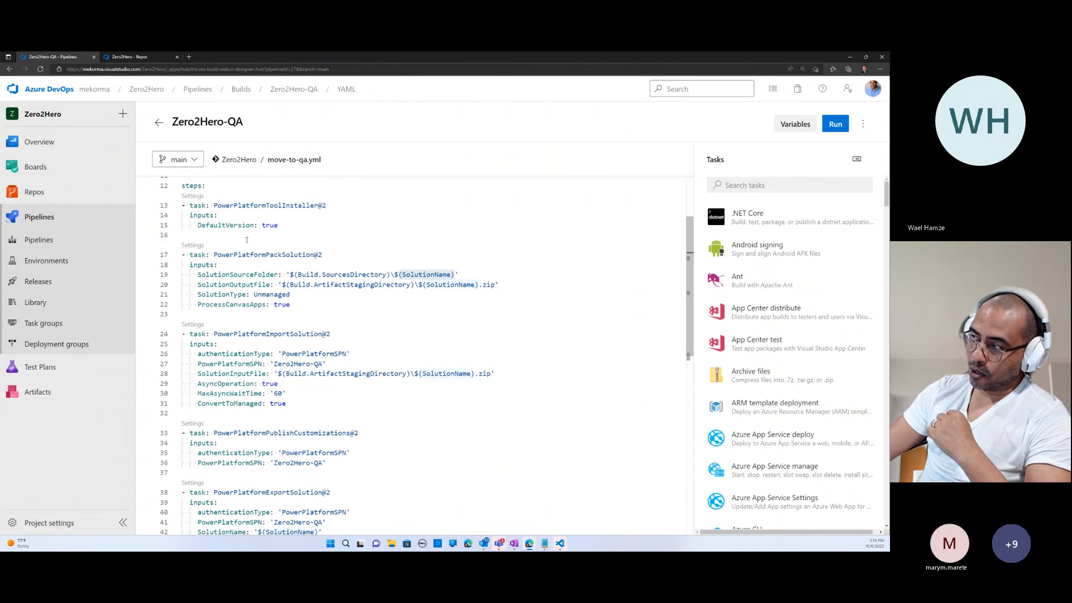
scroll(305, 371, "down", 1)
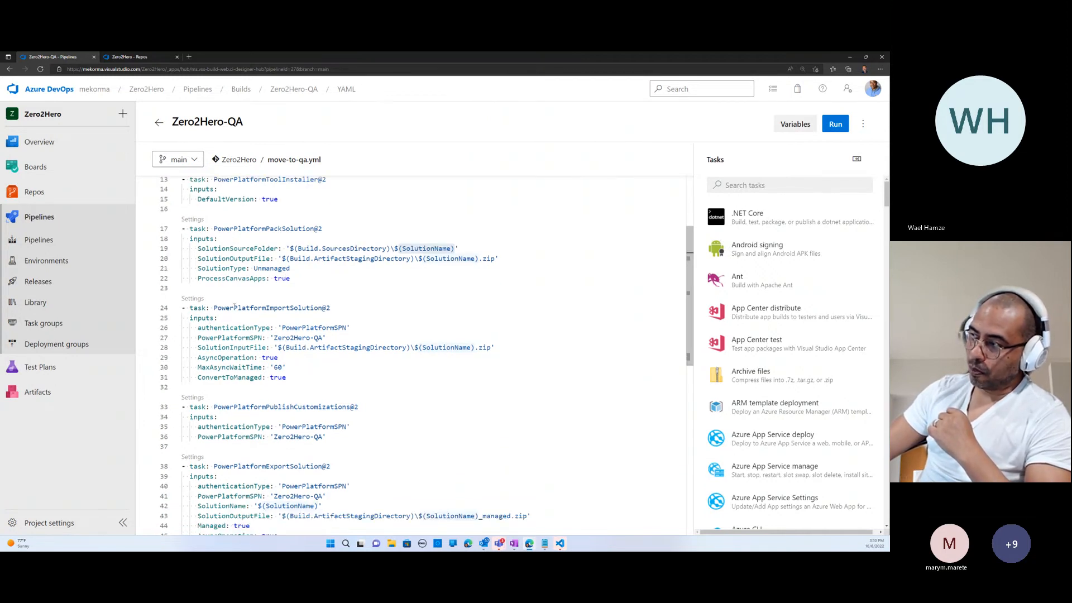
left_click(188, 57)
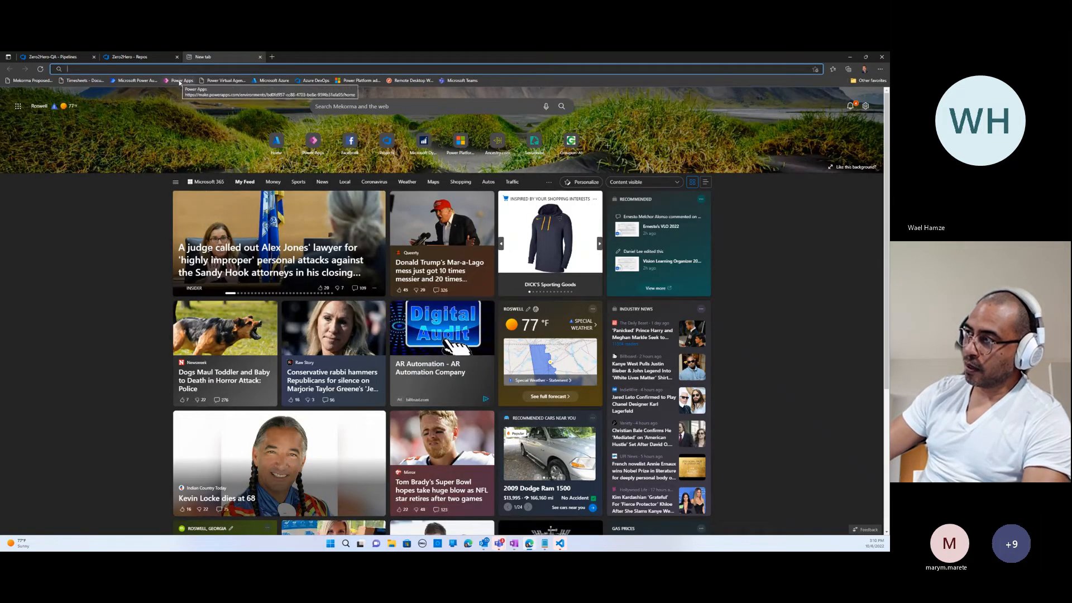
left_click(179, 81)
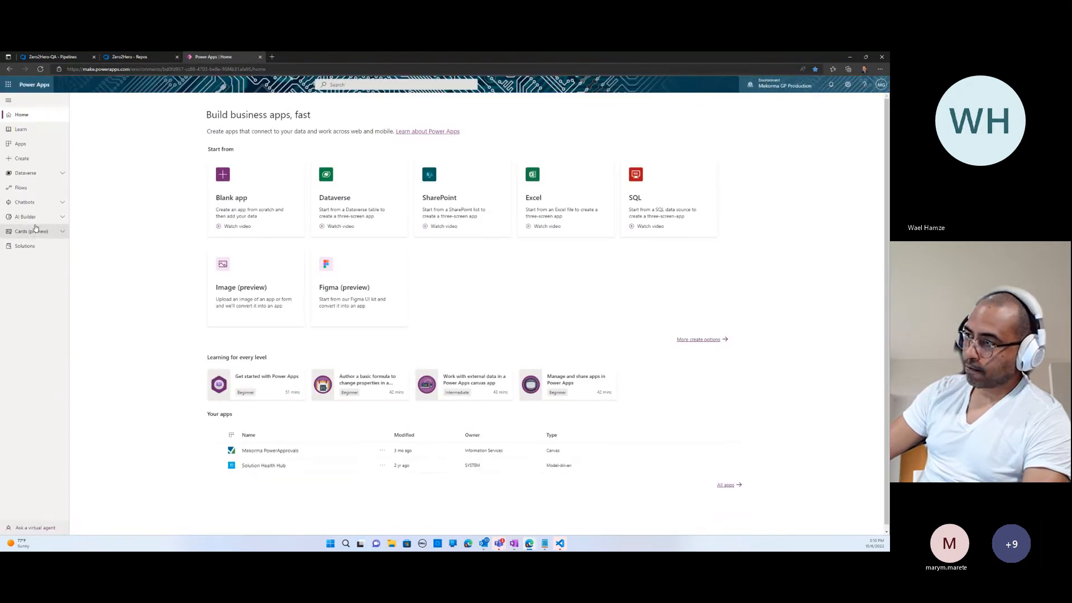
left_click(780, 85)
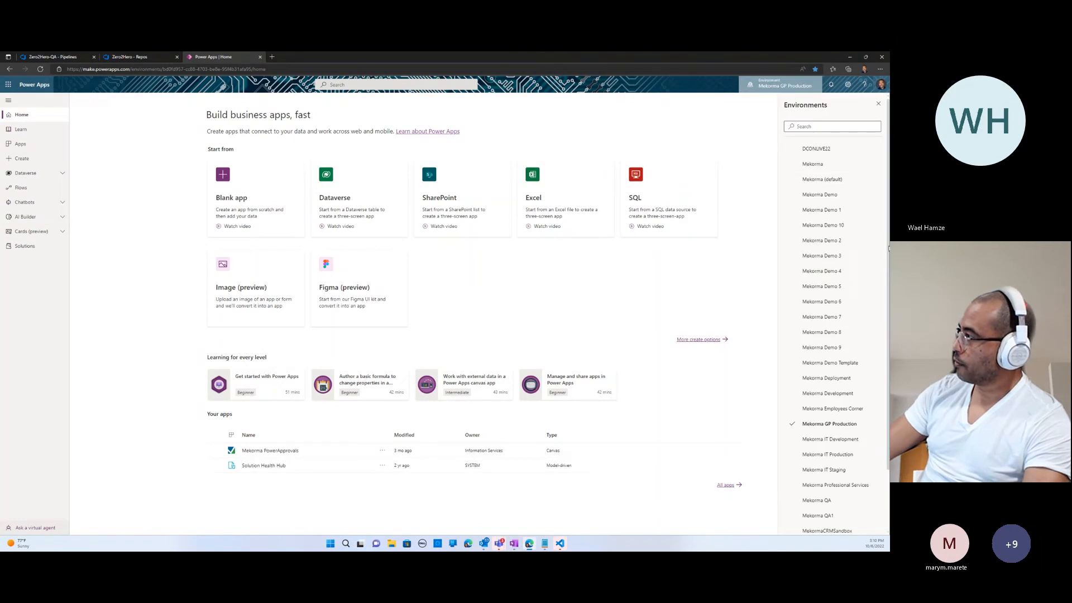
scroll(871, 312, "down", 2)
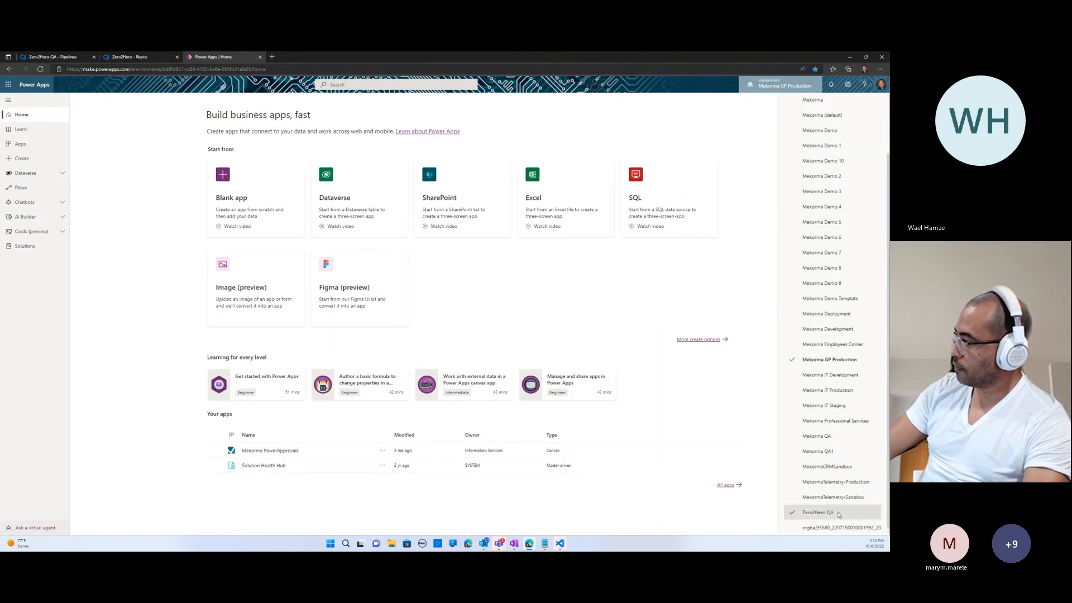
left_click(827, 512)
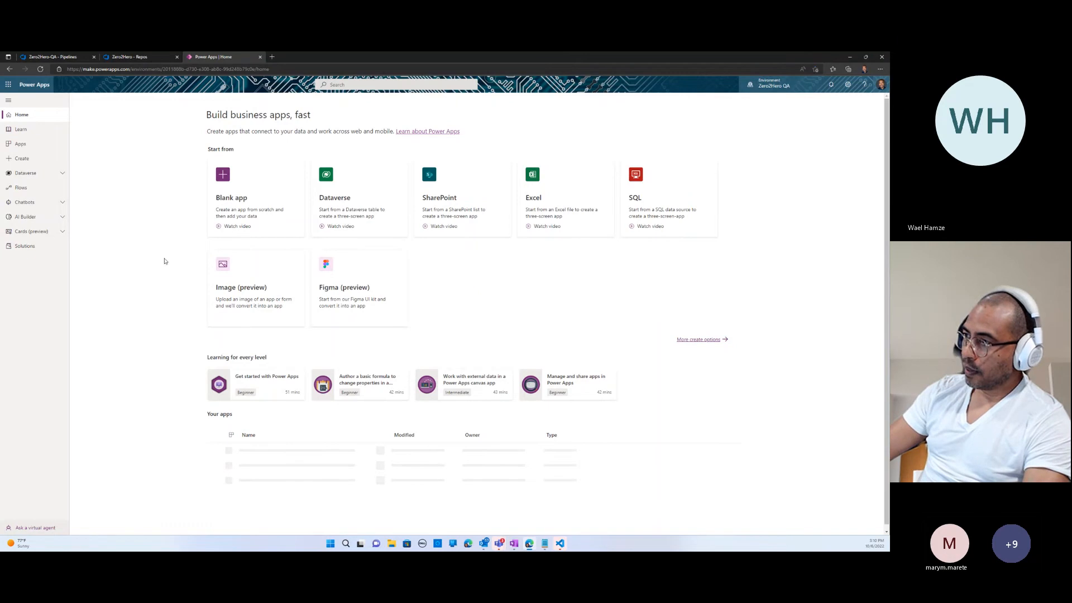
left_click(23, 246)
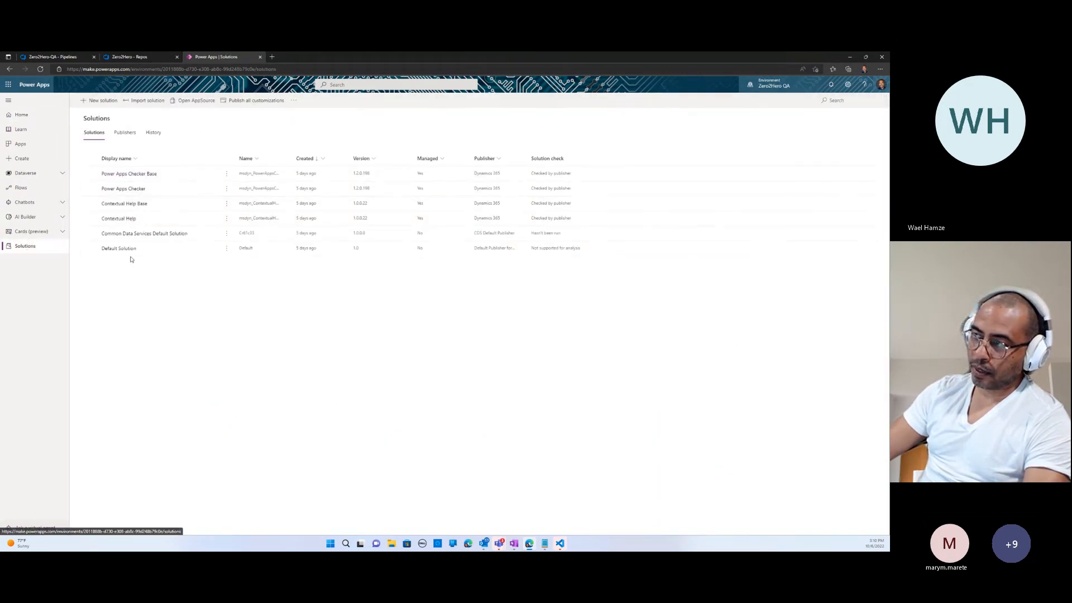
left_click(118, 58)
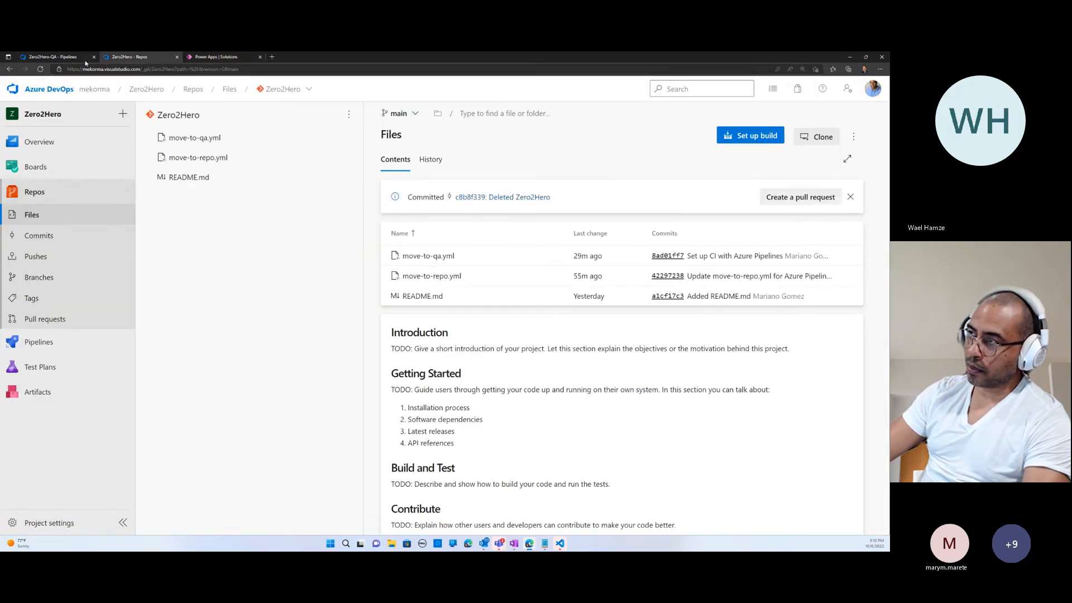
left_click(53, 57)
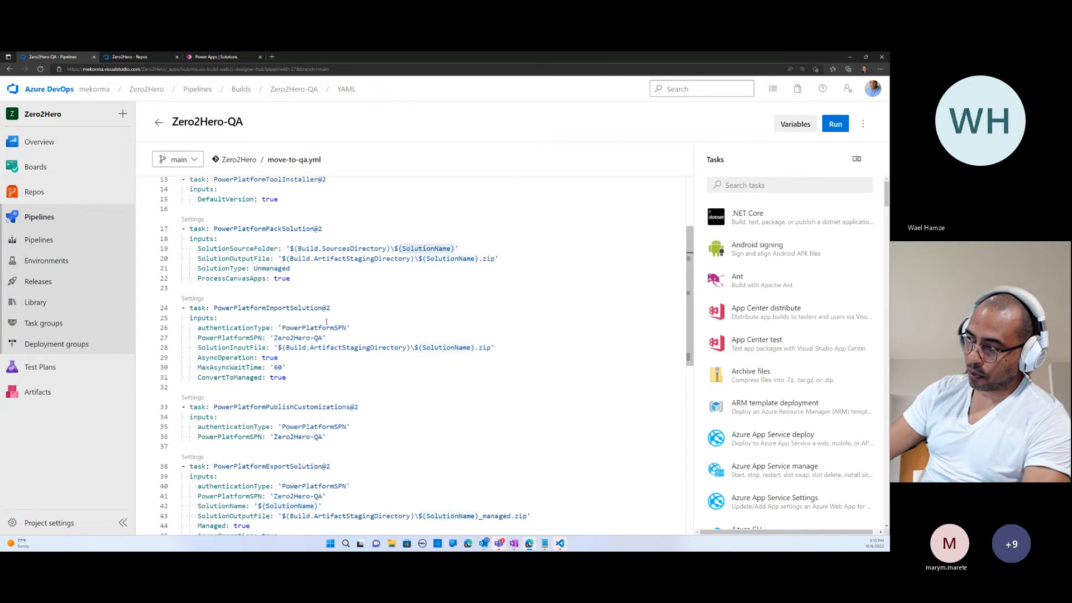
- Review the import, publish, export and artifact tasks in move-to-qa.yml, and search the available tasks for "Power Platform Pu"
scroll(266, 397, "down", 1)
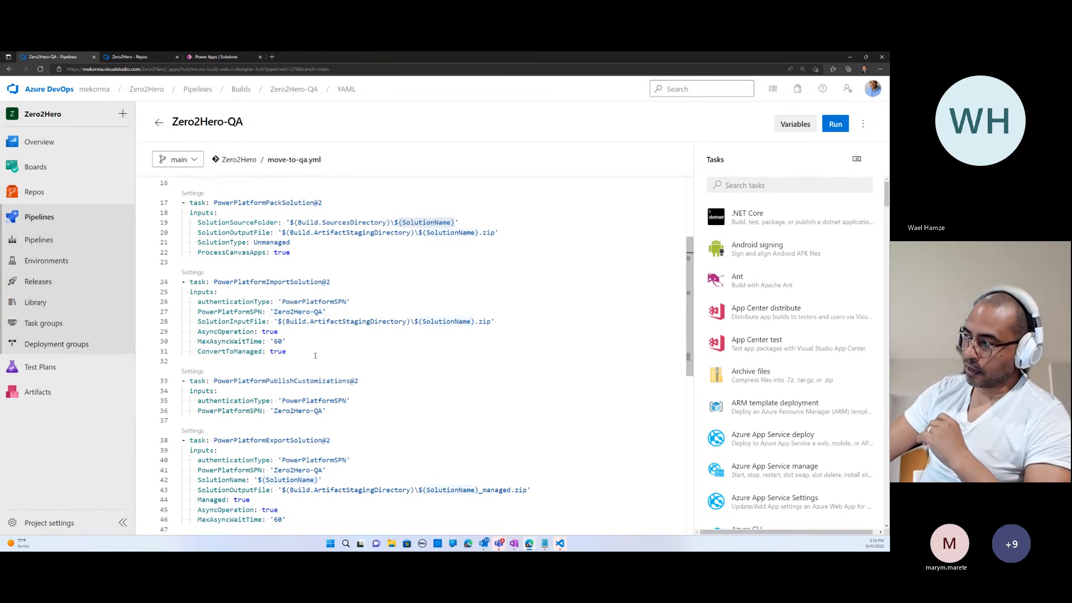
scroll(314, 356, "down", 3)
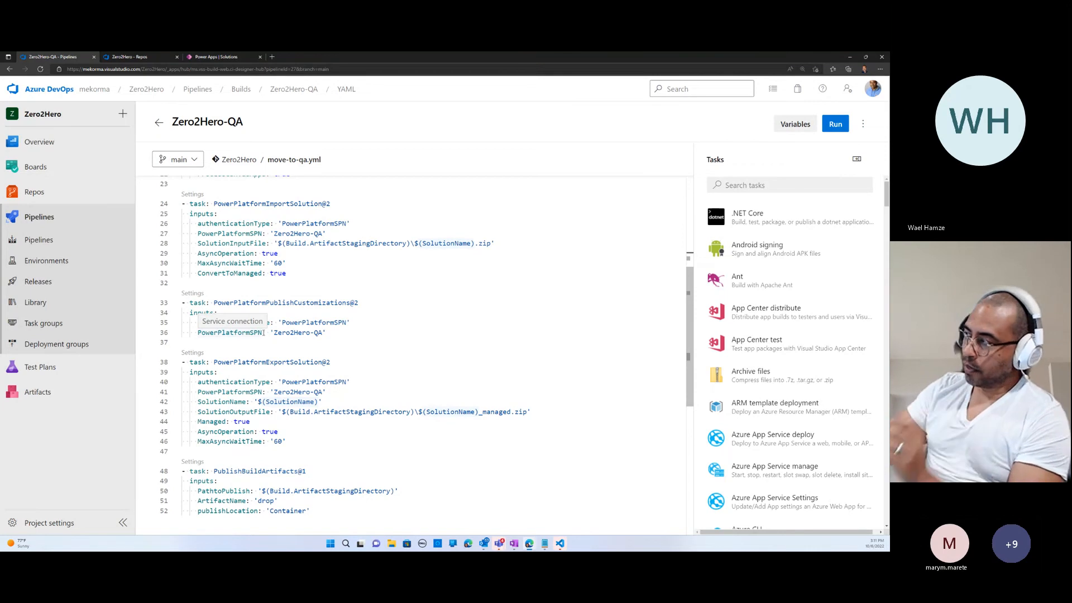
left_click(736, 186)
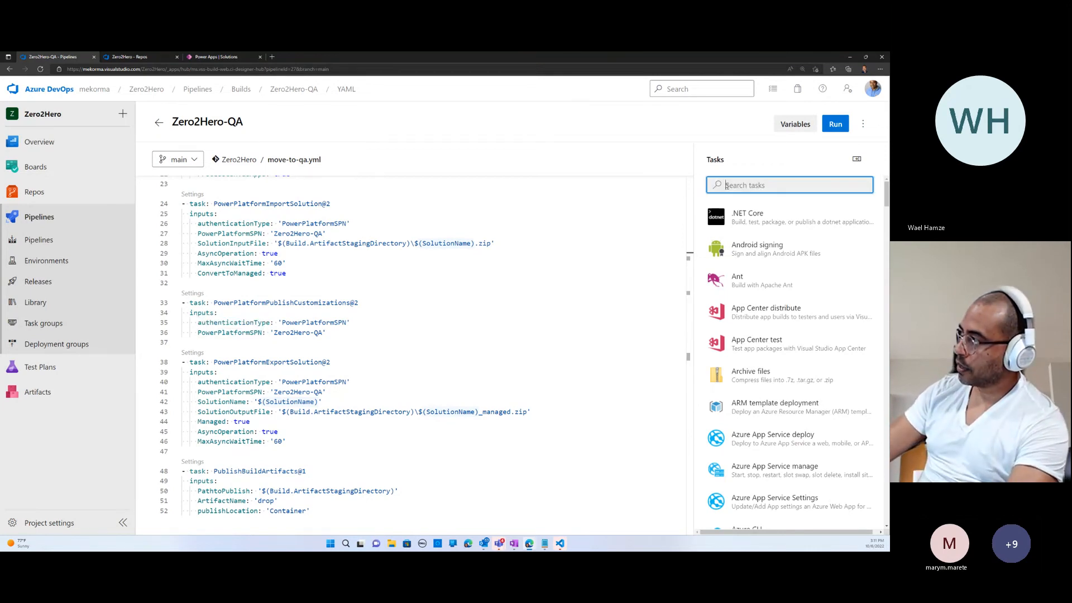
type("Po")
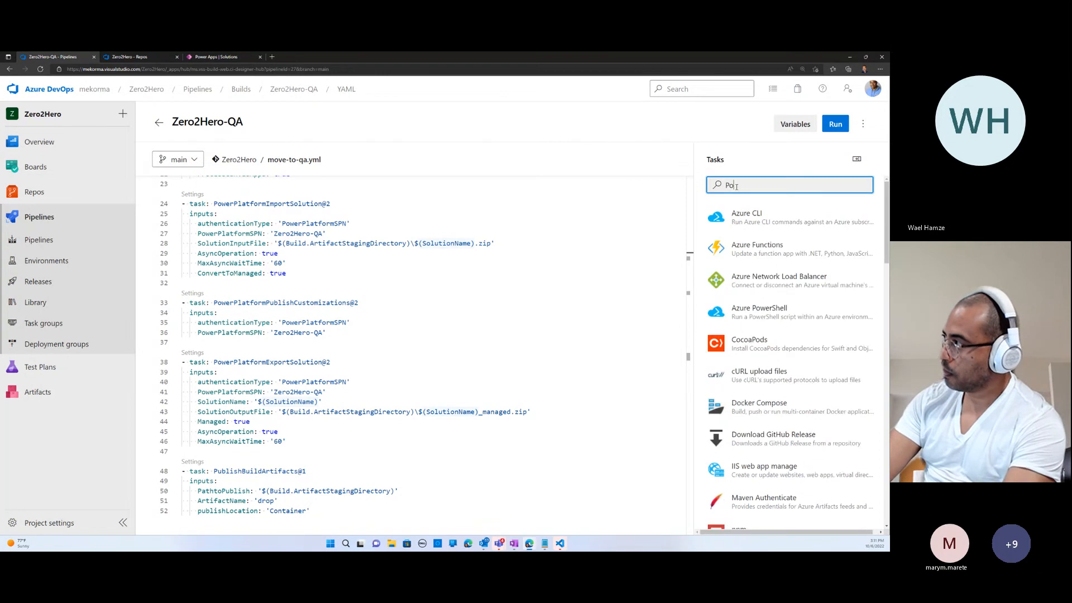
type("wer Platform")
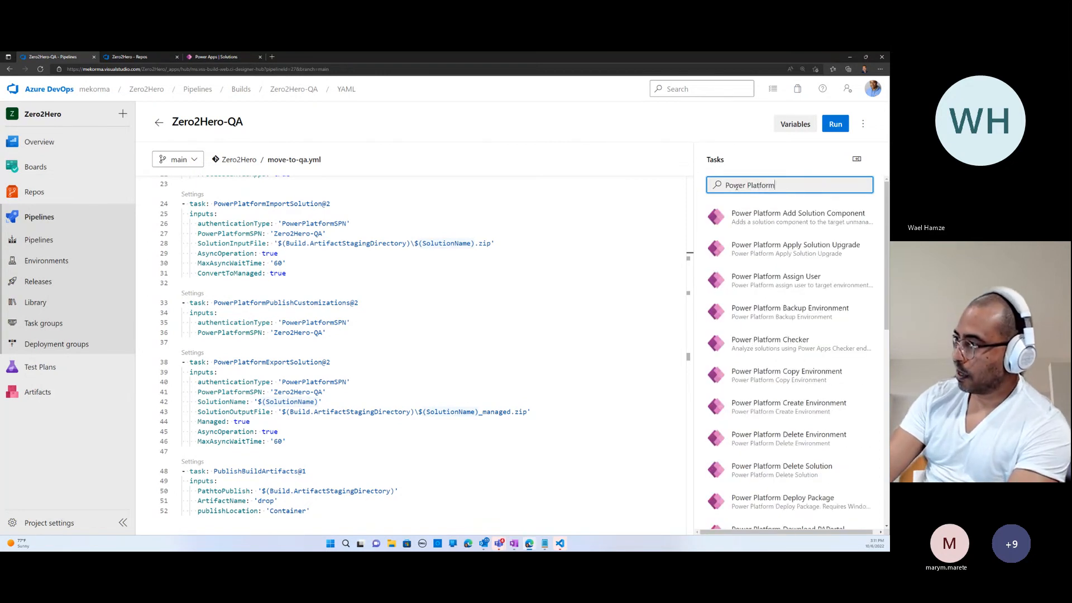
type(" P")
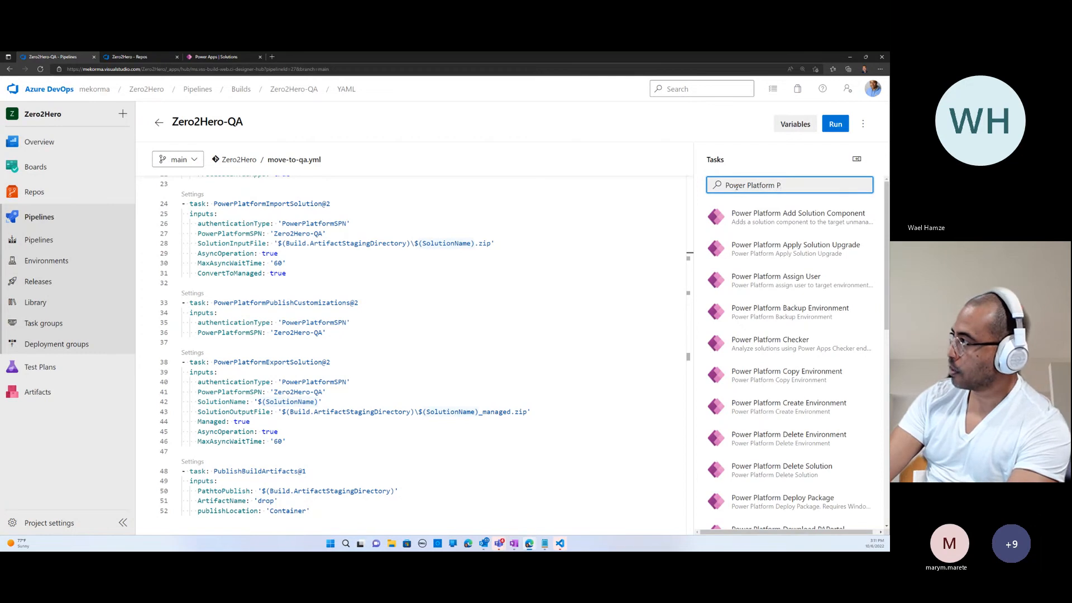
type("u")
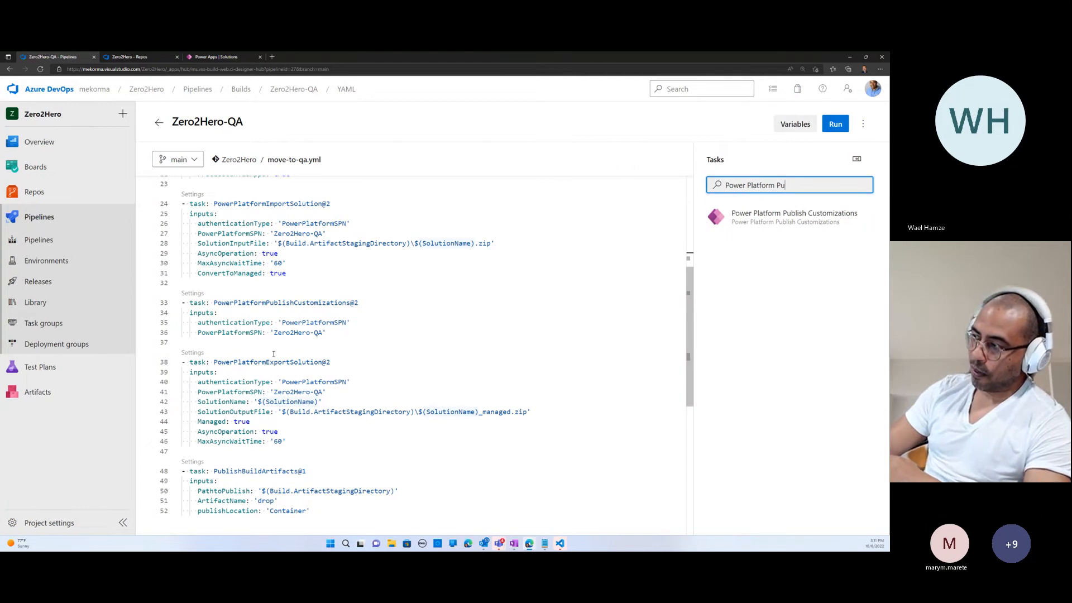
scroll(291, 371, "down", 1)
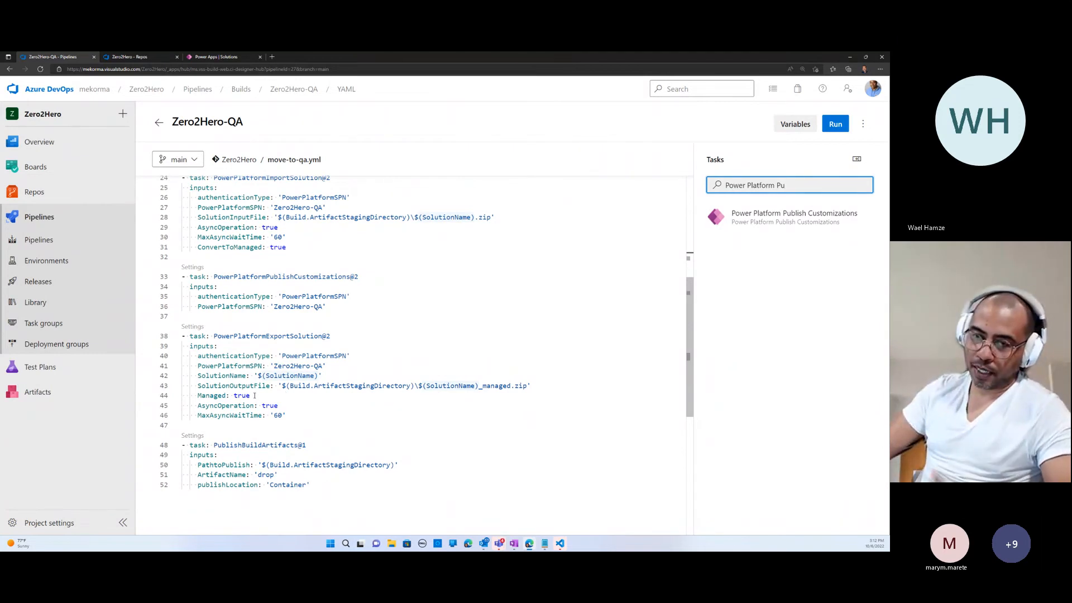
- Run the Zero2Hero-QA pipeline on the main branch and open the log of its job
left_click(836, 124)
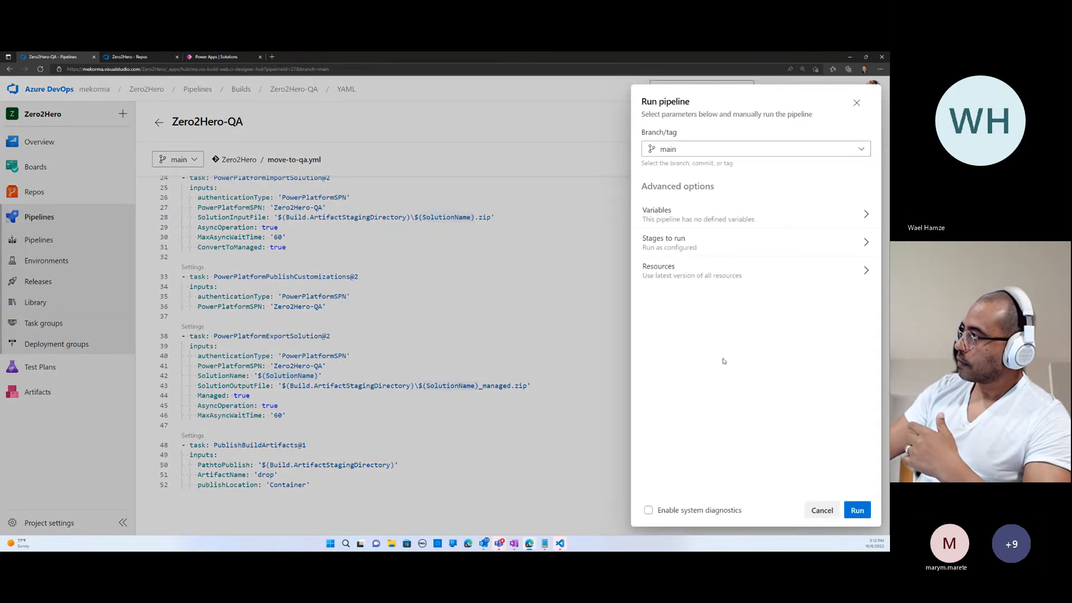
left_click(858, 510)
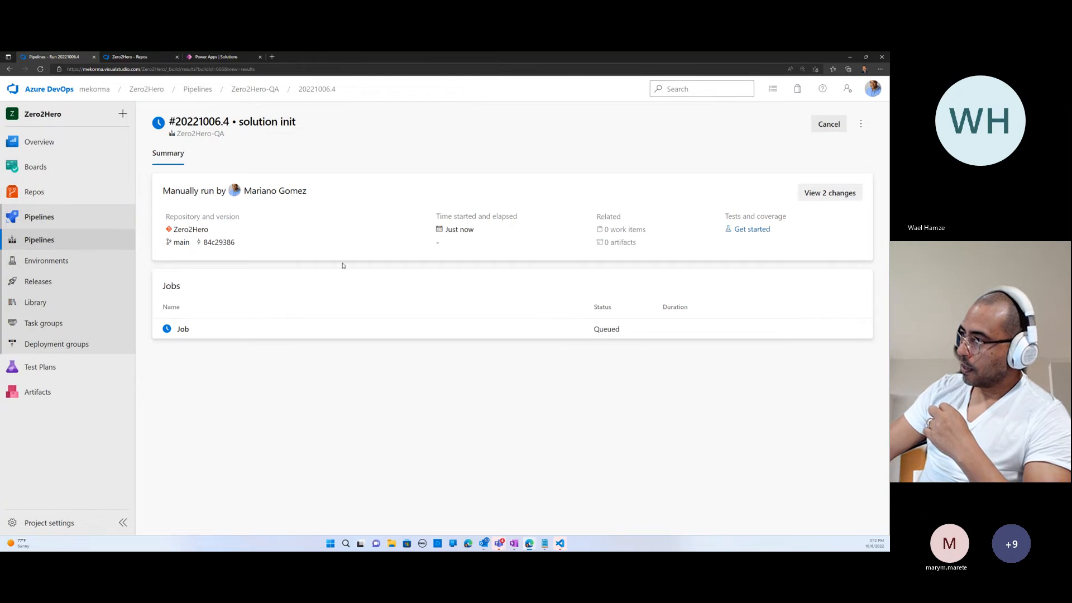
left_click(183, 330)
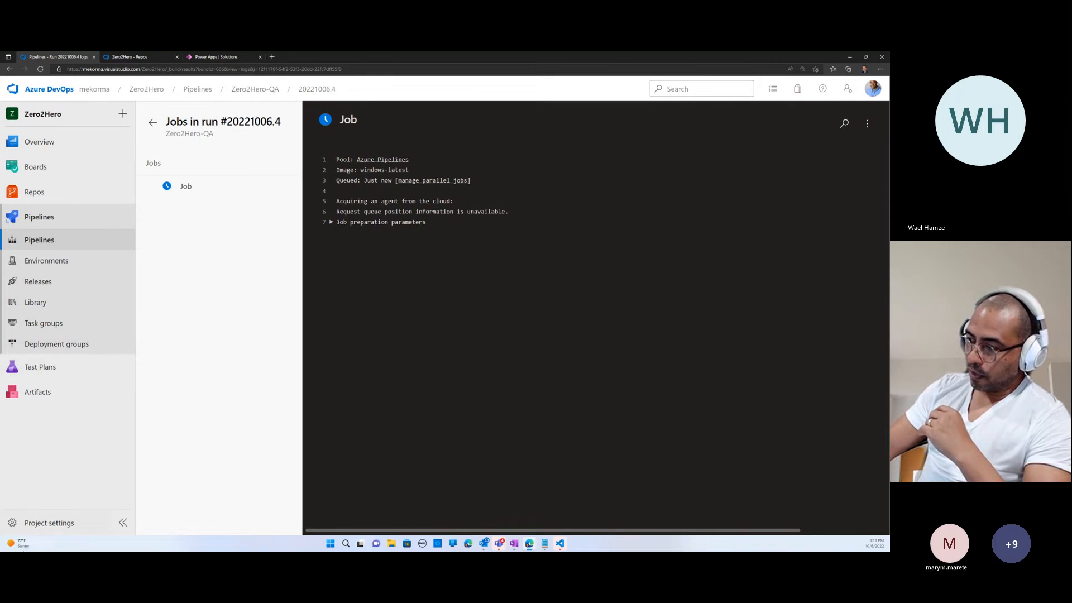
- Open the project settings in a new window, inspect the Server URL of the Zero2Hero-QA service connection without changes, and close the window
right_click(37, 528)
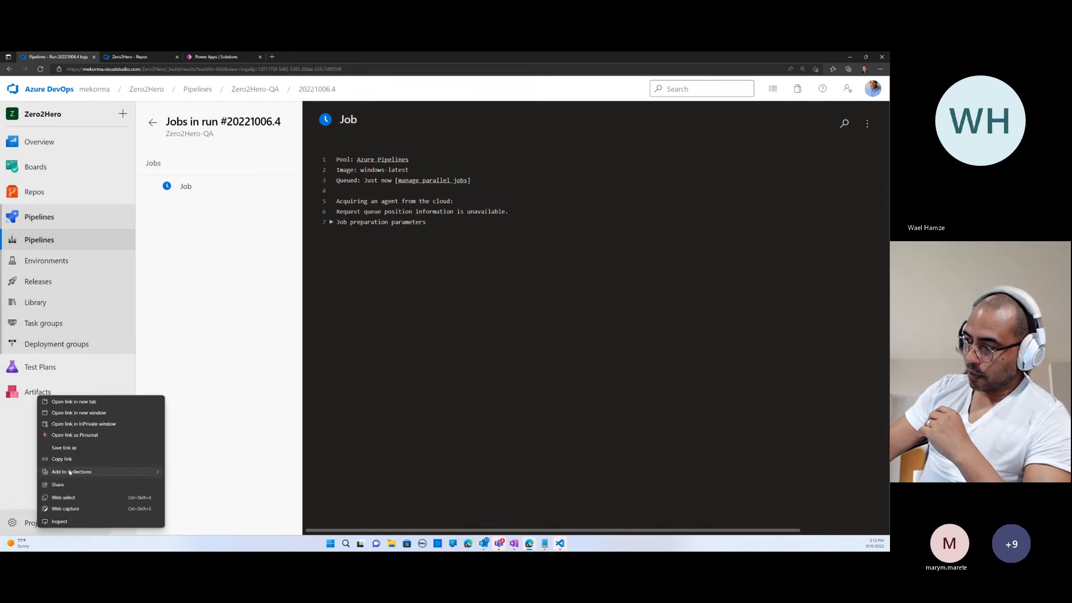
left_click(71, 416)
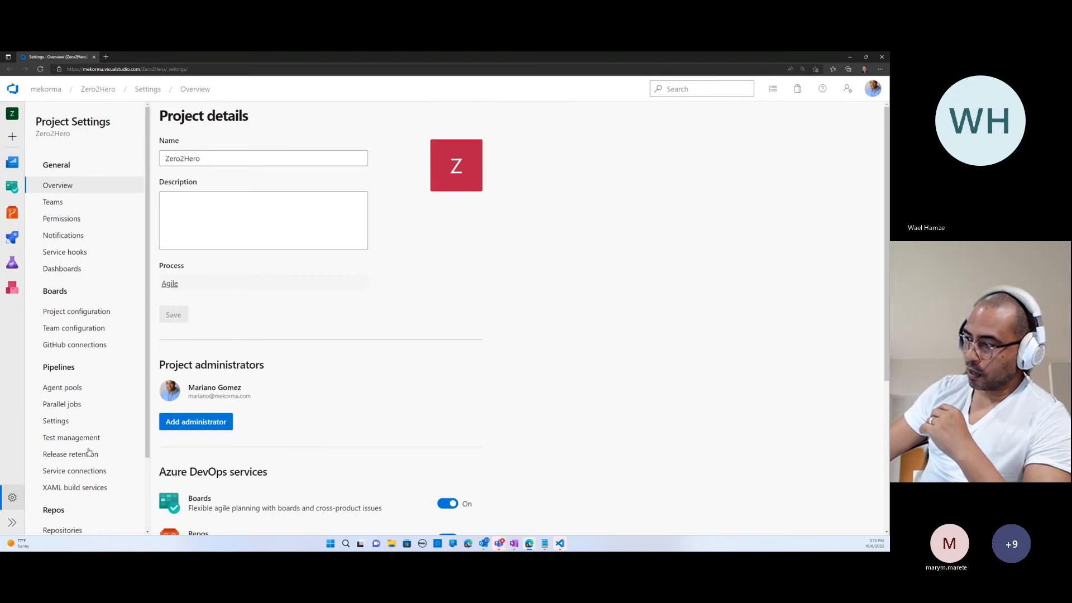
left_click(75, 475)
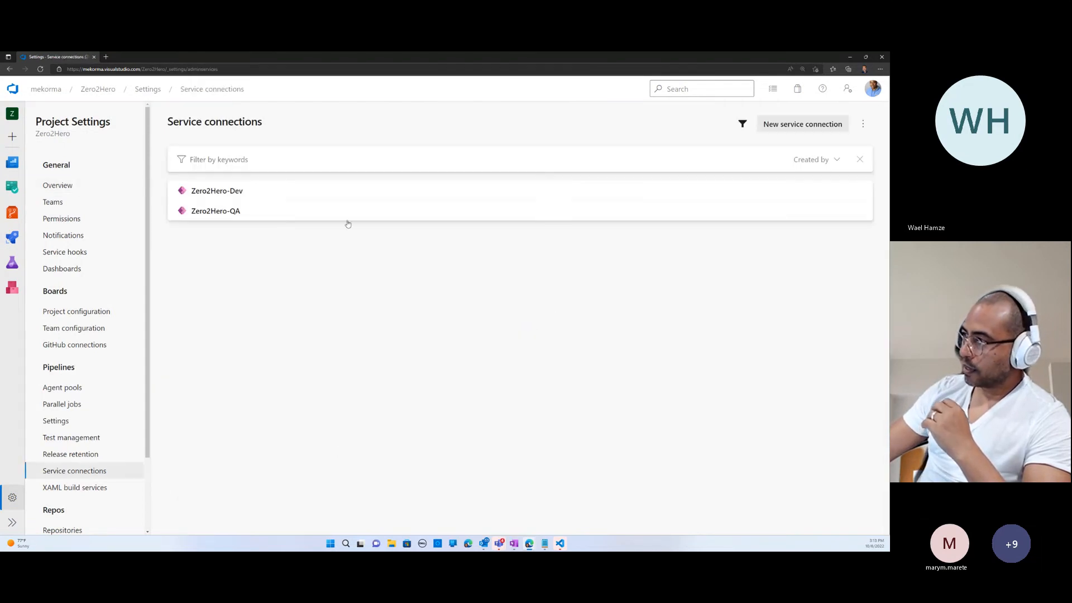
left_click(228, 211)
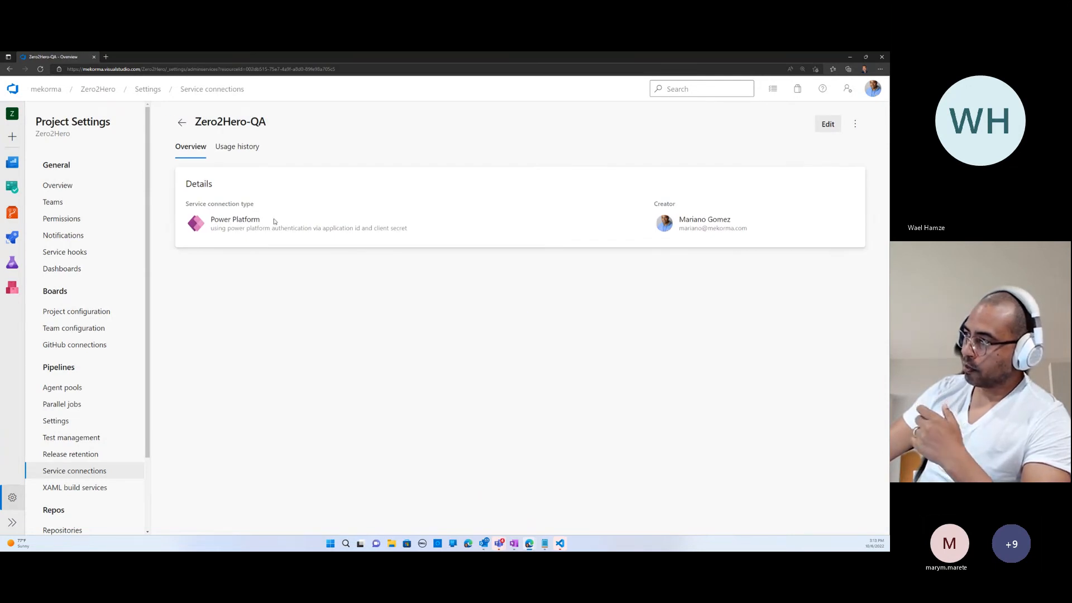
left_click(829, 124)
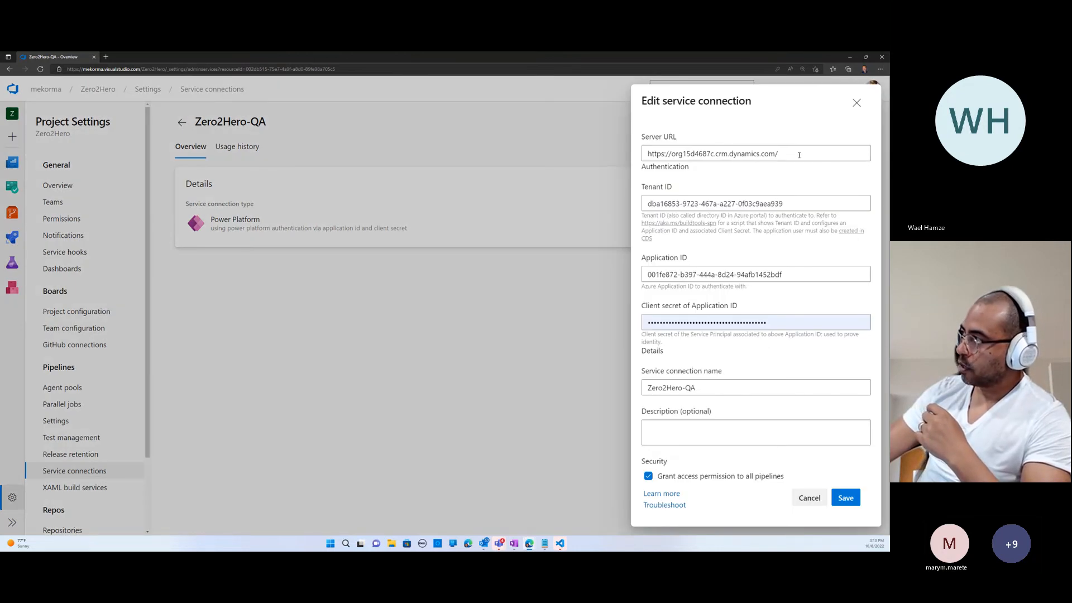
left_click_drag(799, 156, 664, 155)
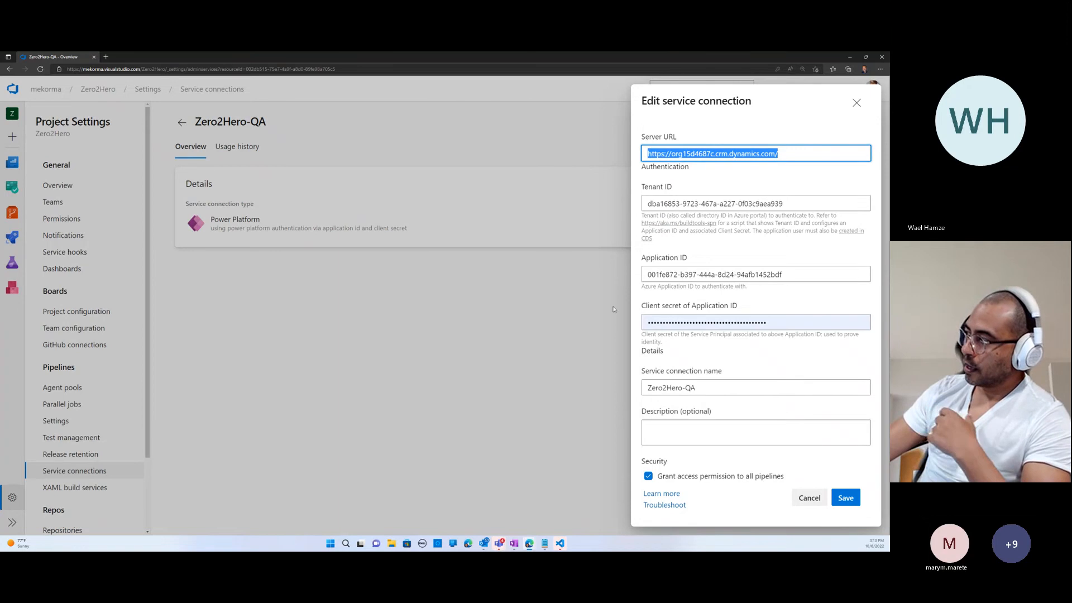
left_click(857, 102)
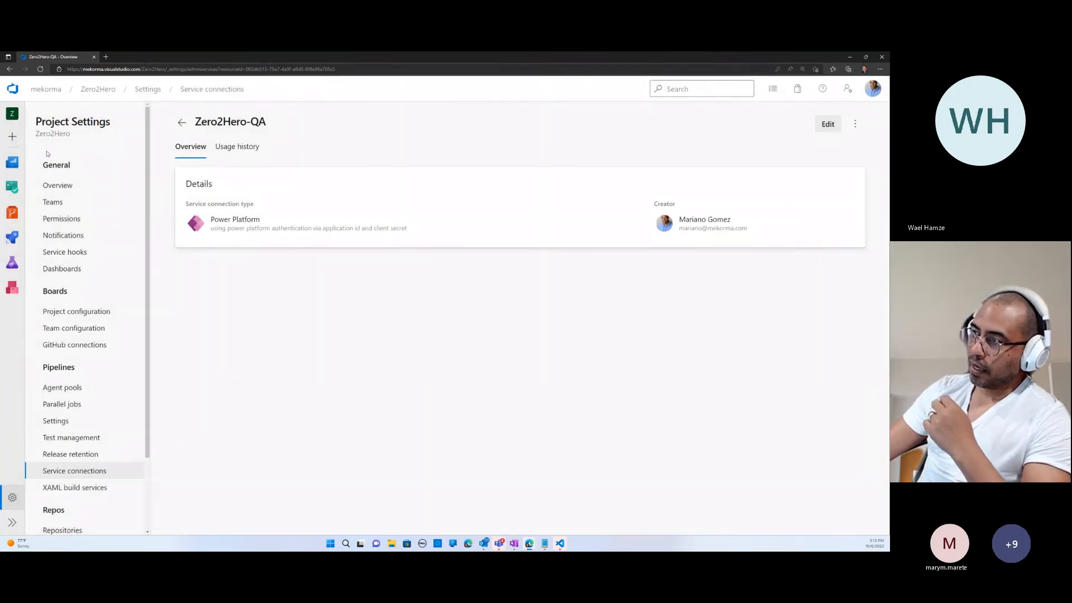
left_click(93, 58)
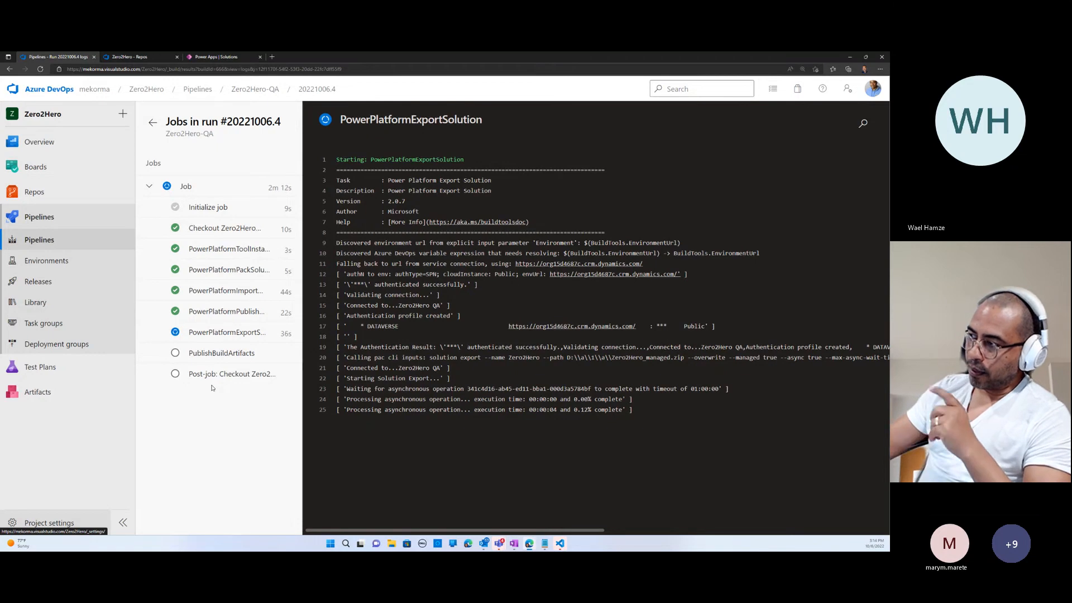
- Reload the solutions list of the Zero2Hero QA environment in Power Apps, check for the imported Zero2Hero solution, and return to the pipeline run
left_click(205, 58)
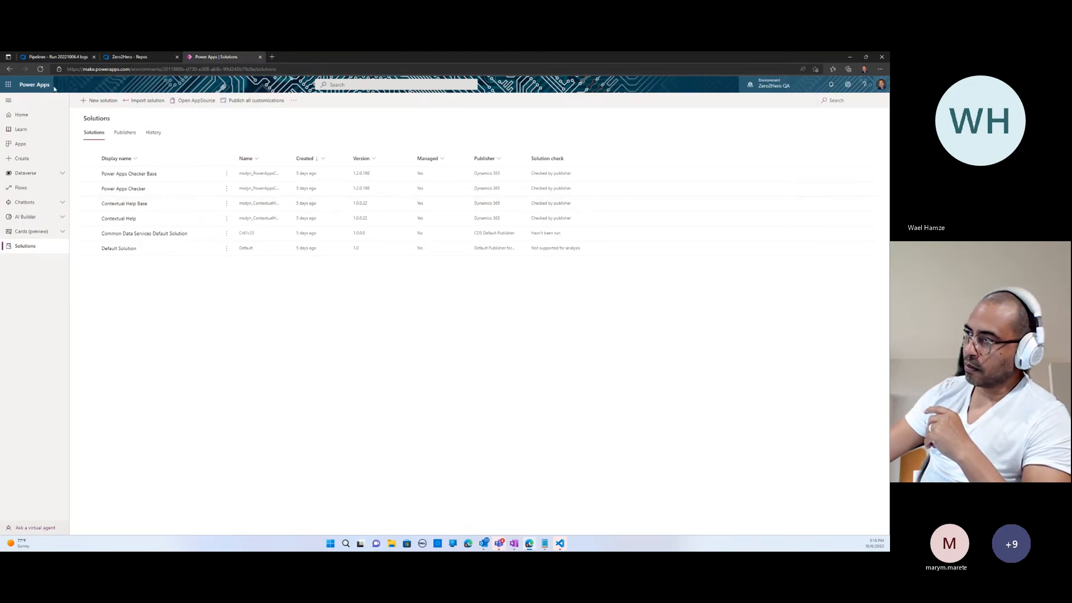
left_click(40, 69)
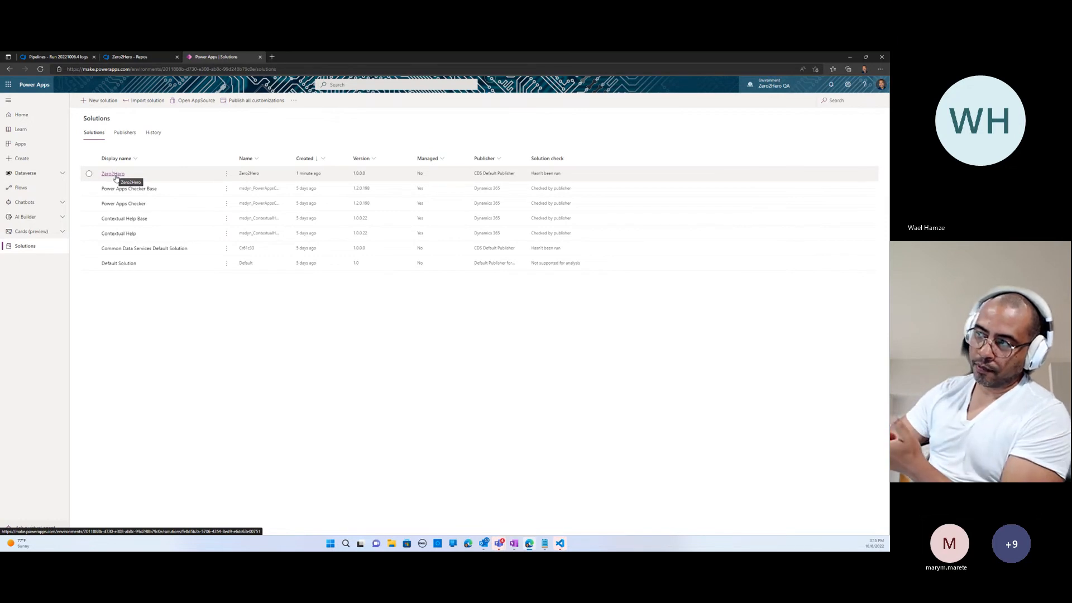
left_click(60, 56)
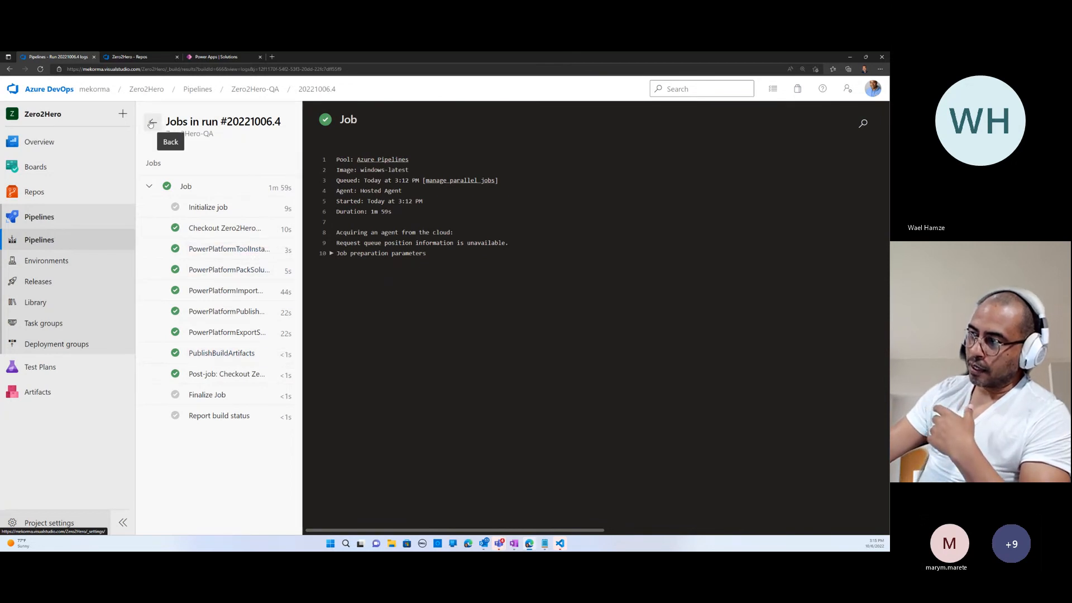
- Start a new feed in the project's Artifacts area with its visibility set to Members of mekorma
left_click(42, 391)
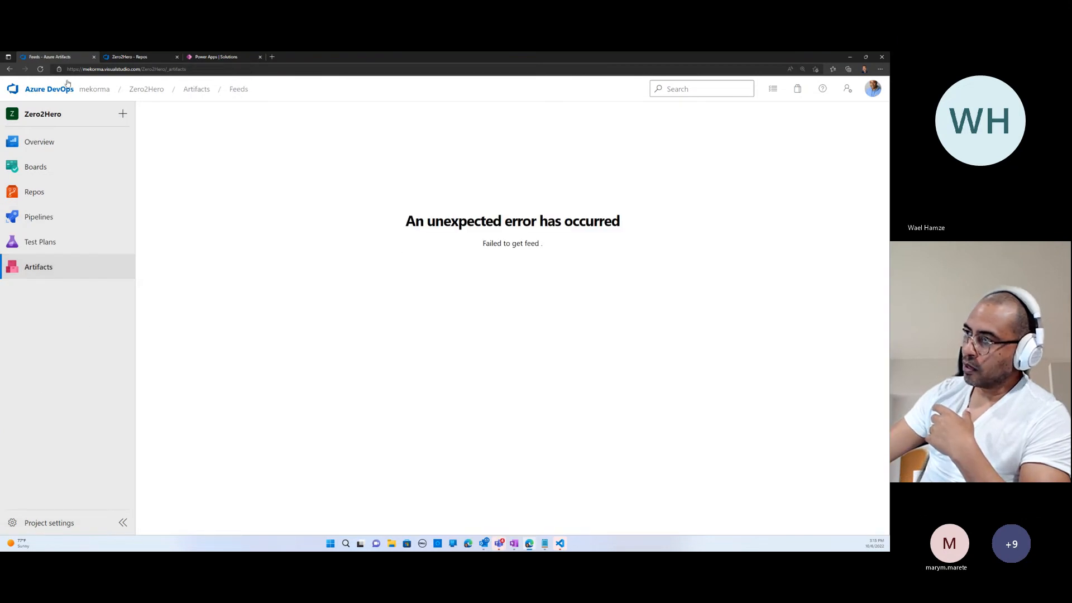
left_click(40, 70)
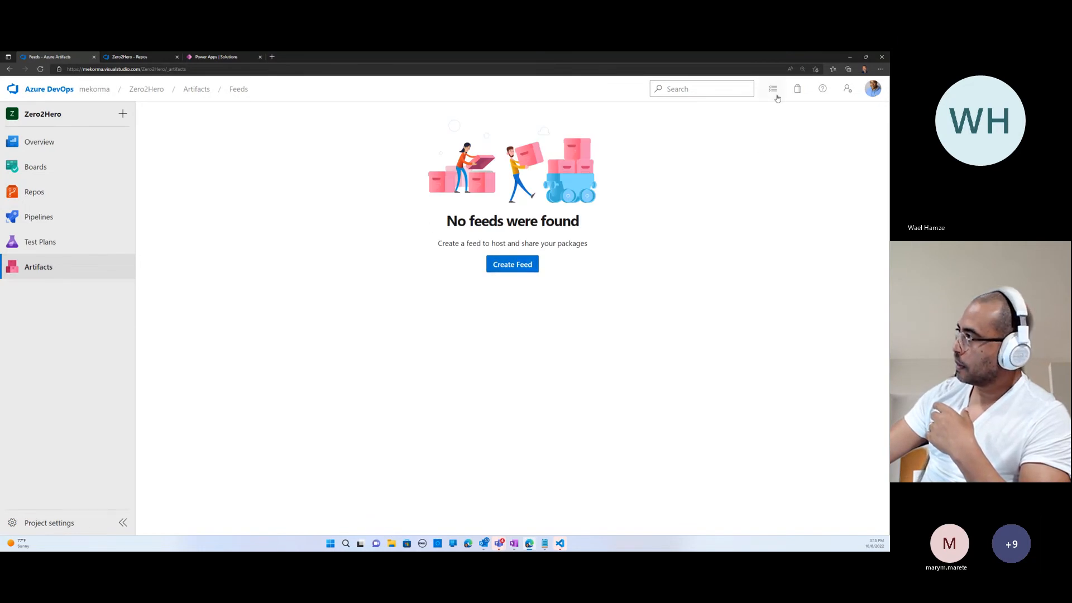
left_click(502, 267)
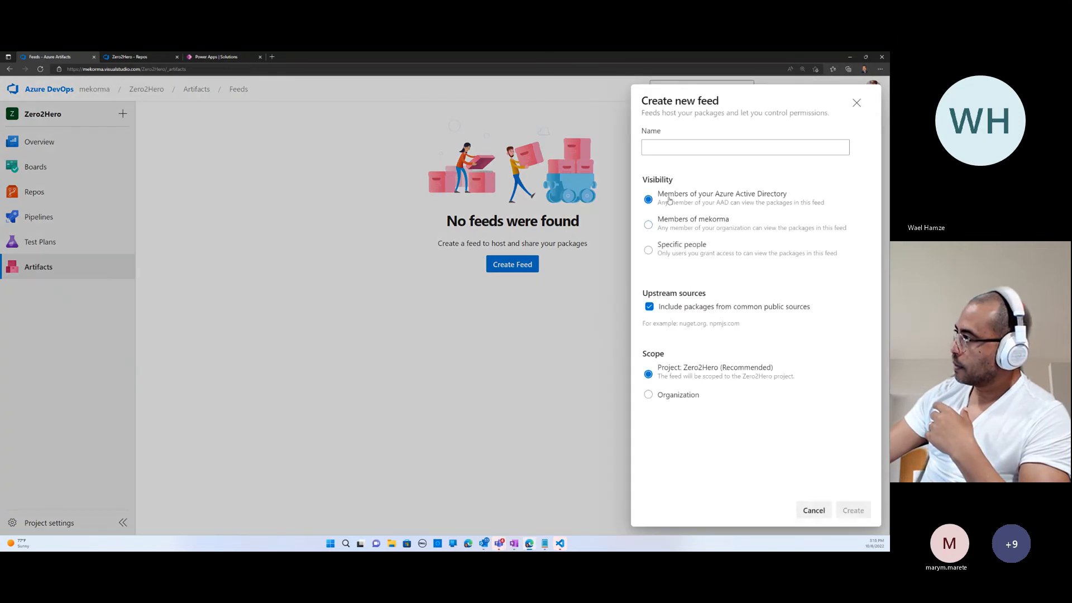
left_click(693, 224)
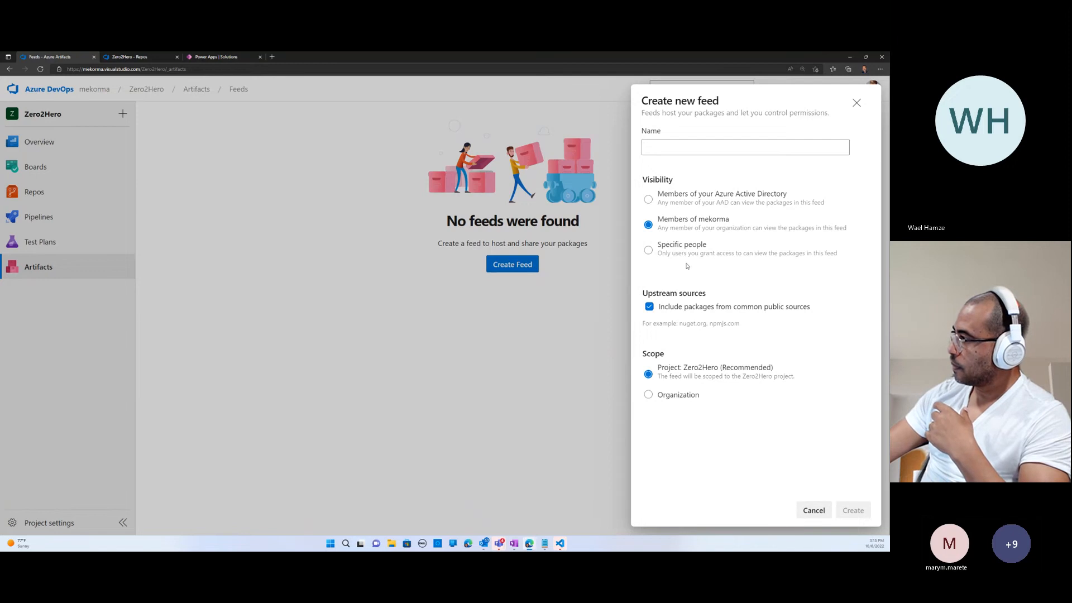
- Name the new feed Artifacts-feed and create it, scoped to the Zero2Hero project
left_click(684, 152)
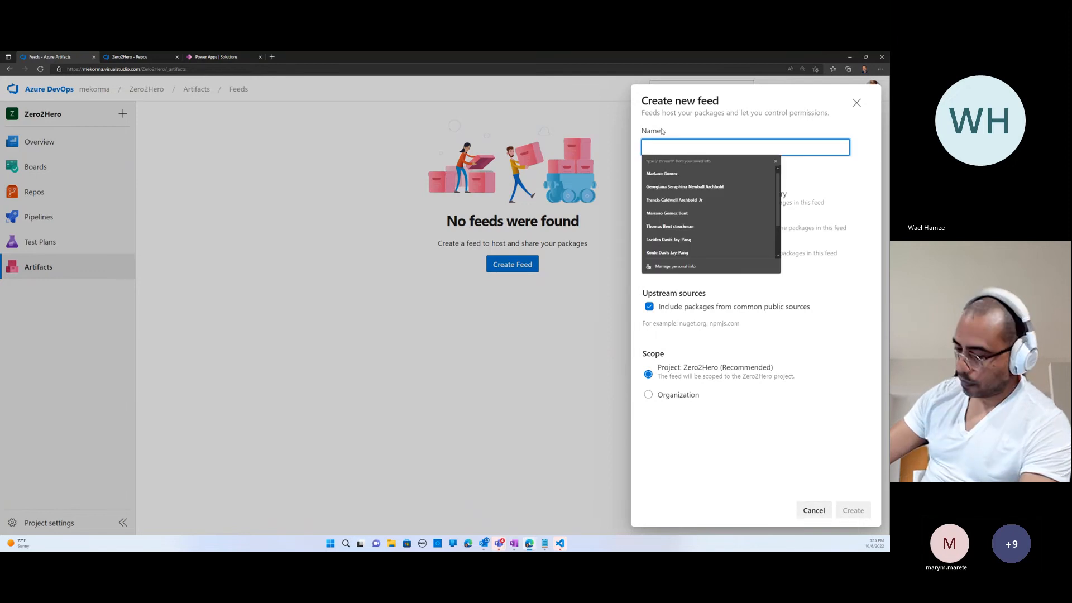
type("Artuc")
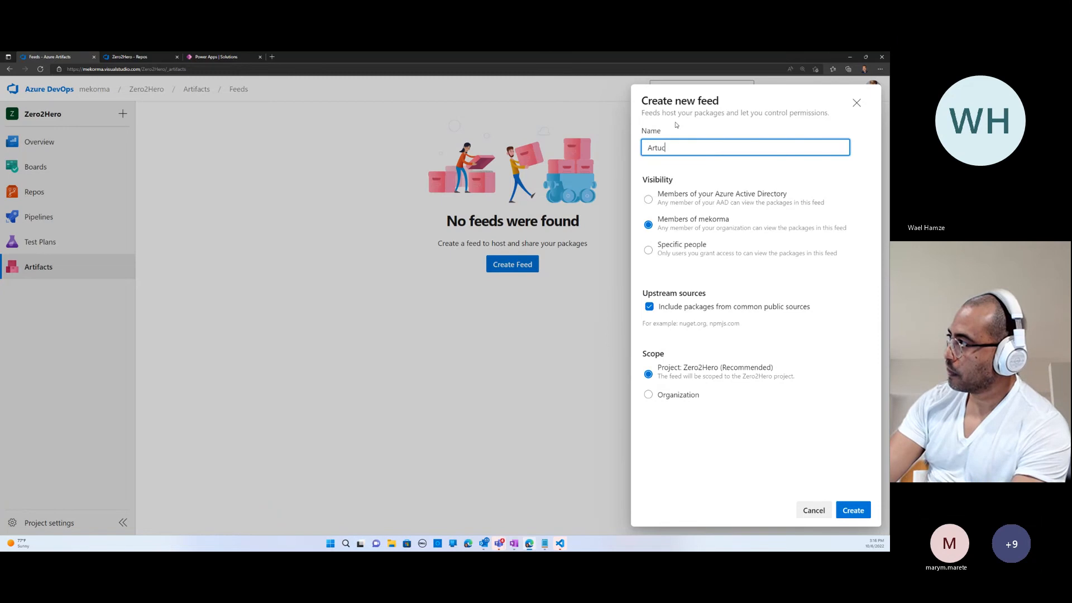
key("BackSpace")
key("BackSpace")
type("ifa")
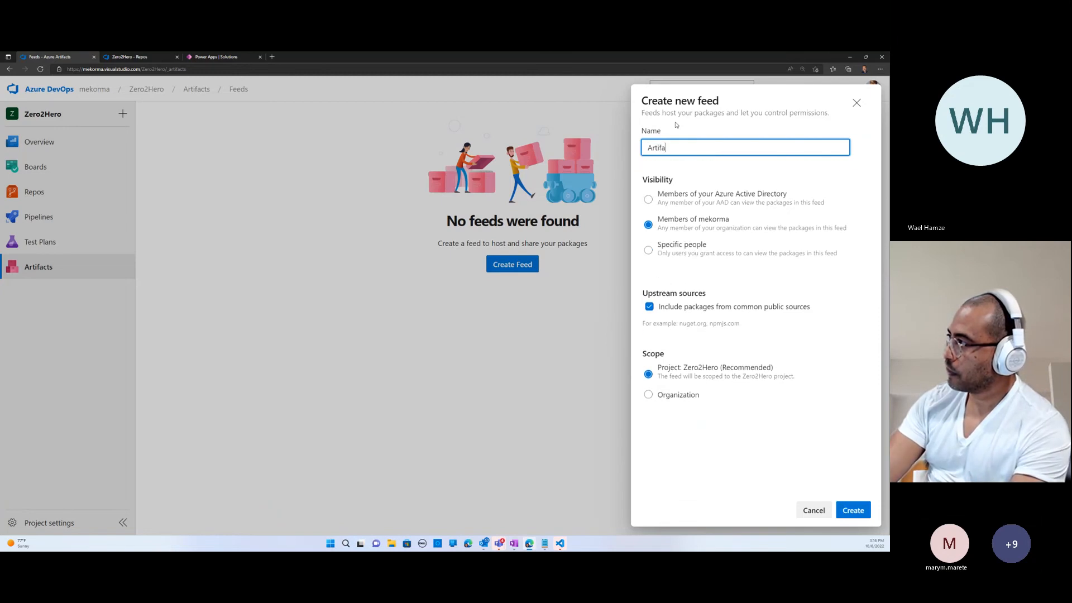
type("cts feed")
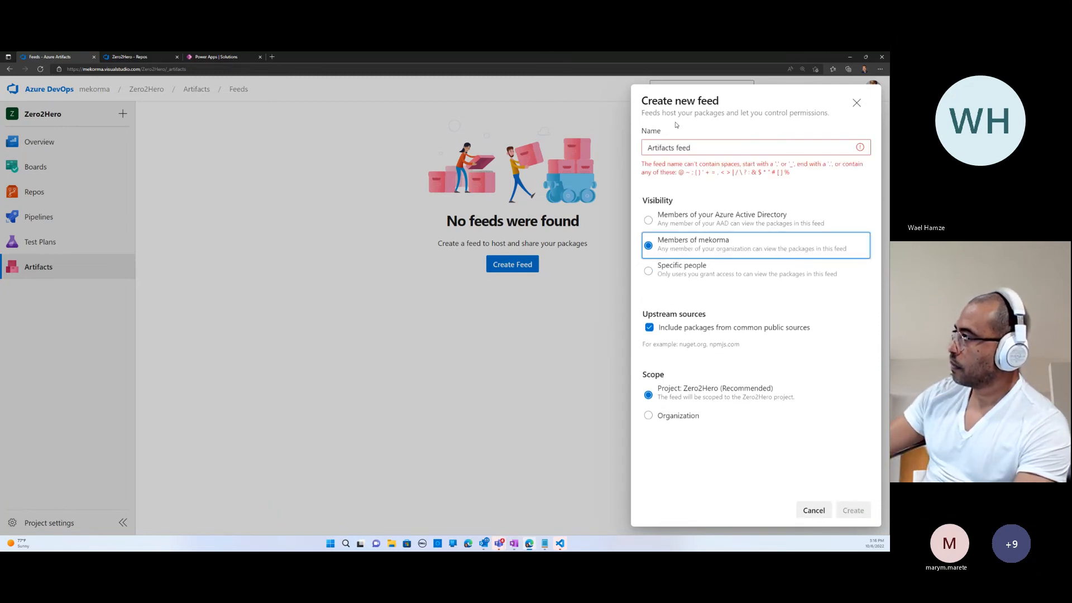
left_click(679, 149)
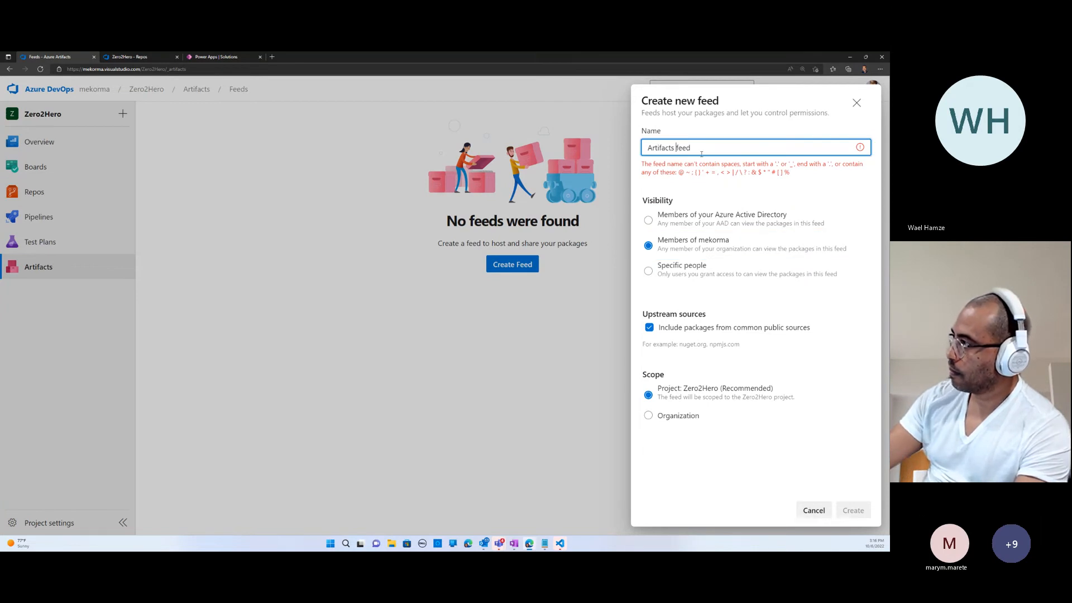
key("BackSpace")
type("-")
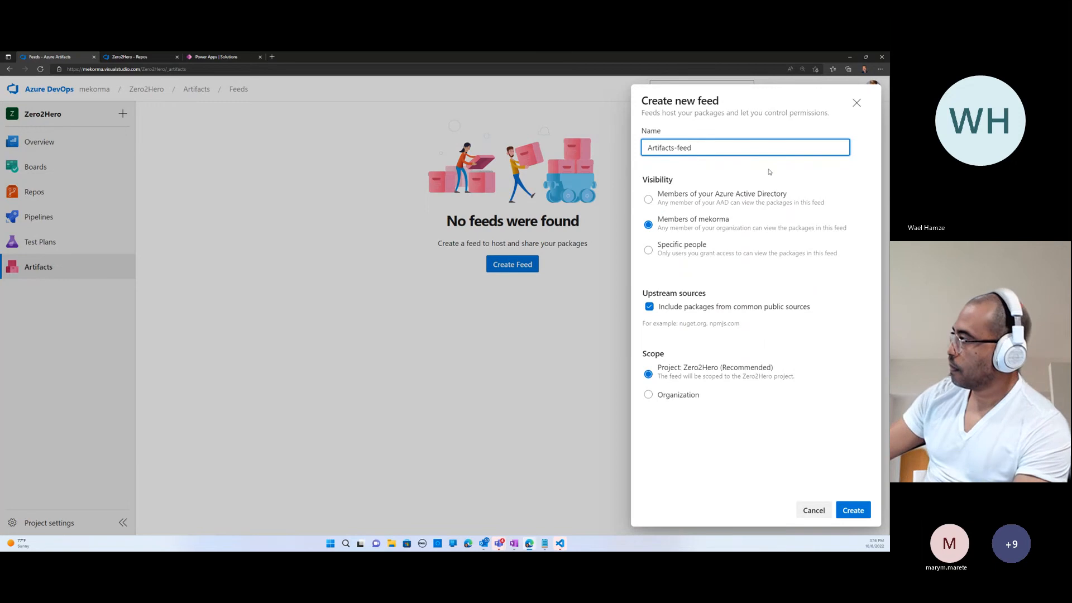
left_click(860, 515)
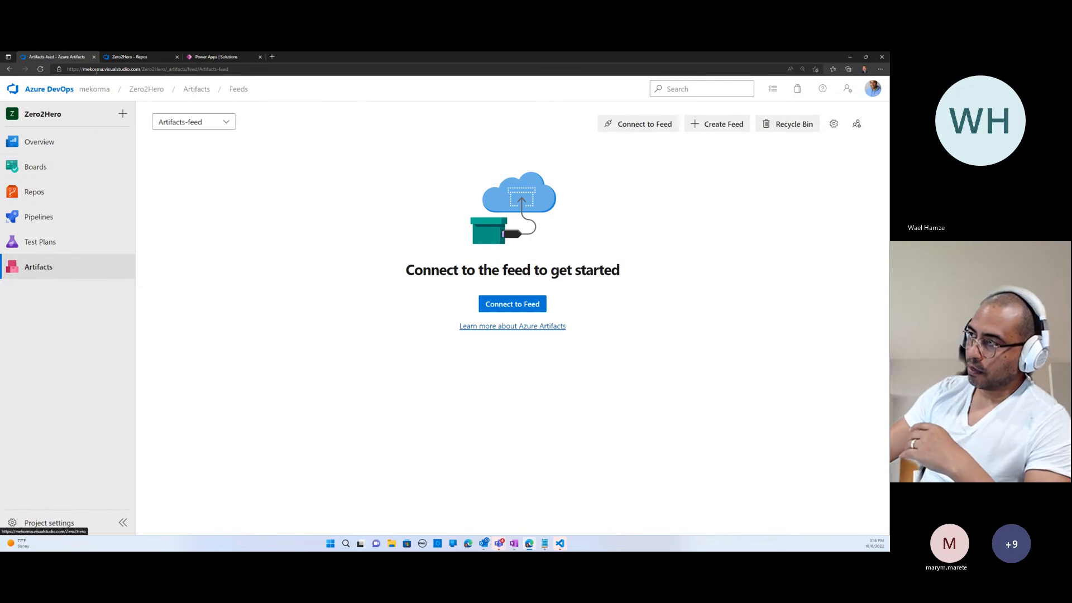
- View the recently run pipelines, and inspect the apps inside the Zero2Hero solution of the QA environment in Power Apps
mouse_move(42, 190)
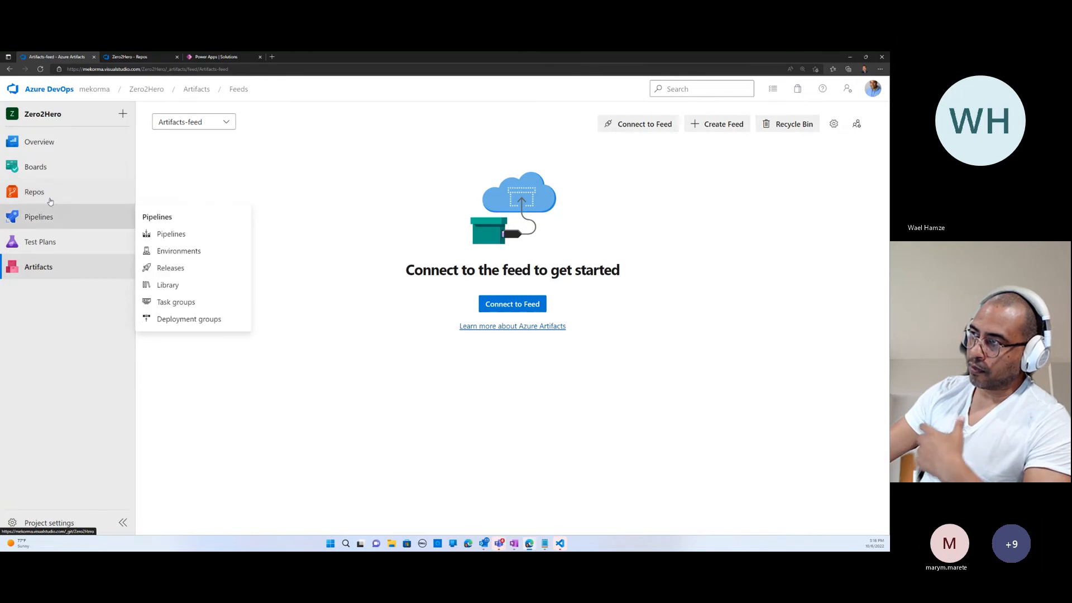
mouse_move(40, 227)
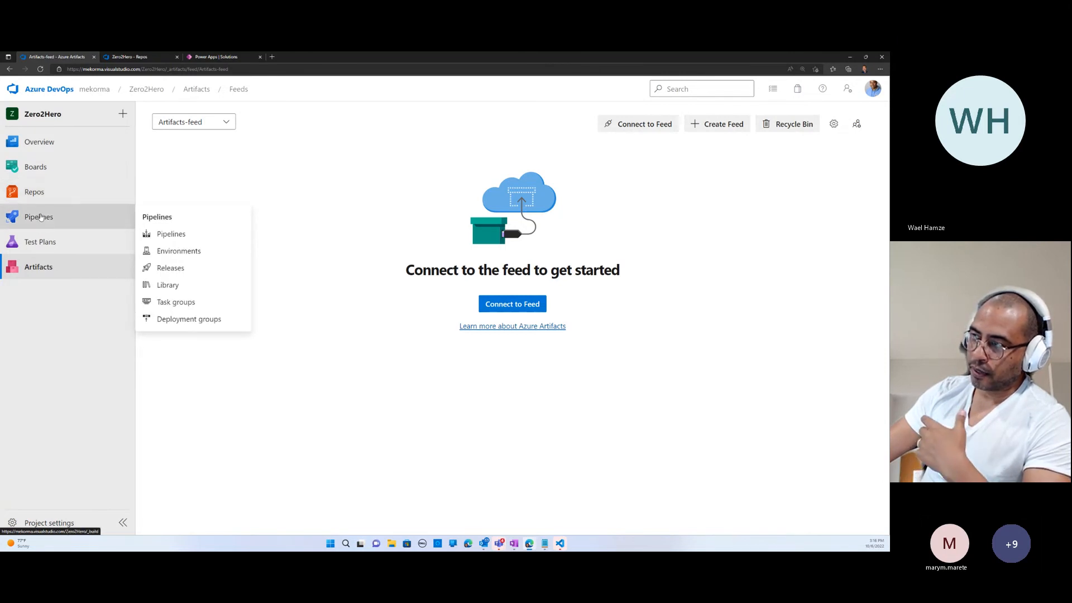
left_click(37, 218)
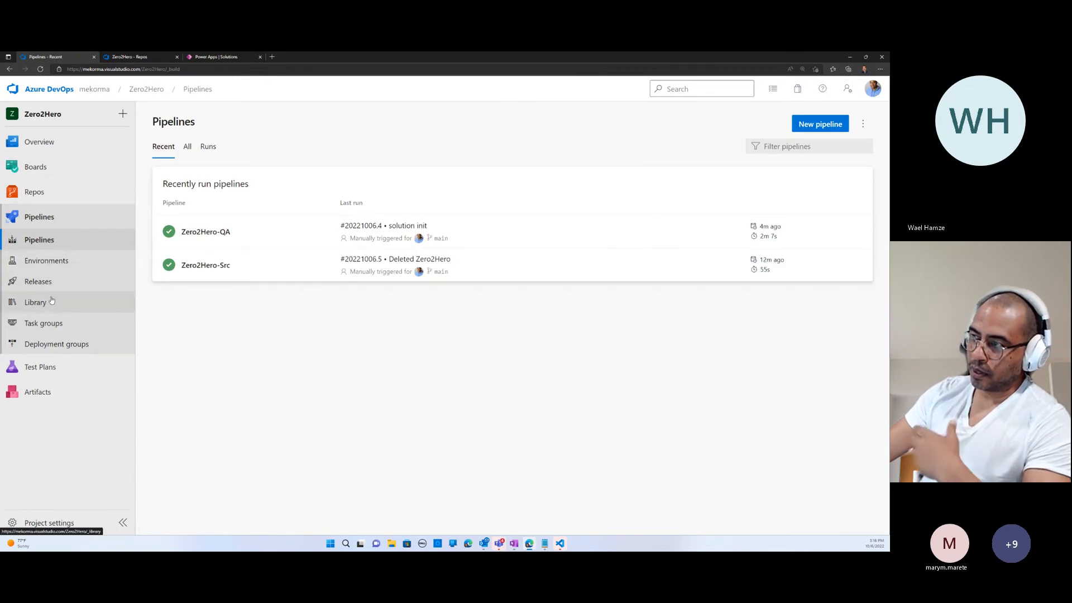
left_click(196, 58)
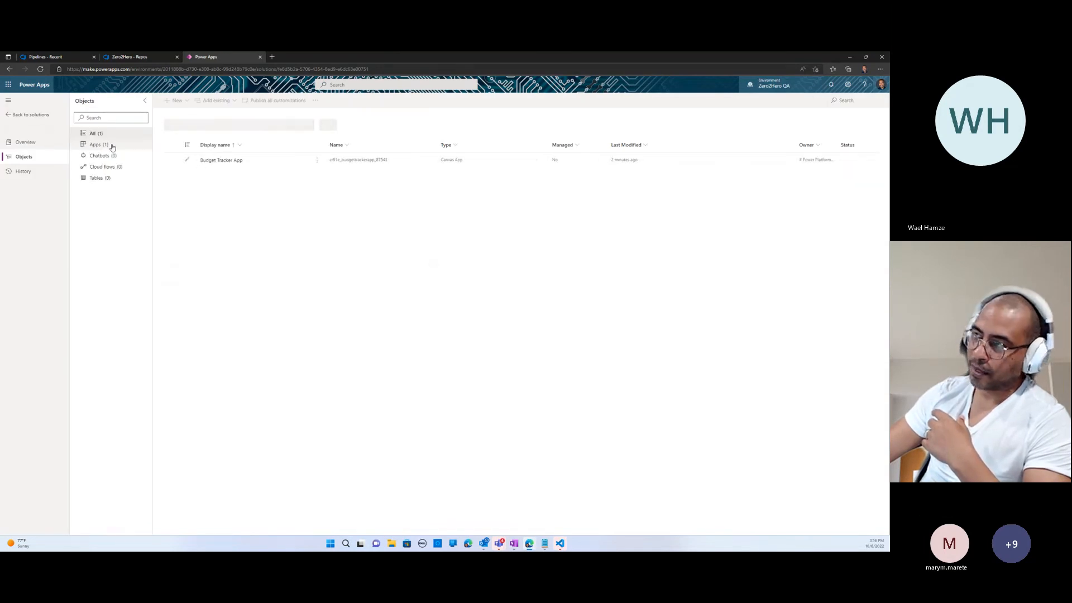
left_click(98, 145)
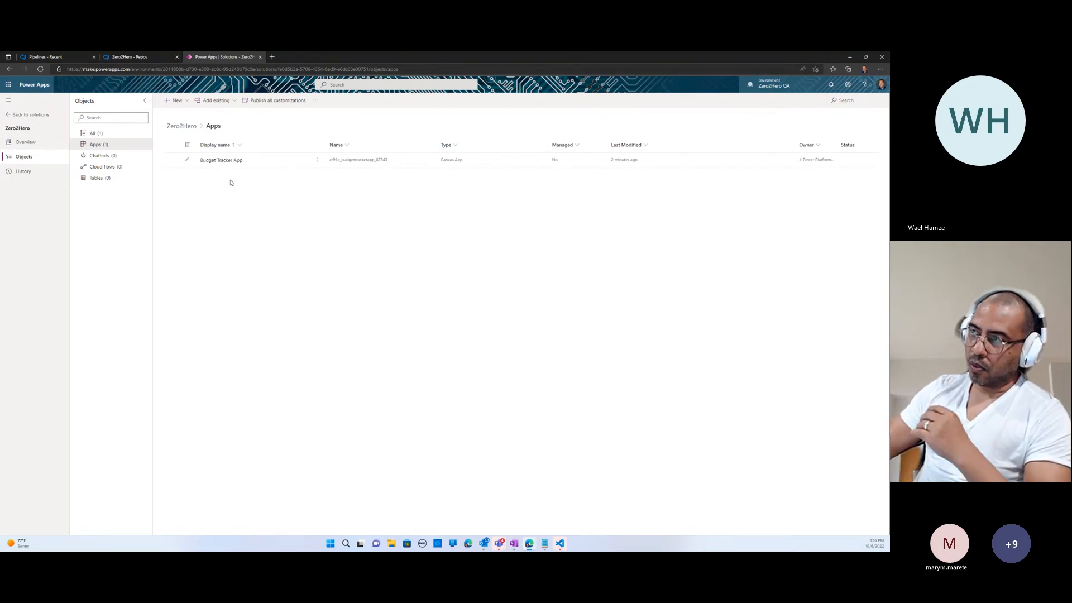
- Create a new release pipeline in the Zero2Hero Azure DevOps project using the Empty job template
left_click(128, 56)
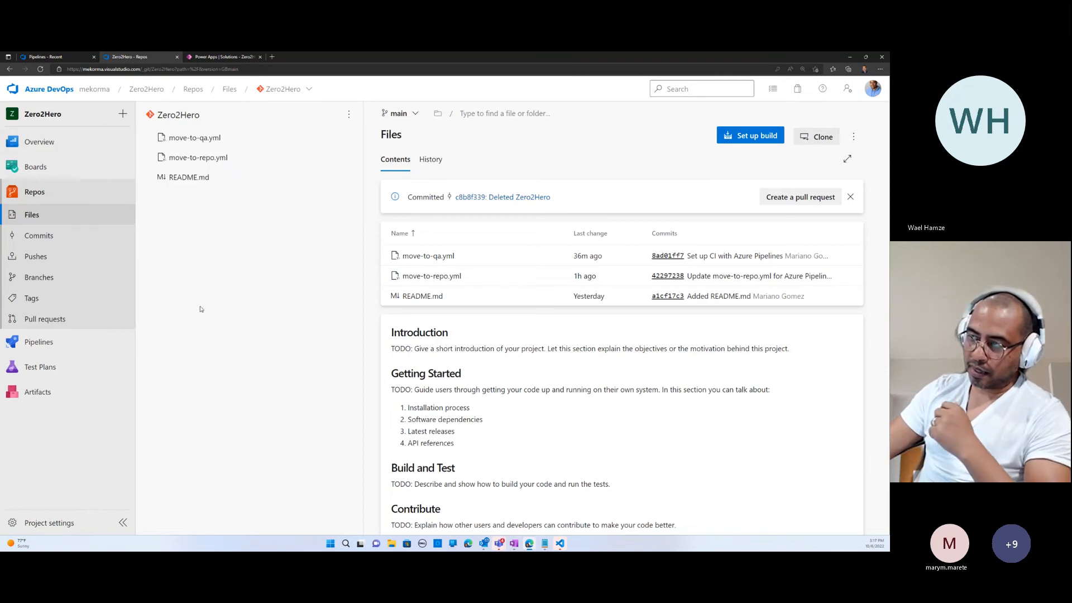
mouse_move(63, 348)
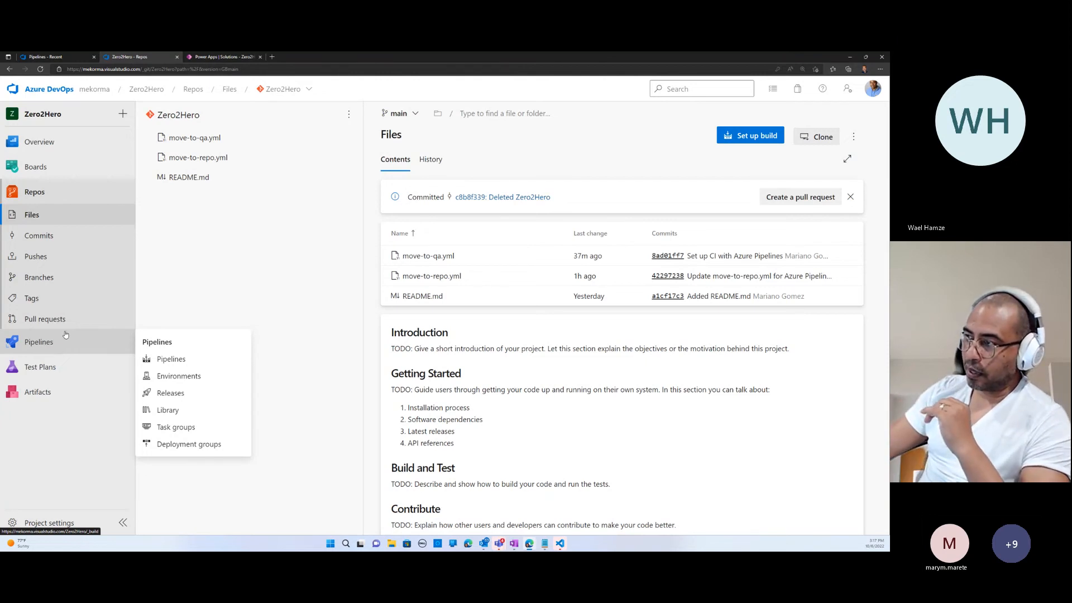
left_click(50, 346)
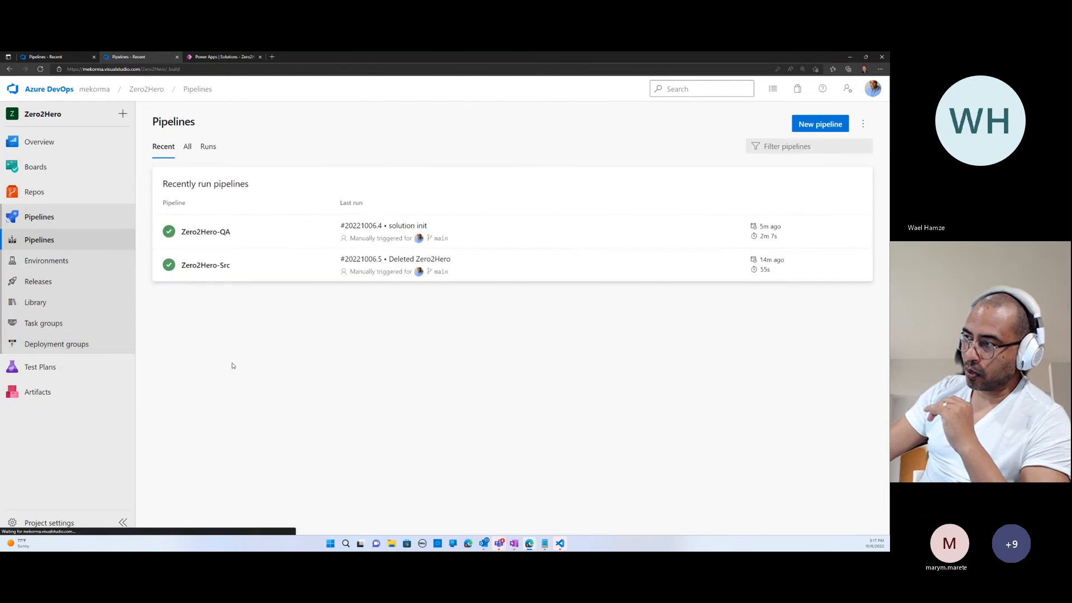
left_click(39, 282)
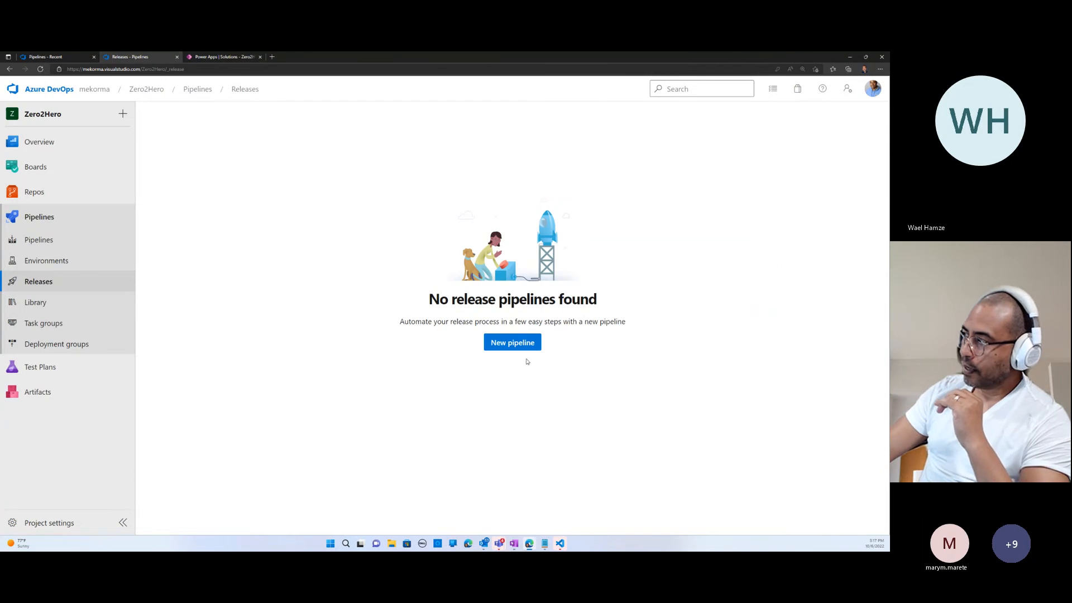
left_click(522, 342)
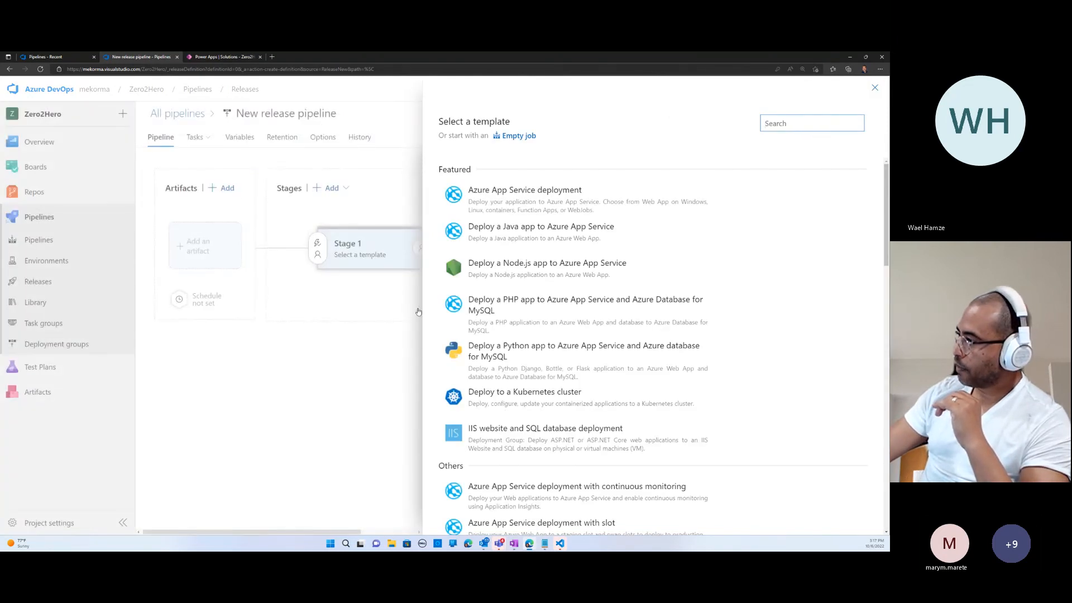
left_click_drag(886, 223, 881, 531)
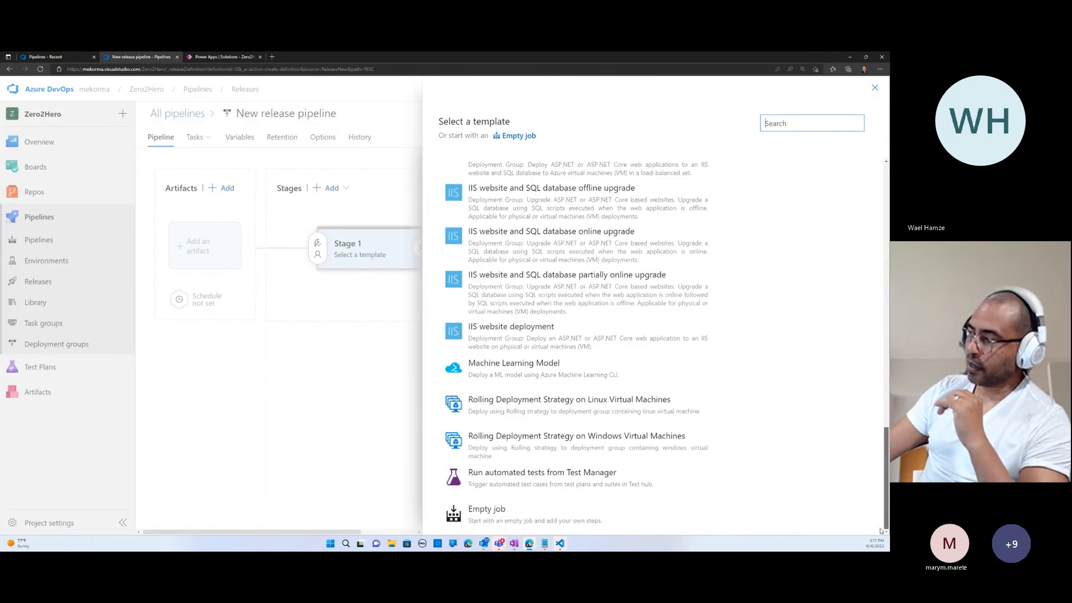
mouse_move(469, 514)
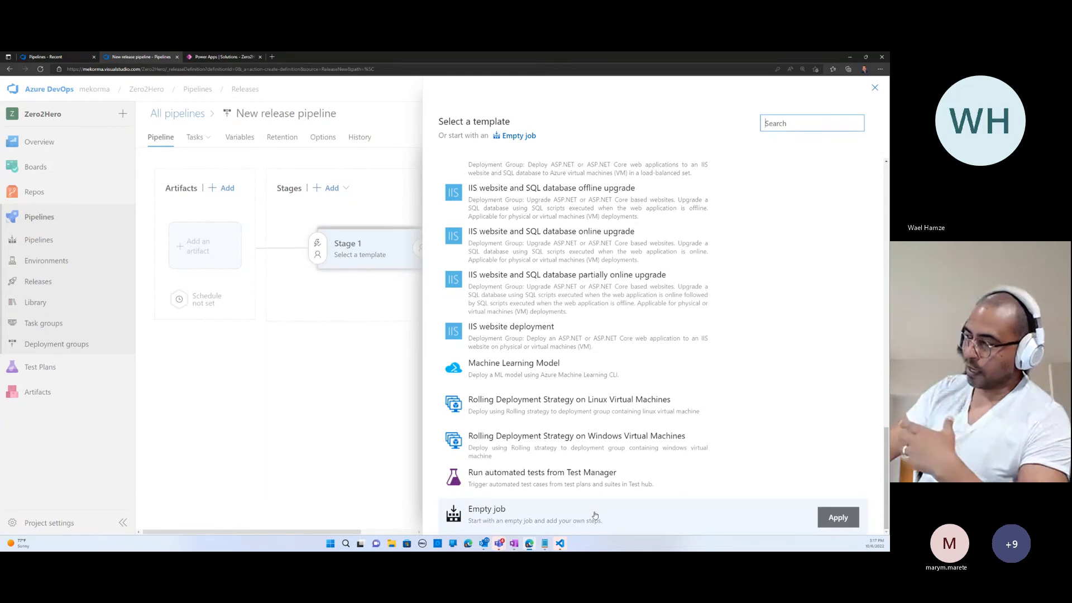
left_click(839, 518)
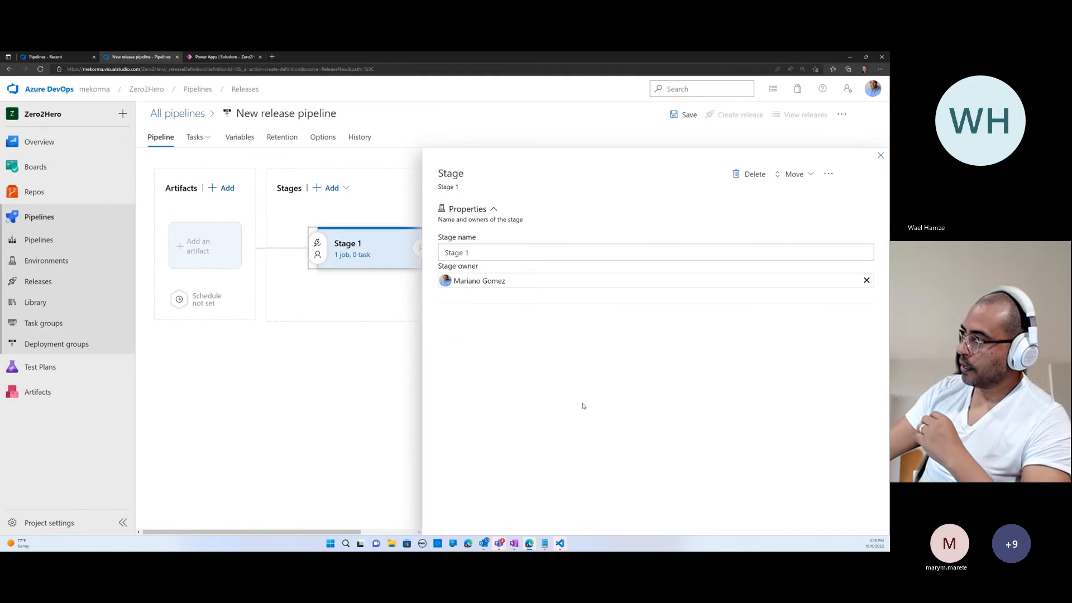
- Rename the release pipeline's first stage as Release-stage-1 and close its properties
left_click(479, 257)
left_click_drag(474, 256, 386, 268)
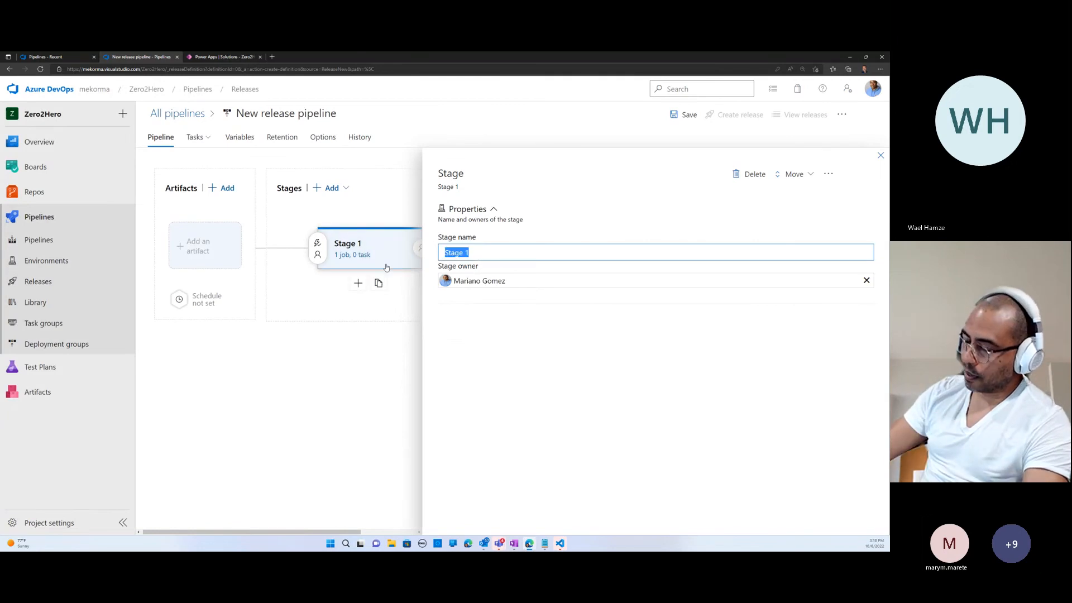
type("Re")
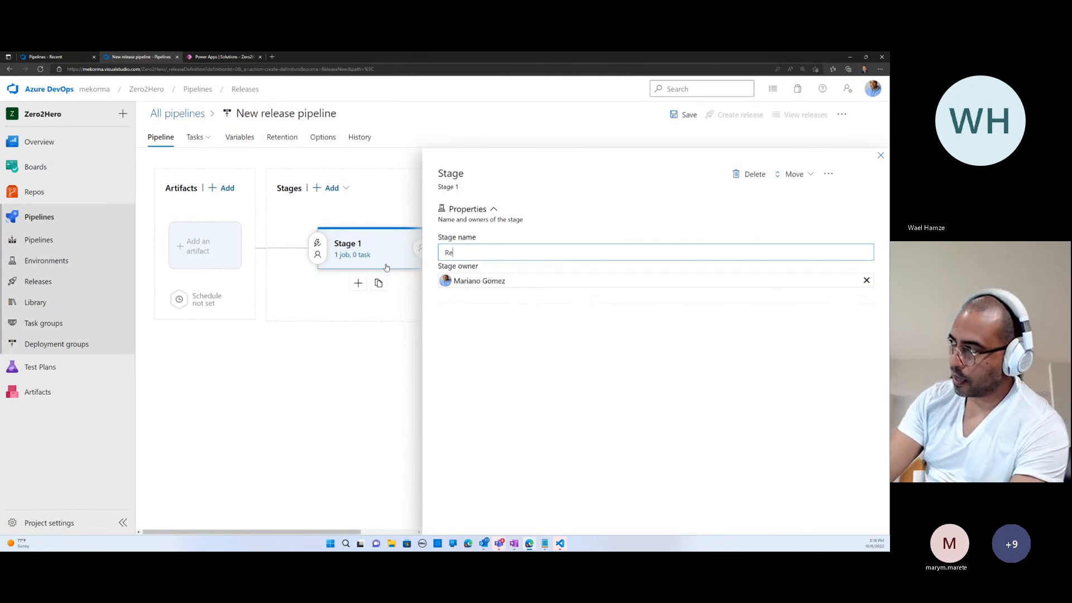
type("lease-stage")
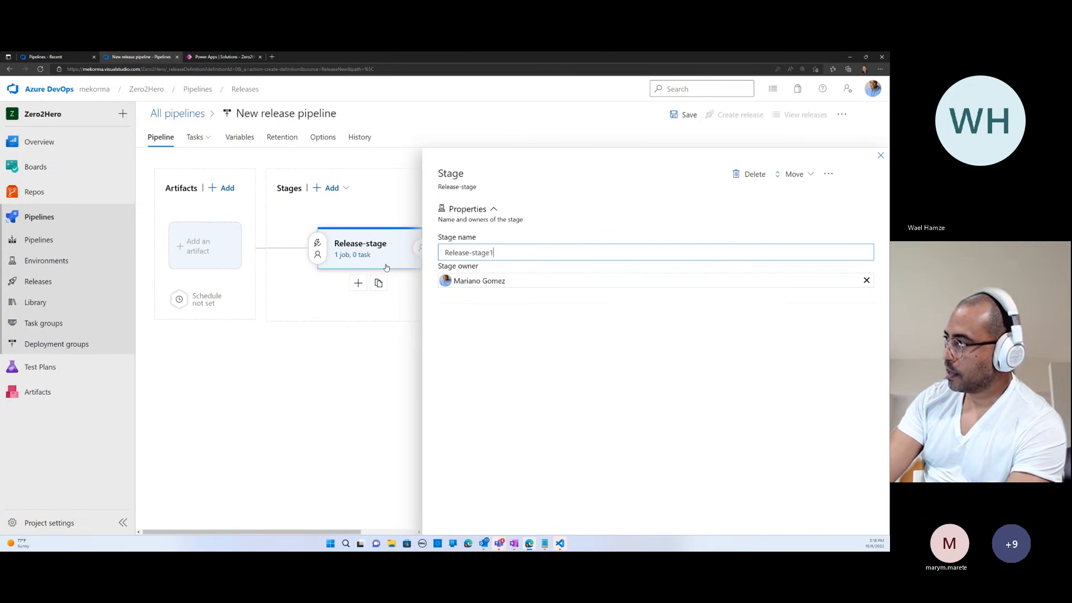
type("-1")
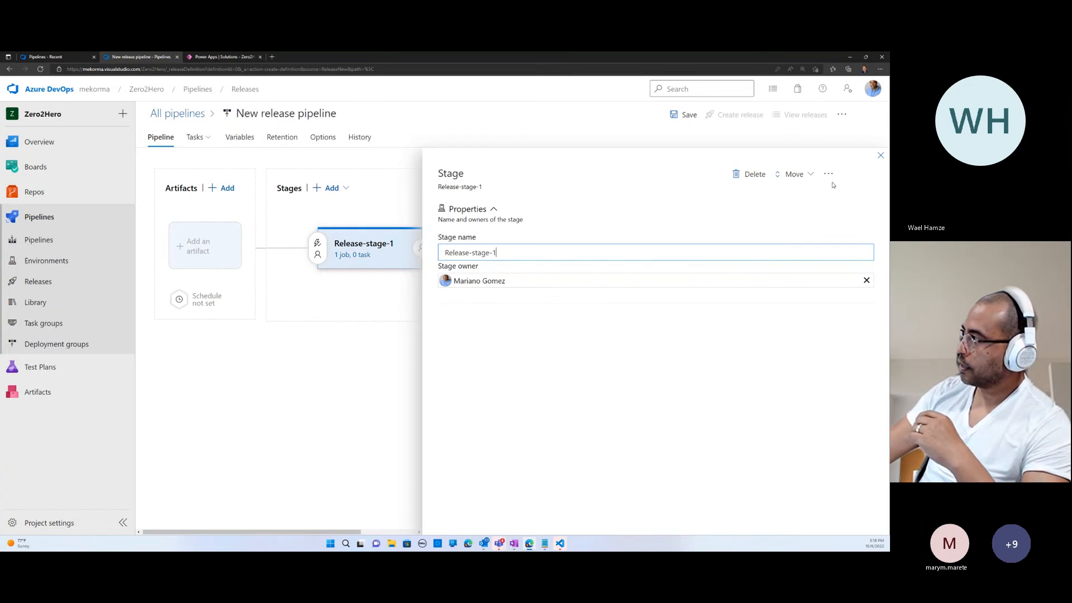
left_click(881, 155)
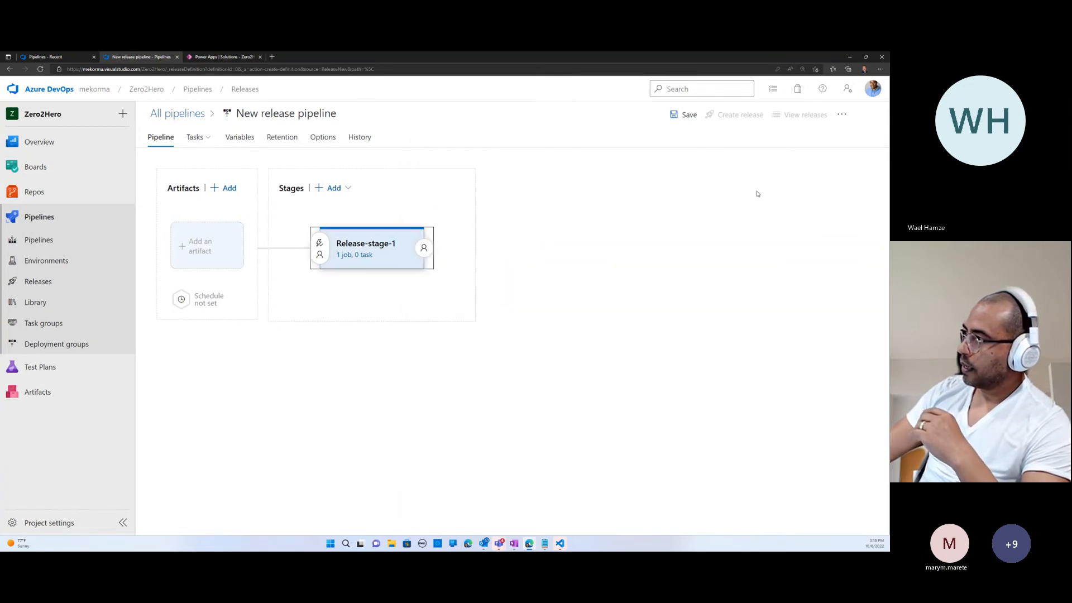
- Start adding a Build artifact to the release pipeline, choose Zero2Hero as the project, and list its source build pipelines
left_click(210, 247)
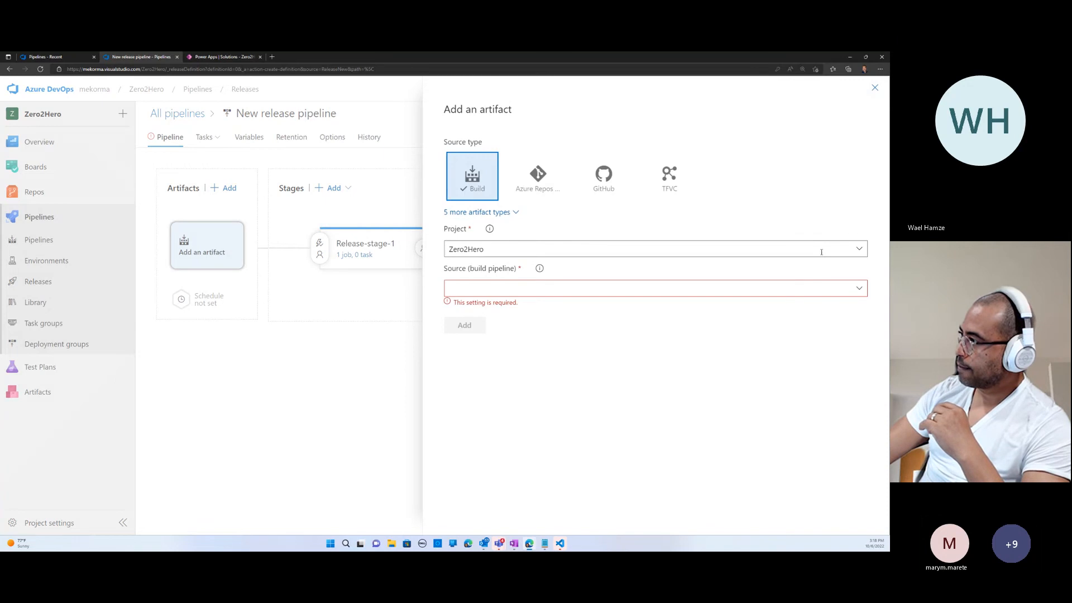
left_click(858, 248)
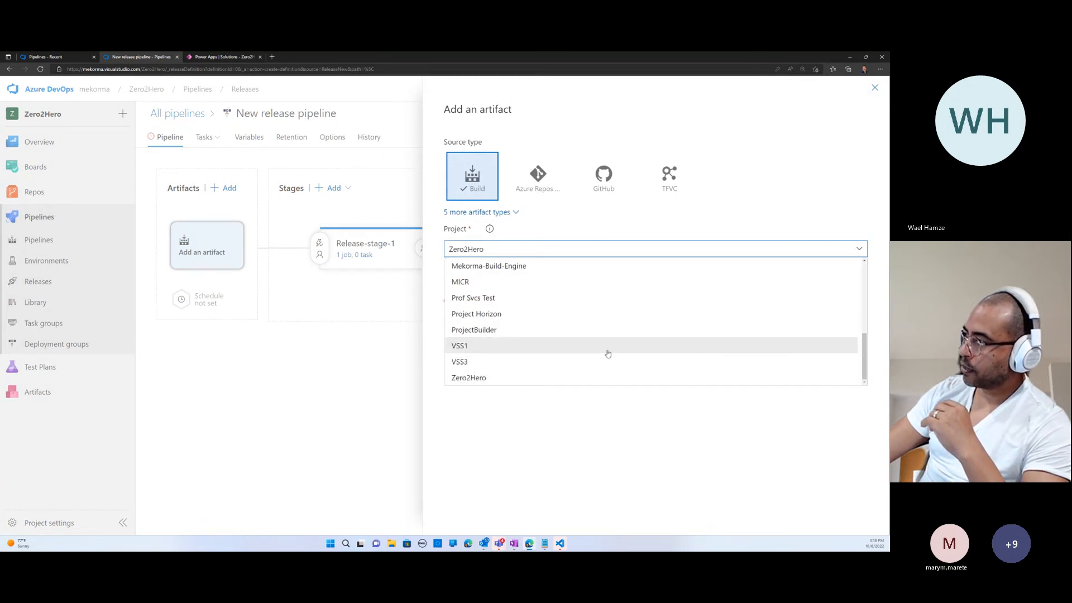
left_click(493, 385)
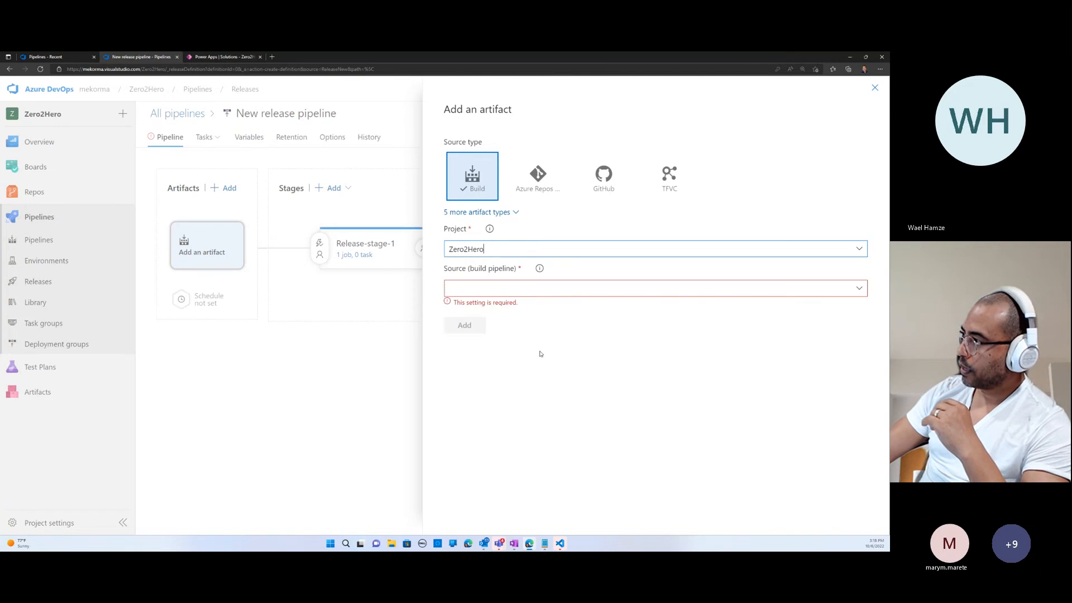
left_click(837, 286)
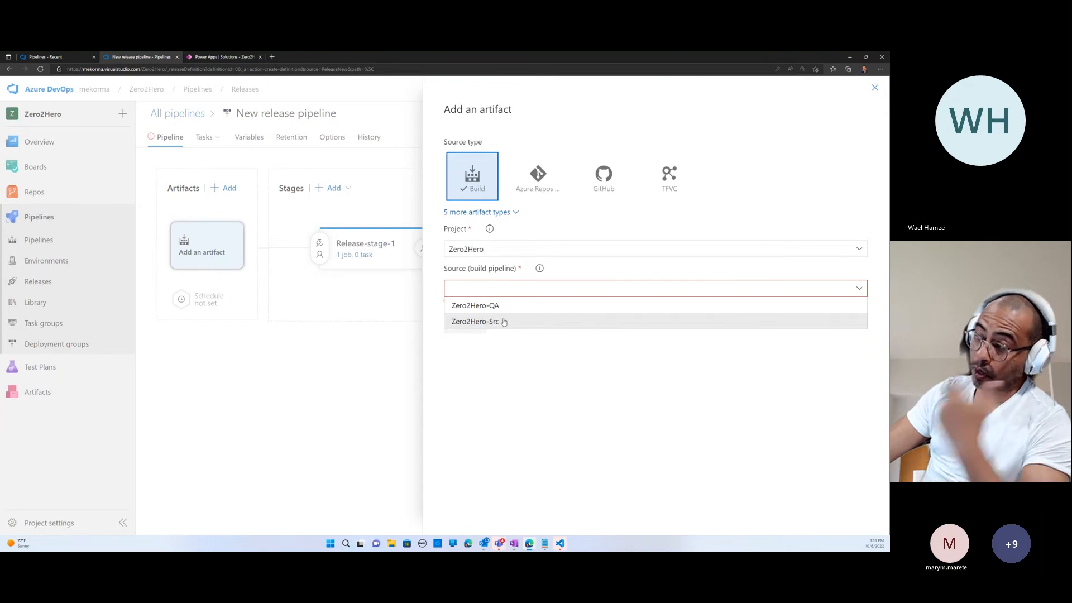
- Open the Power Platform admin center in a new browser tab and show its environments
left_click(215, 57)
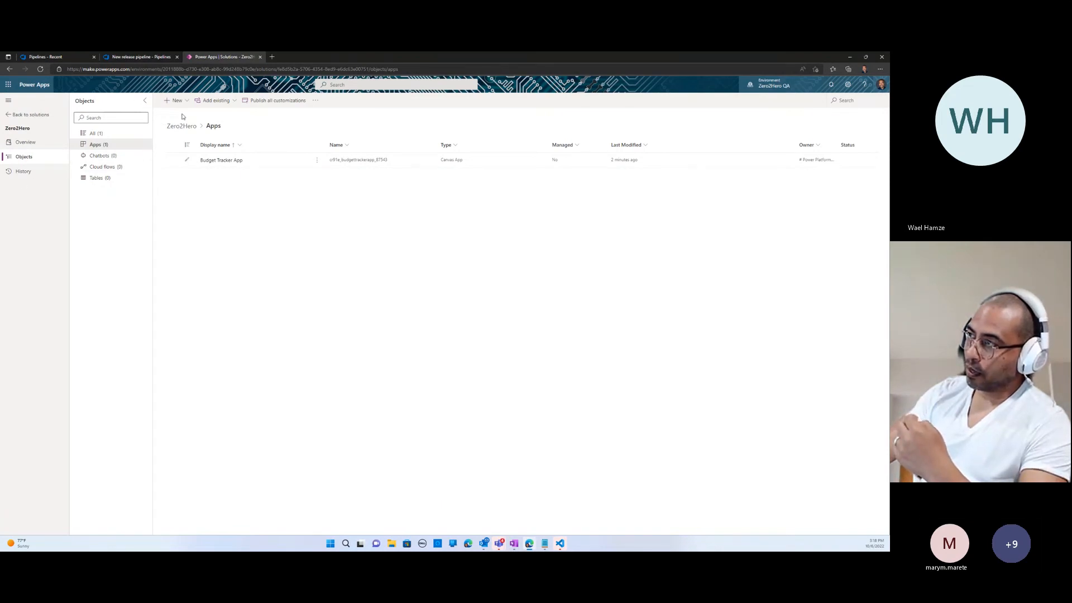
left_click(272, 56)
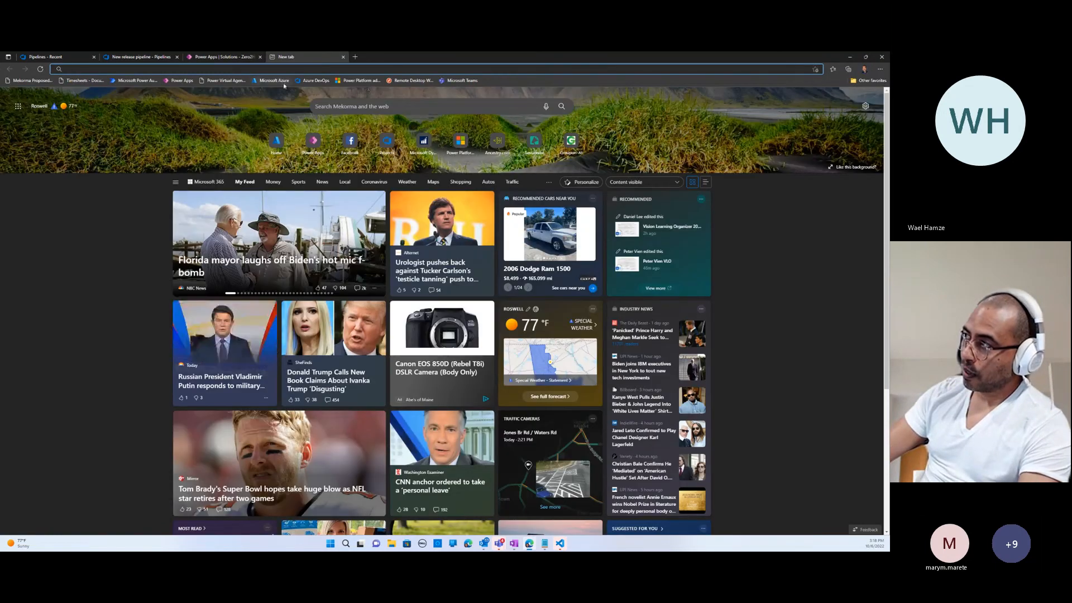
type("amin")
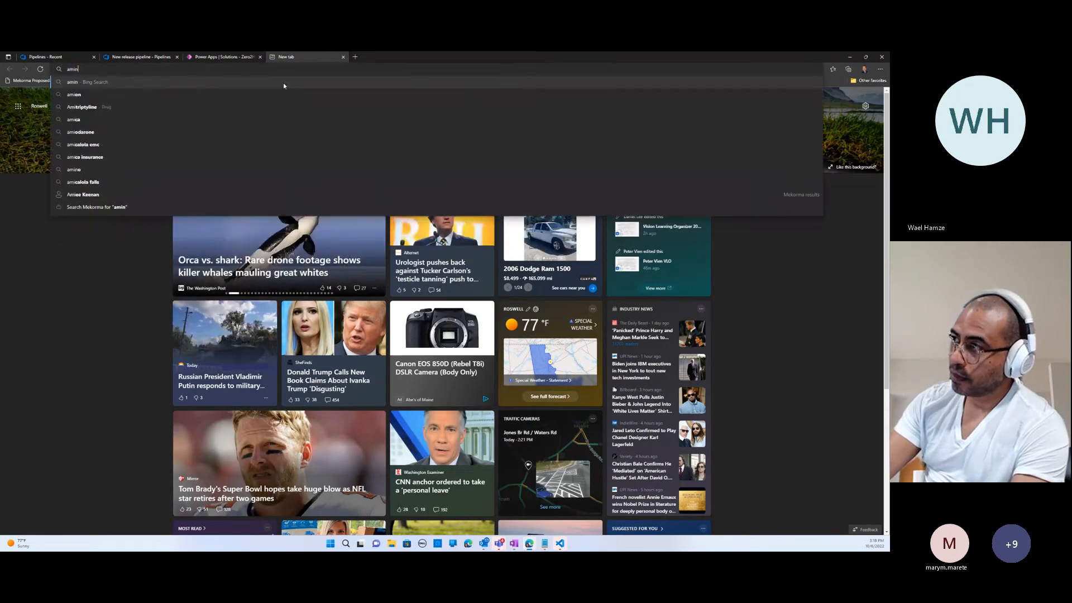
key("BackSpace")
key("BackSpace")
key("BackSpace")
type("d")
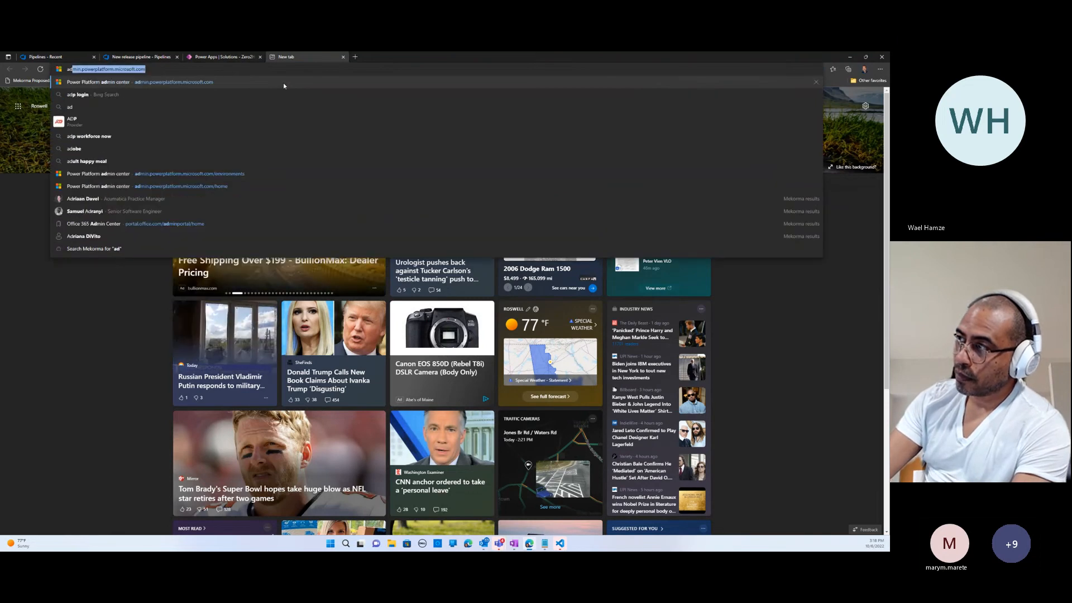
left_click(283, 83)
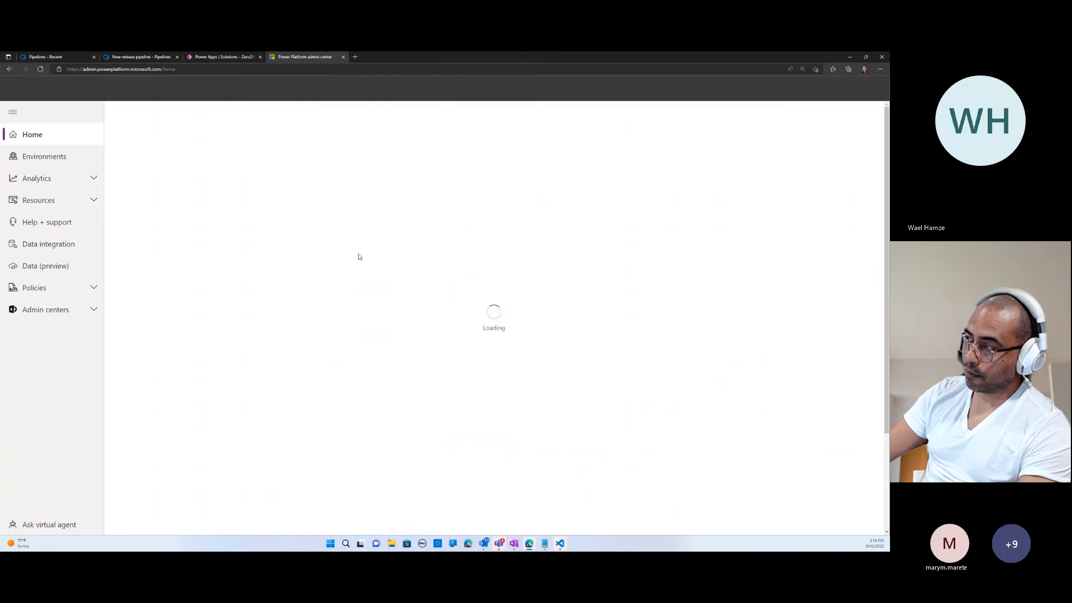
left_click(27, 161)
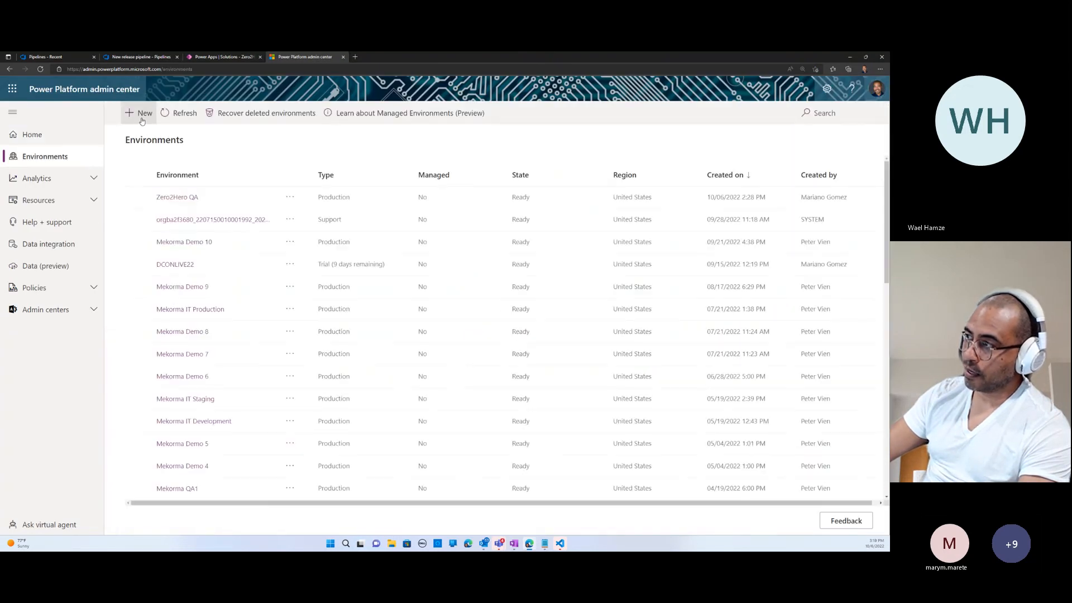
- Start a new Power Platform environment and name it Zero2Hero-prd
left_click(142, 118)
left_click(774, 158)
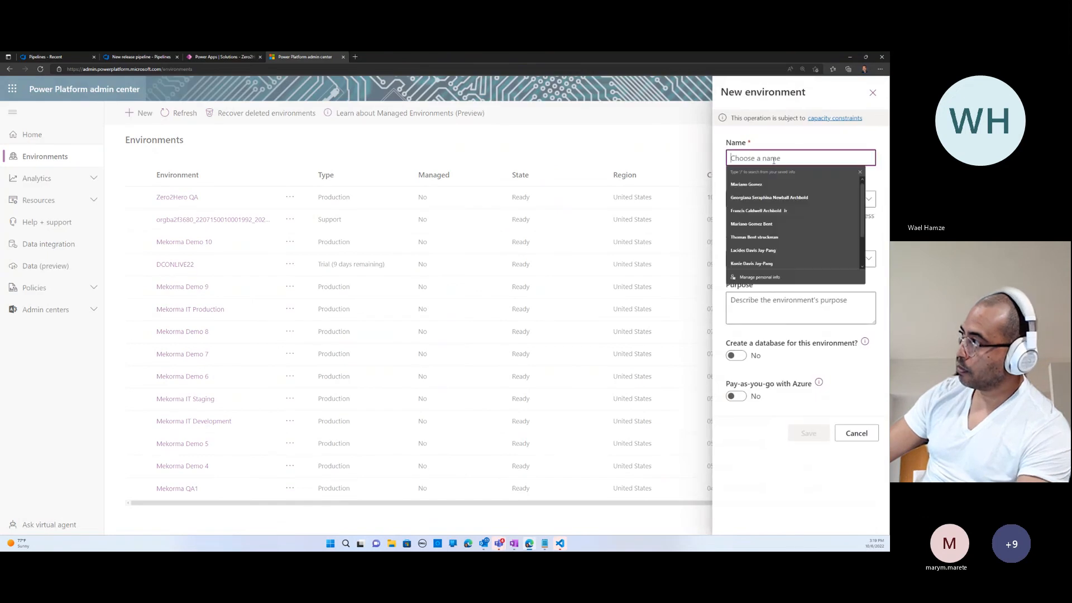
type("Zer")
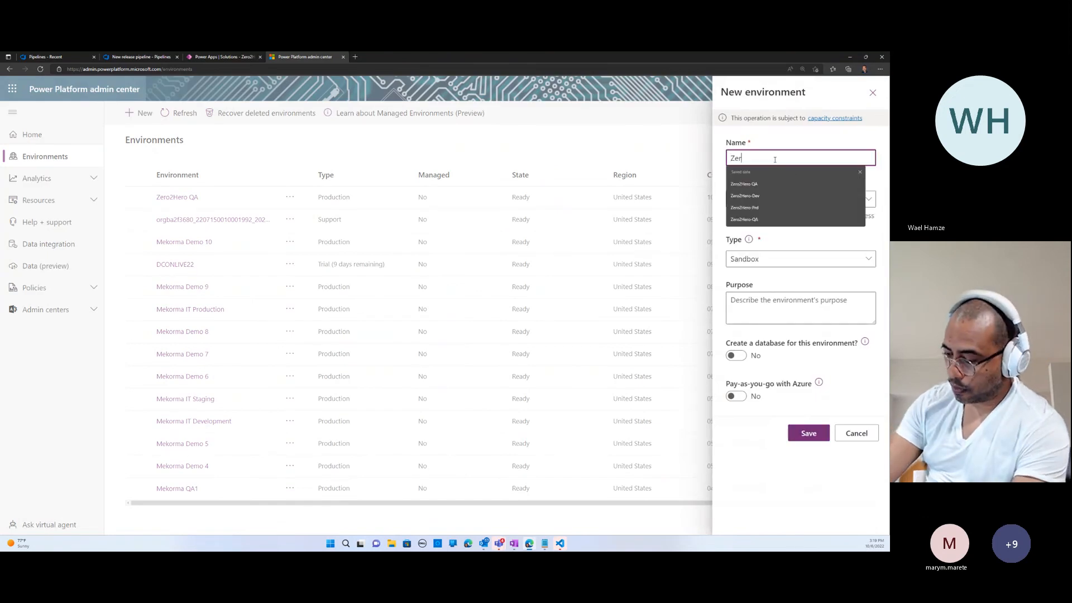
type("o2")
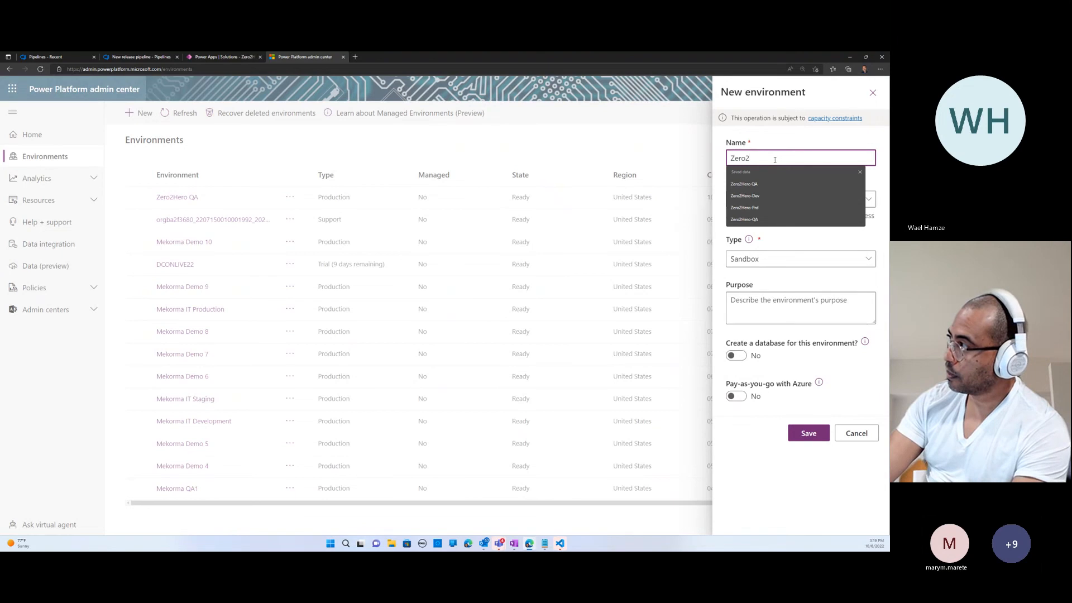
type("Her")
key("BackSpace")
key("BackSpace")
key("BackSpace")
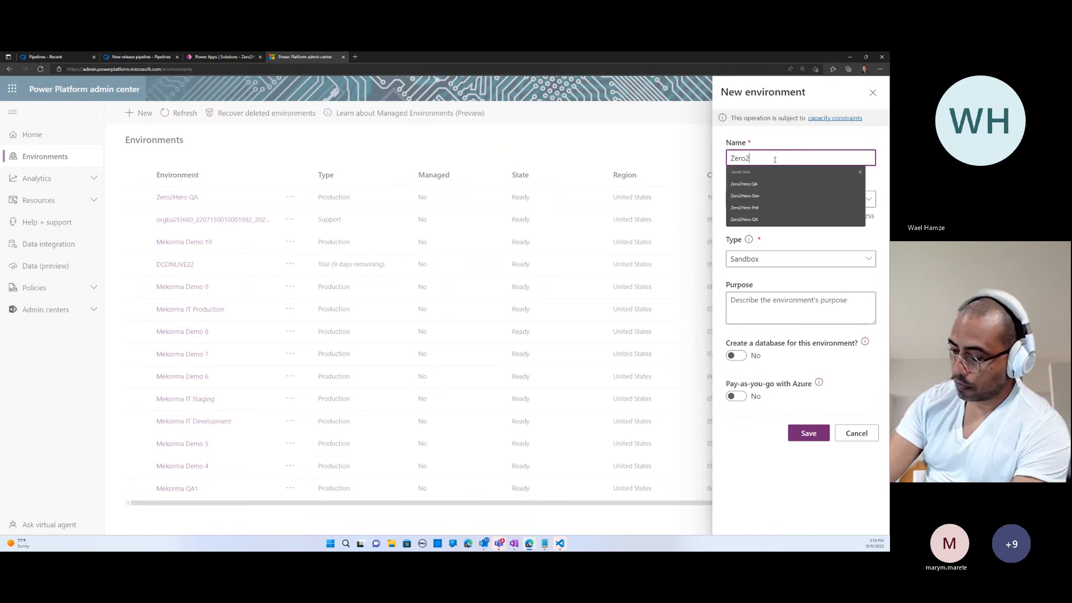
type("Hero")
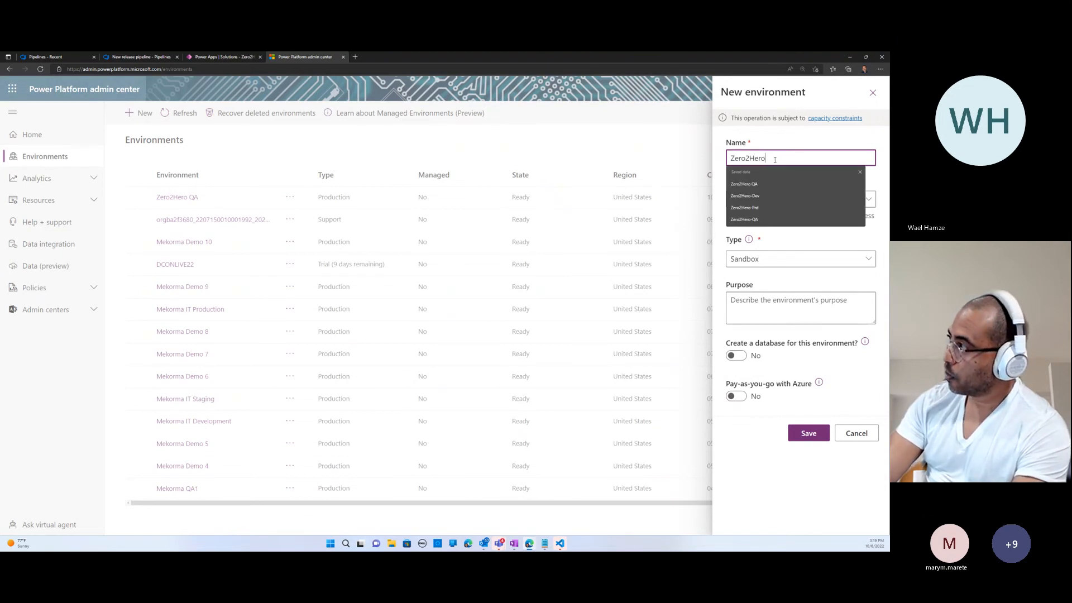
type("-prd")
key("Tab")
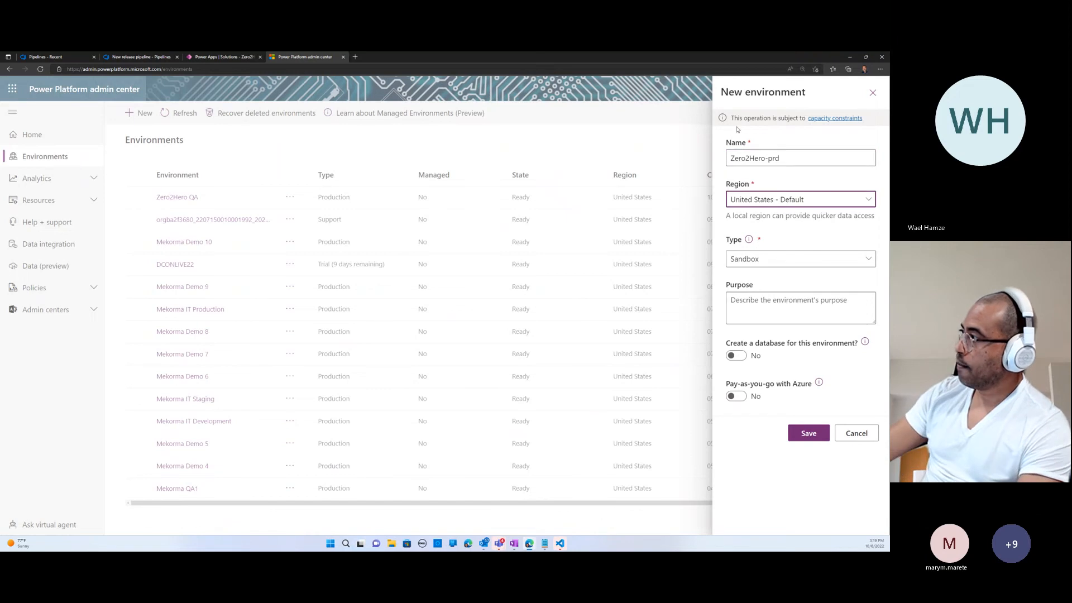
- Set the new environment's type to Production, include a database with the default language and currency, and save it
left_click(778, 261)
left_click(756, 314)
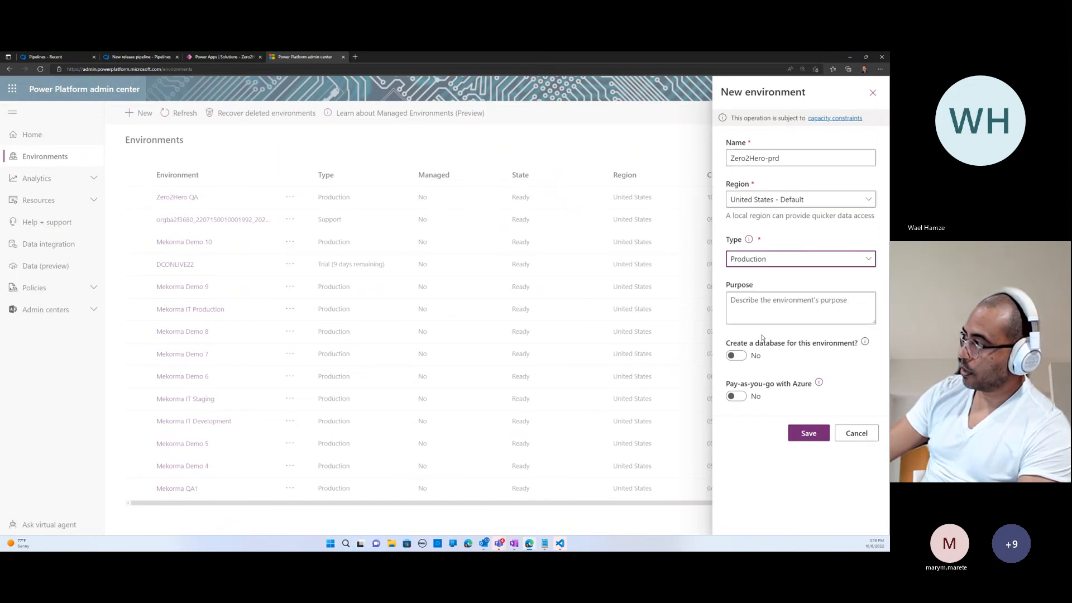
left_click(743, 357)
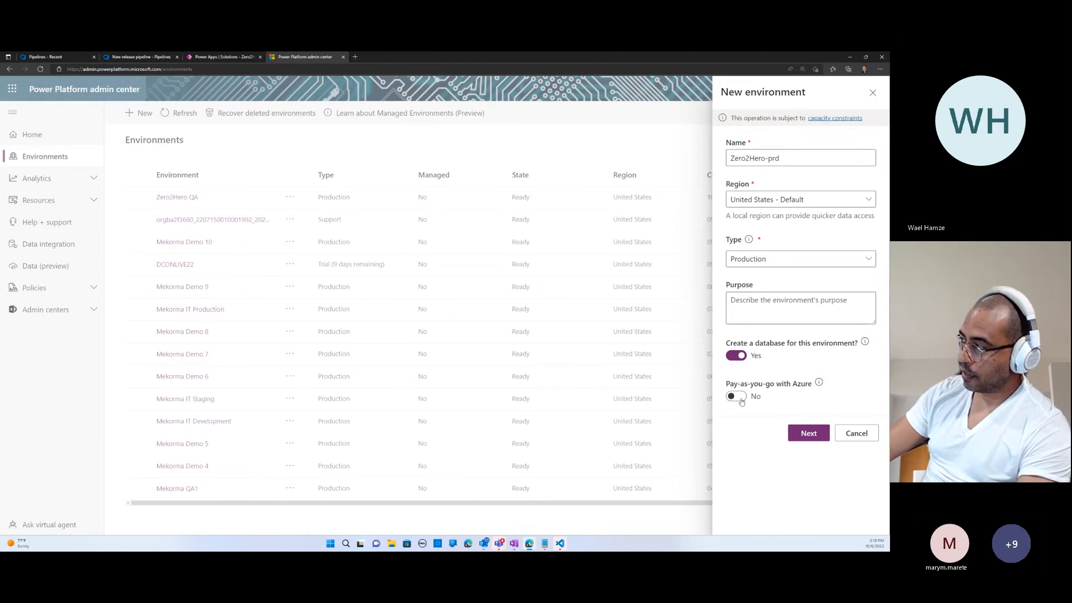
left_click(818, 436)
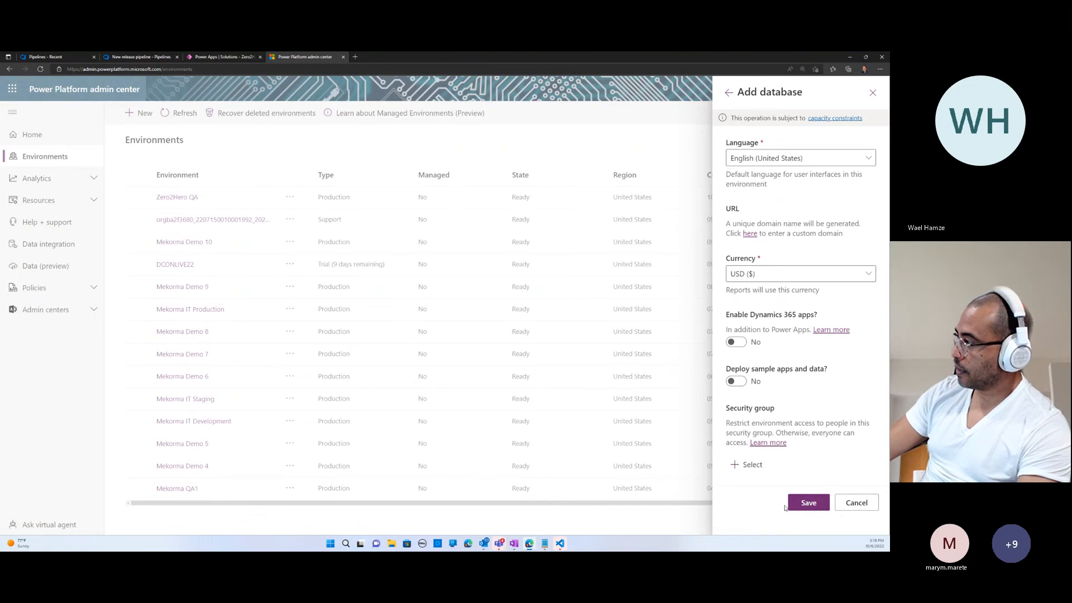
left_click(810, 504)
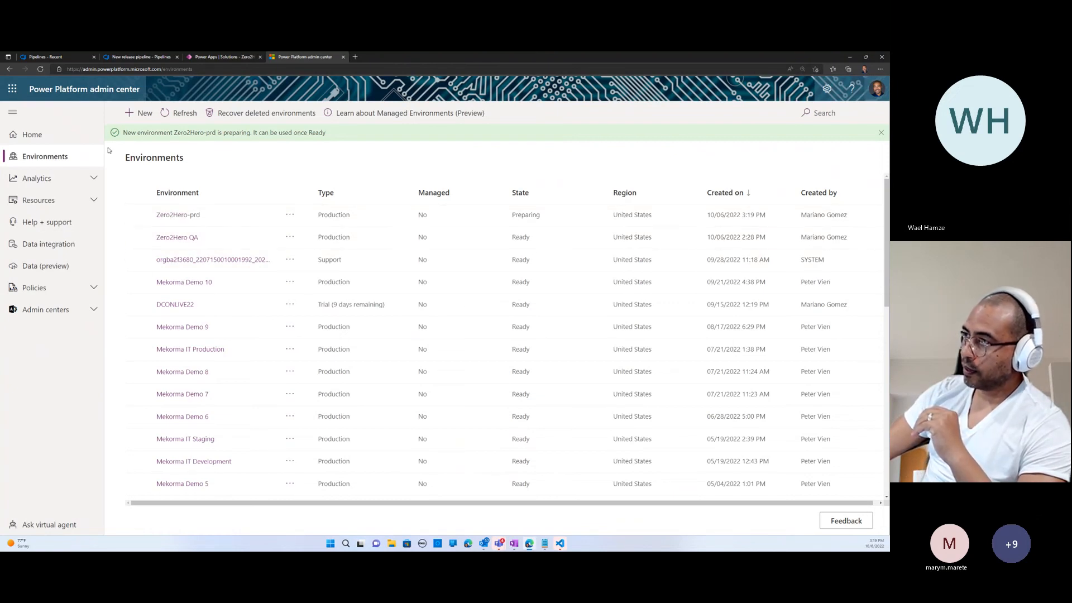
- Refresh the environments list and open the application users settings of the Zero2Hero-prd environment
left_click(41, 70)
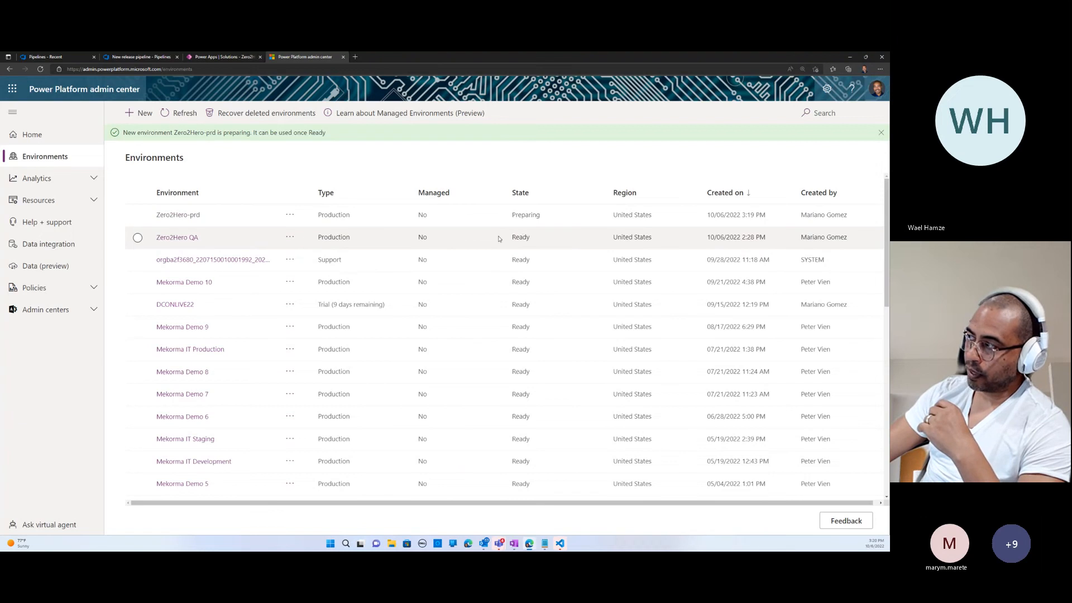
left_click(164, 115)
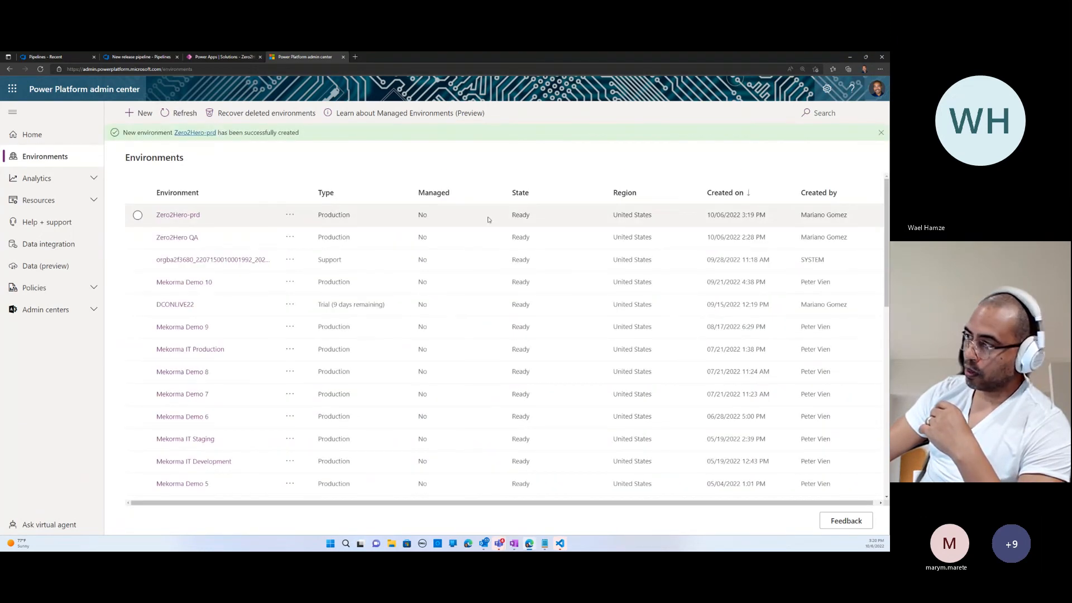
left_click(185, 218)
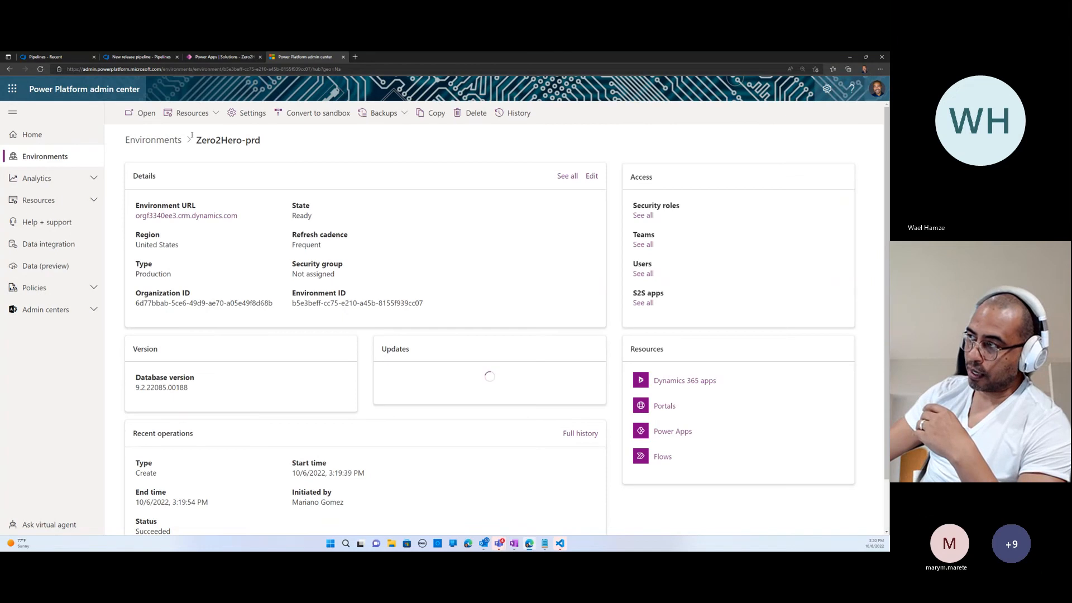
left_click(248, 118)
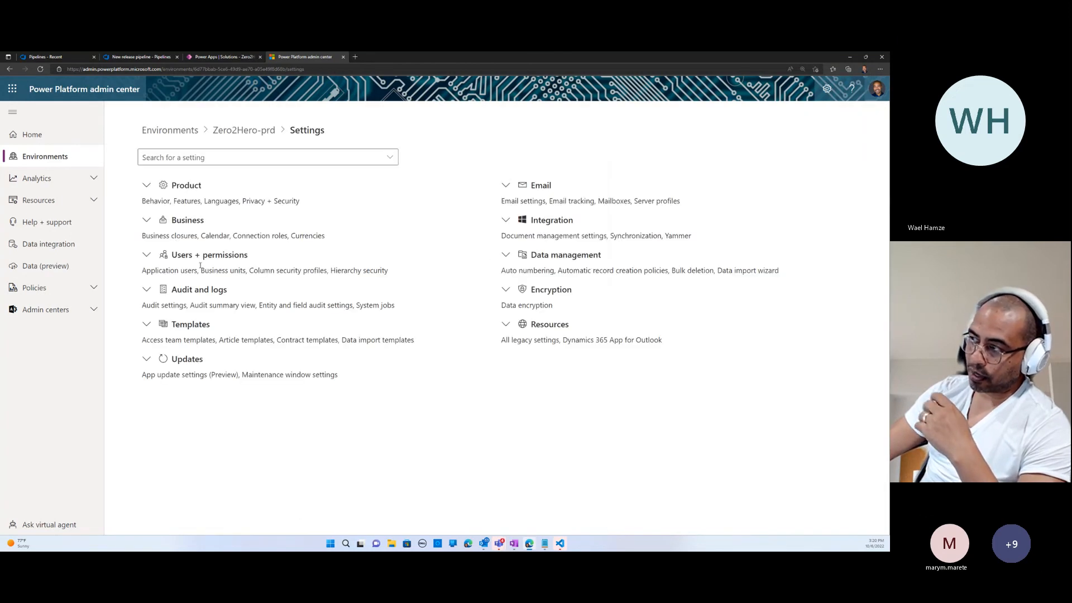
left_click(176, 258)
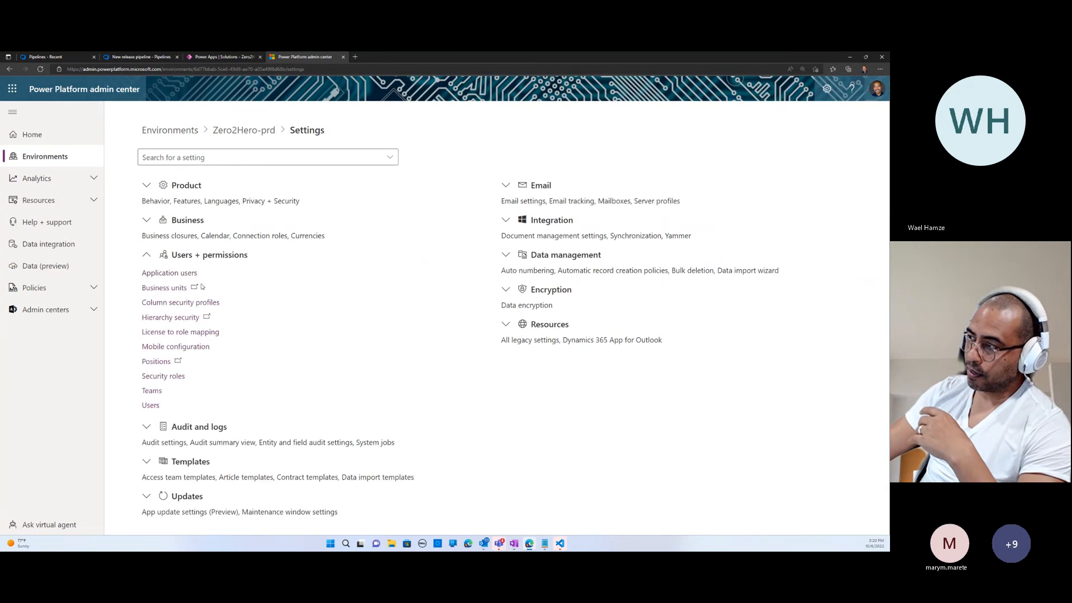
left_click(169, 273)
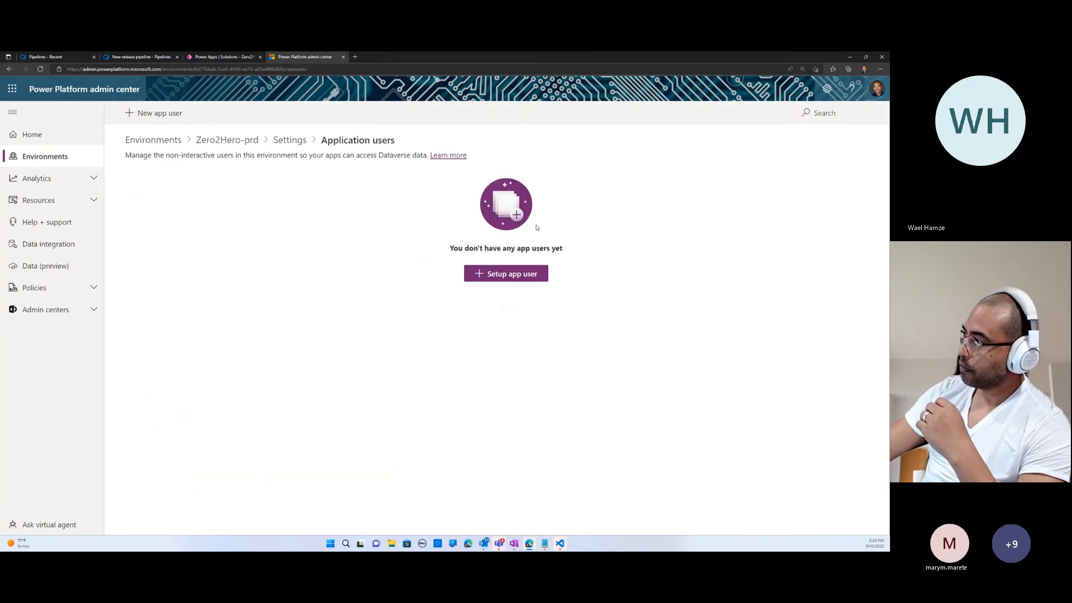
- Create an app user in Zero2Hero-prd from the Power Platform Registration app with business unit orgf3340ee3
left_click(495, 276)
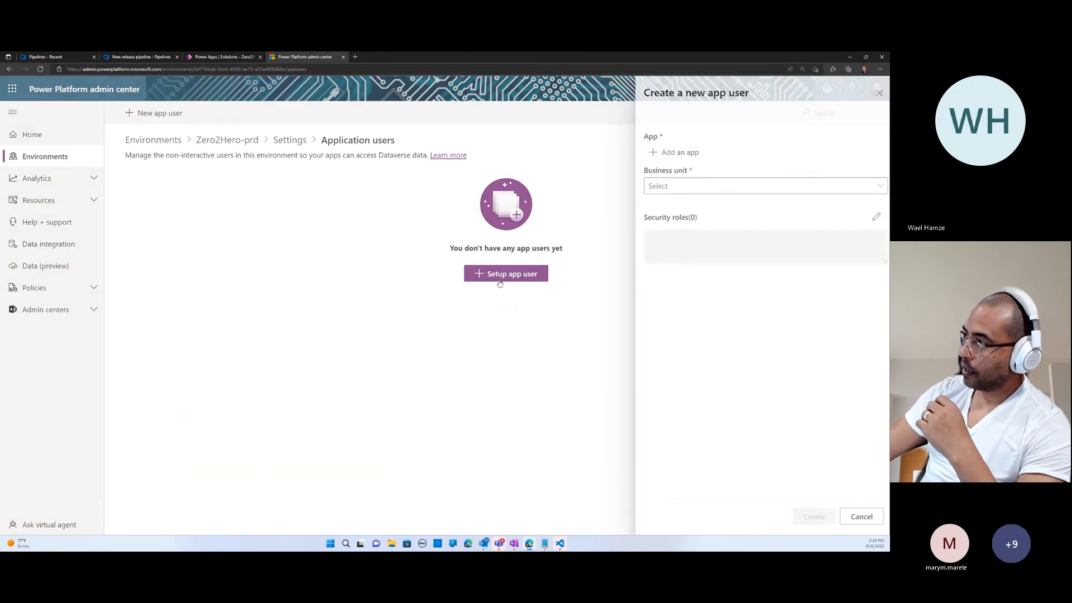
left_click(660, 152)
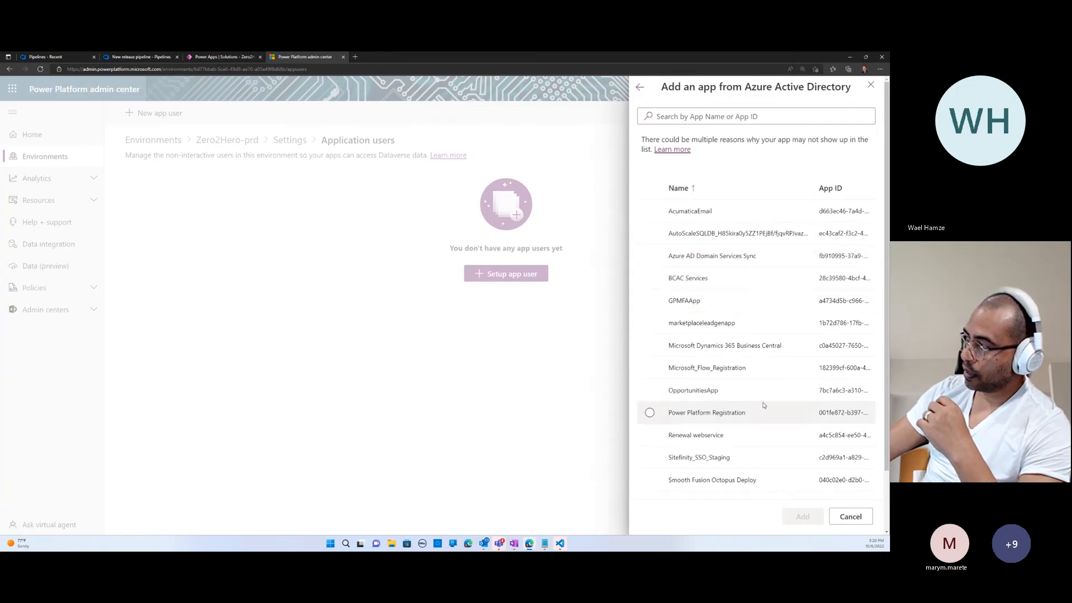
left_click(729, 416)
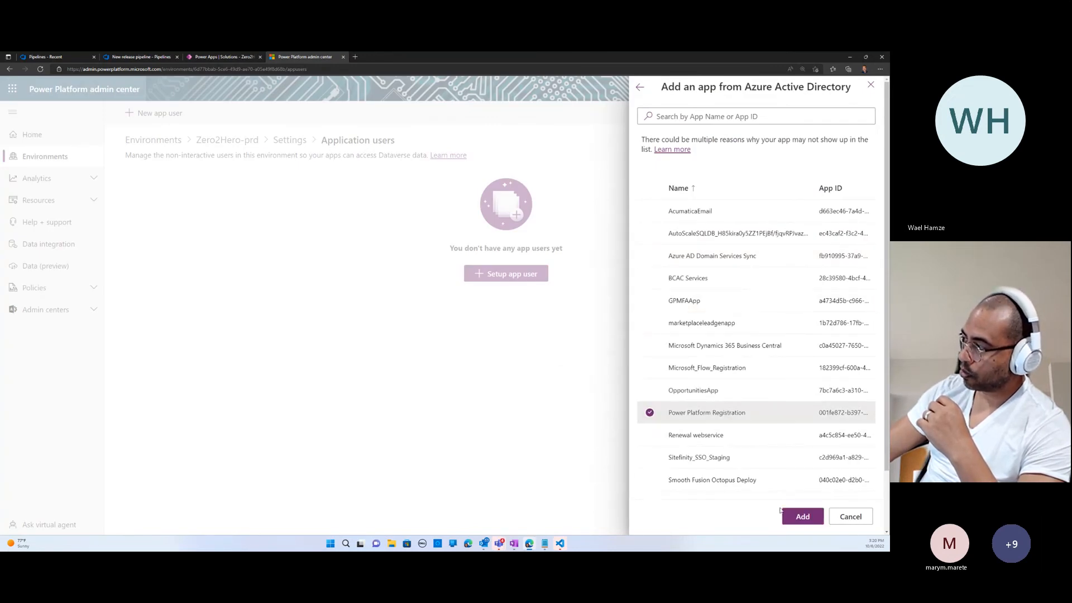
left_click(787, 515)
left_click(682, 189)
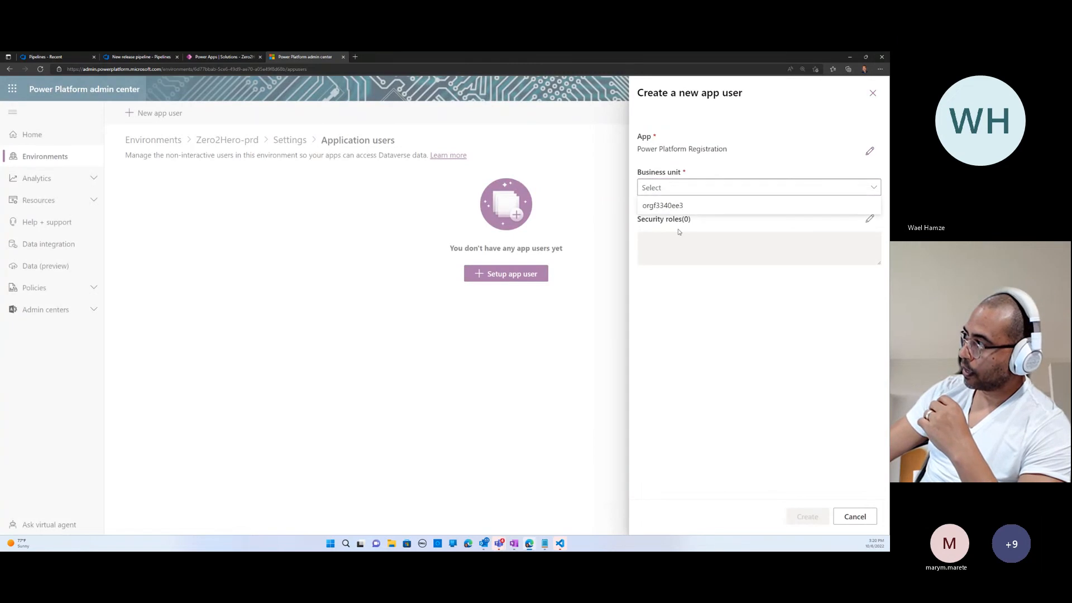
left_click(678, 208)
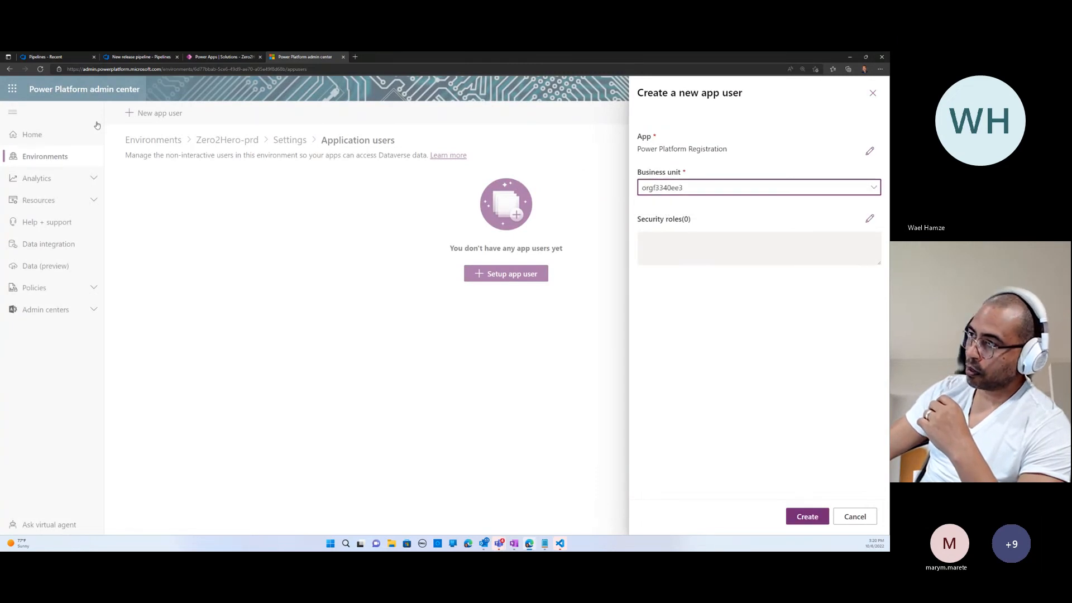
left_click(816, 518)
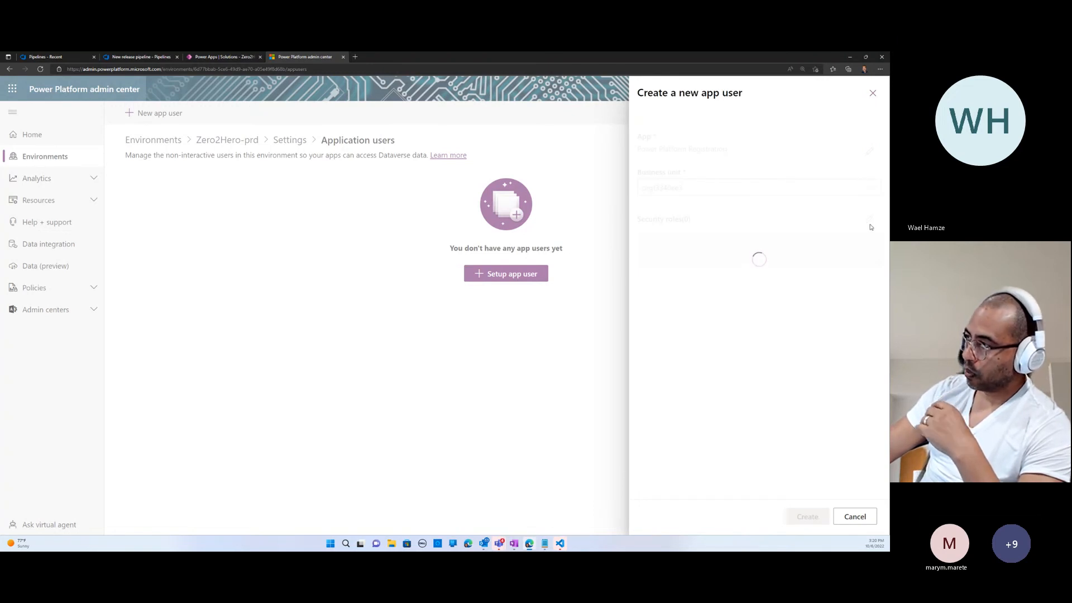
- Assign the System Administrator security role to the Power Platform Registration app user and save it
left_click(329, 223)
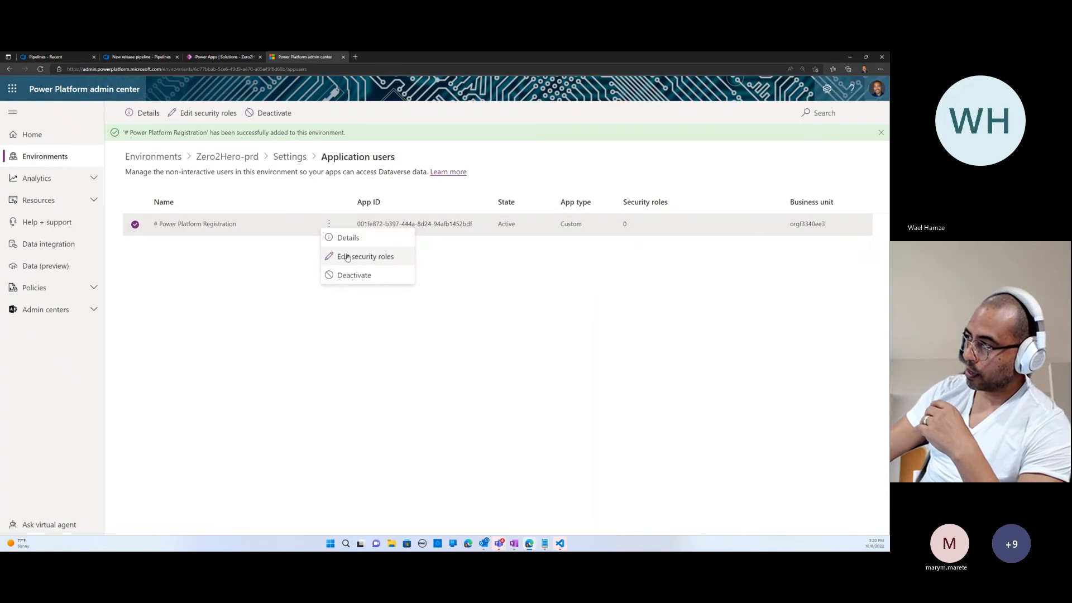
left_click(346, 257)
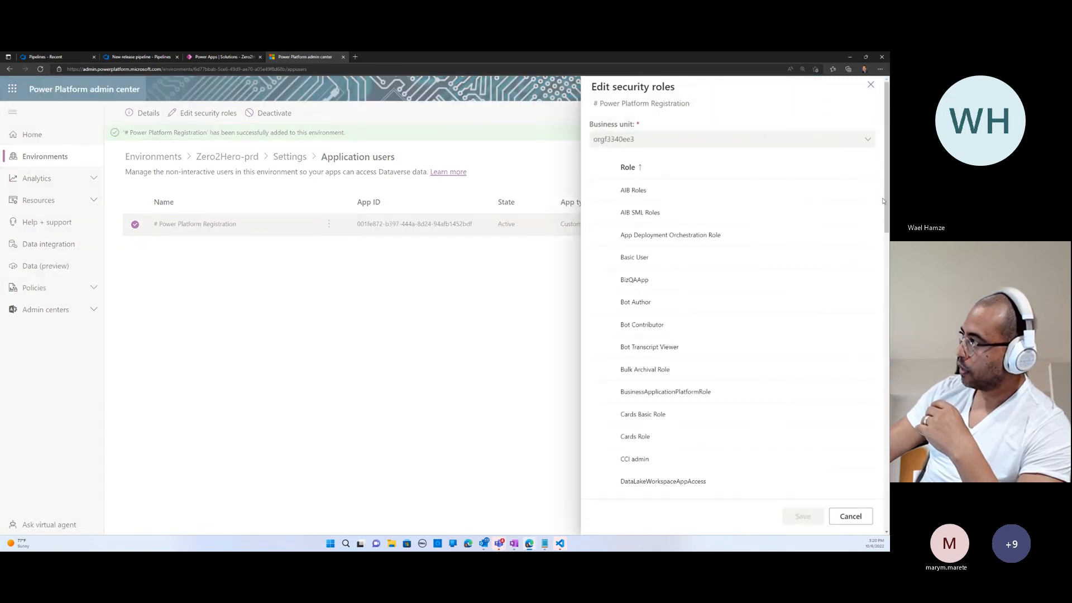
left_click_drag(883, 201, 888, 494)
left_click(601, 428)
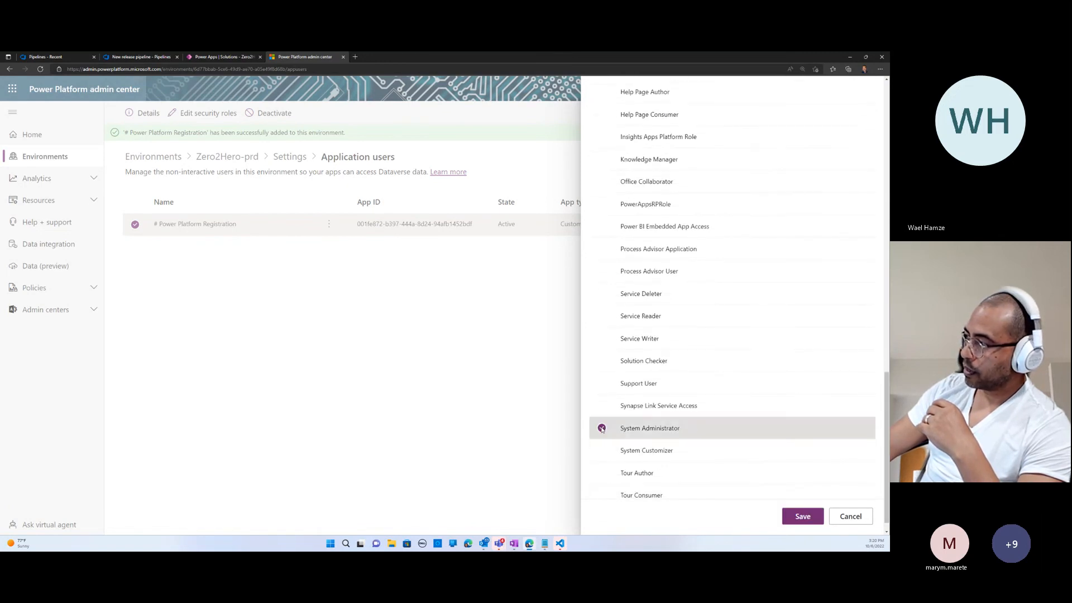
left_click(792, 517)
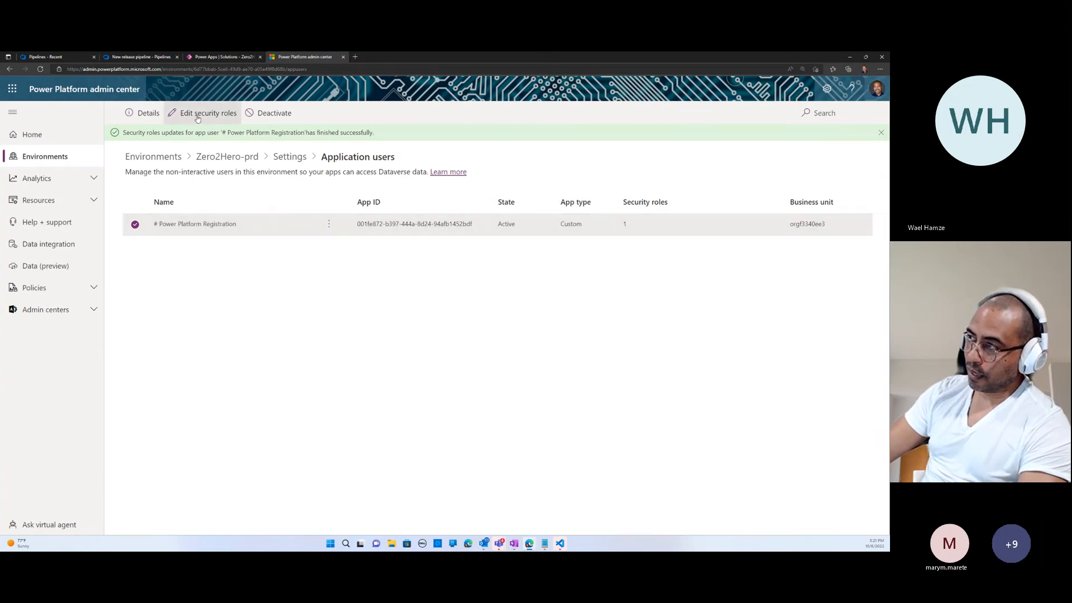
- Return to the new release pipeline in Azure DevOps and dismiss the artifact form without adding an artifact
left_click(46, 58)
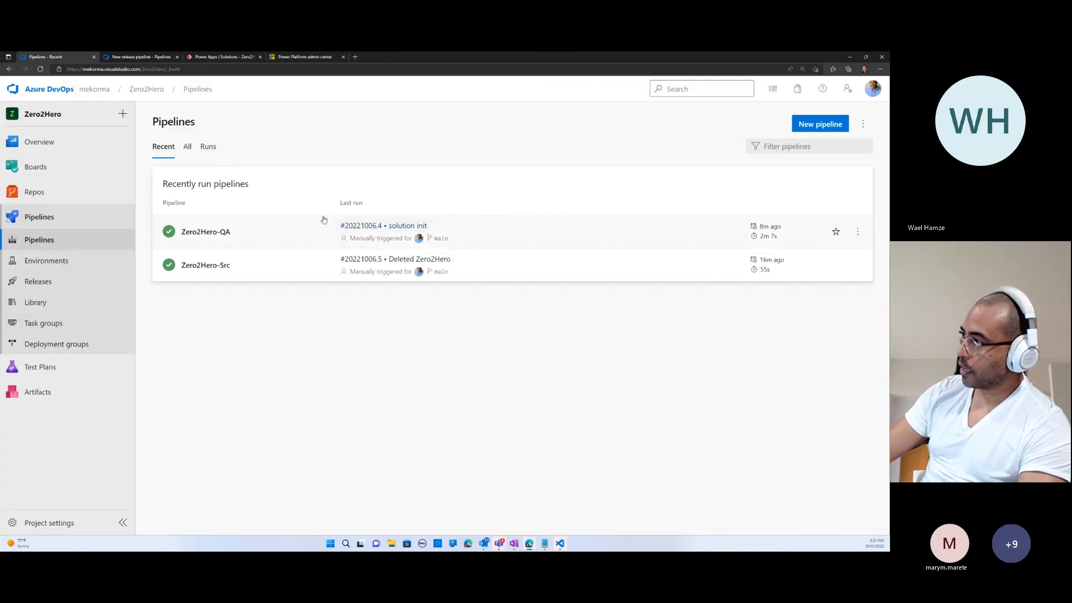
left_click(140, 58)
left_click(851, 288)
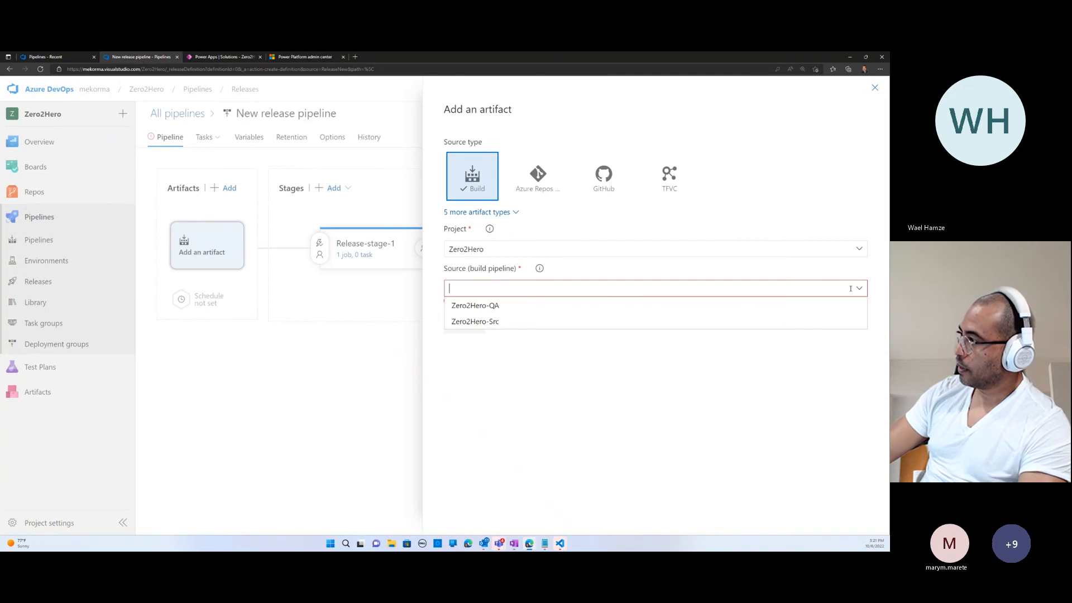
left_click(875, 87)
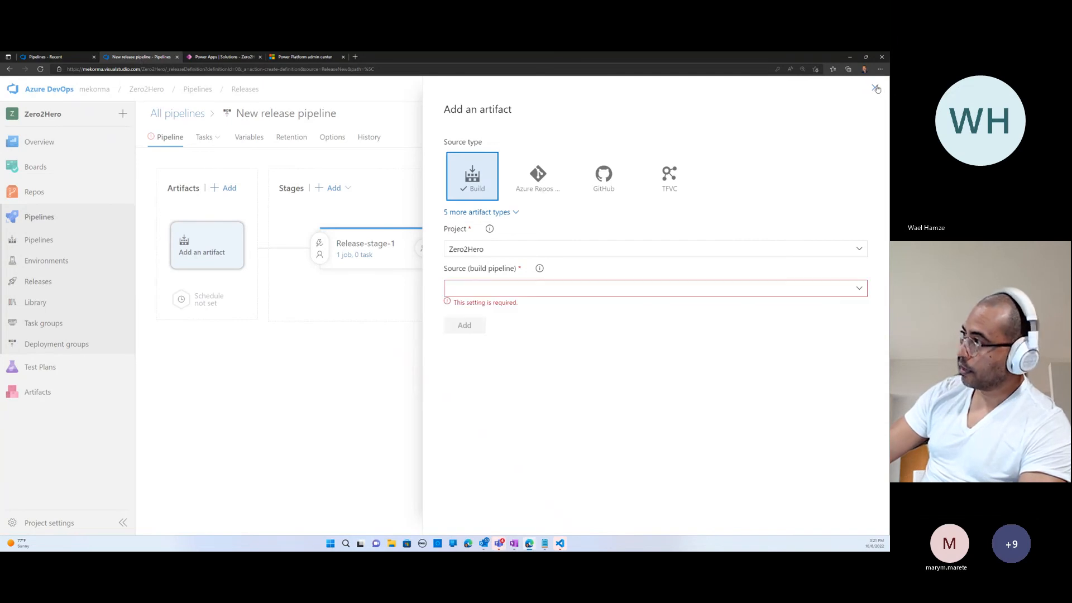
left_click(875, 88)
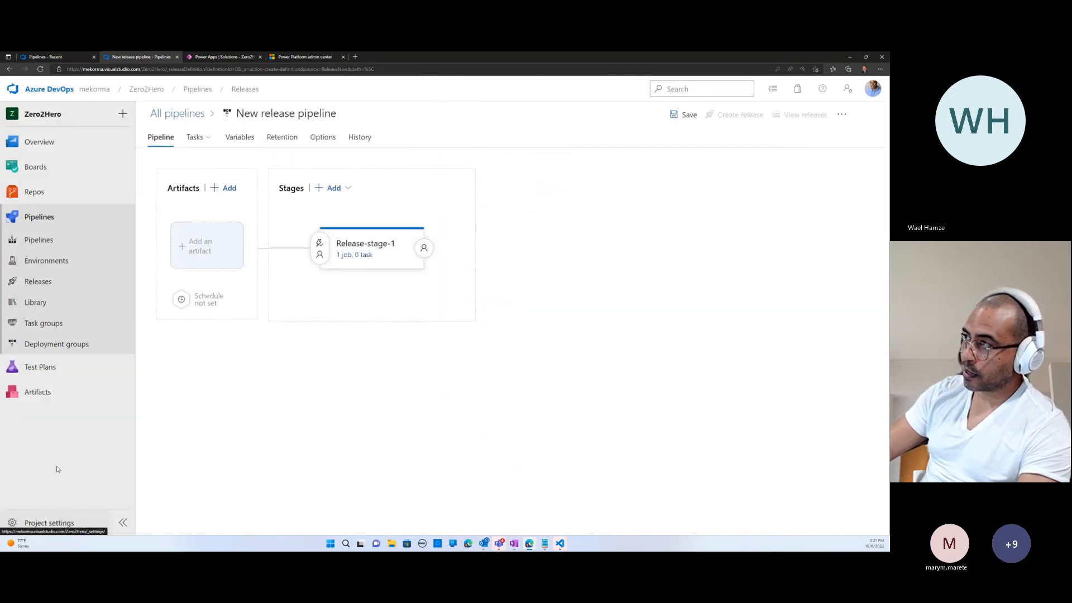
- Open the Zero2Hero project settings in a separate browser tab and show the service connections
right_click(45, 520)
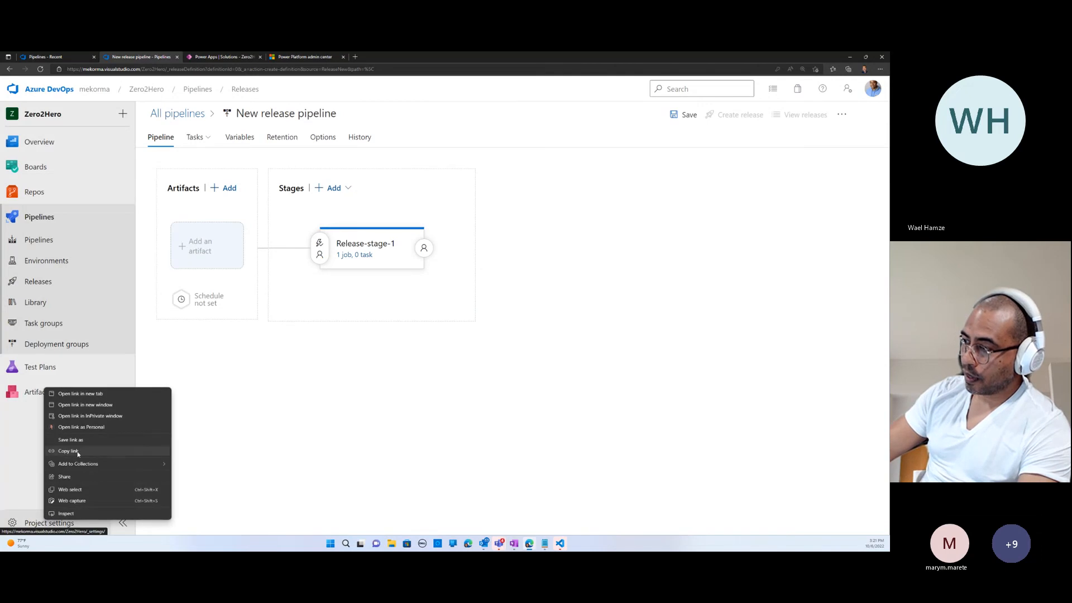
left_click(83, 394)
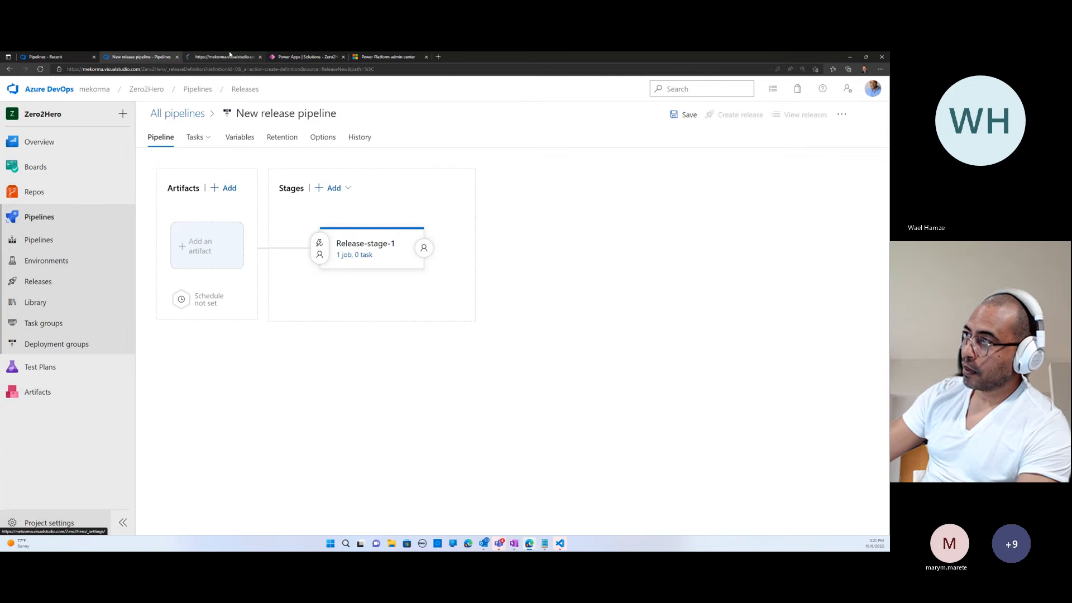
key("ctrl+Tab")
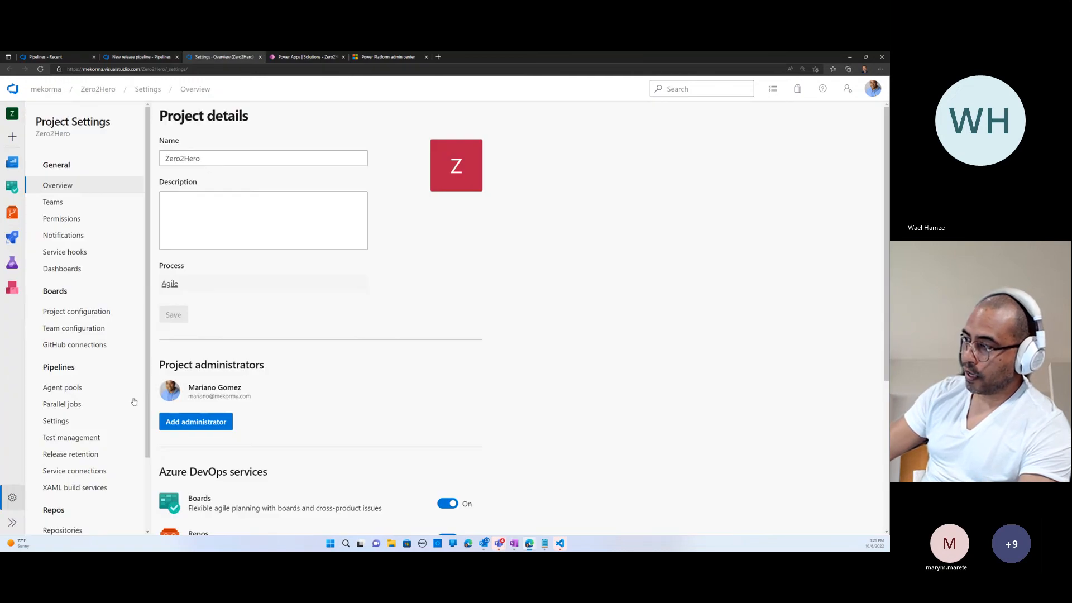
left_click(115, 471)
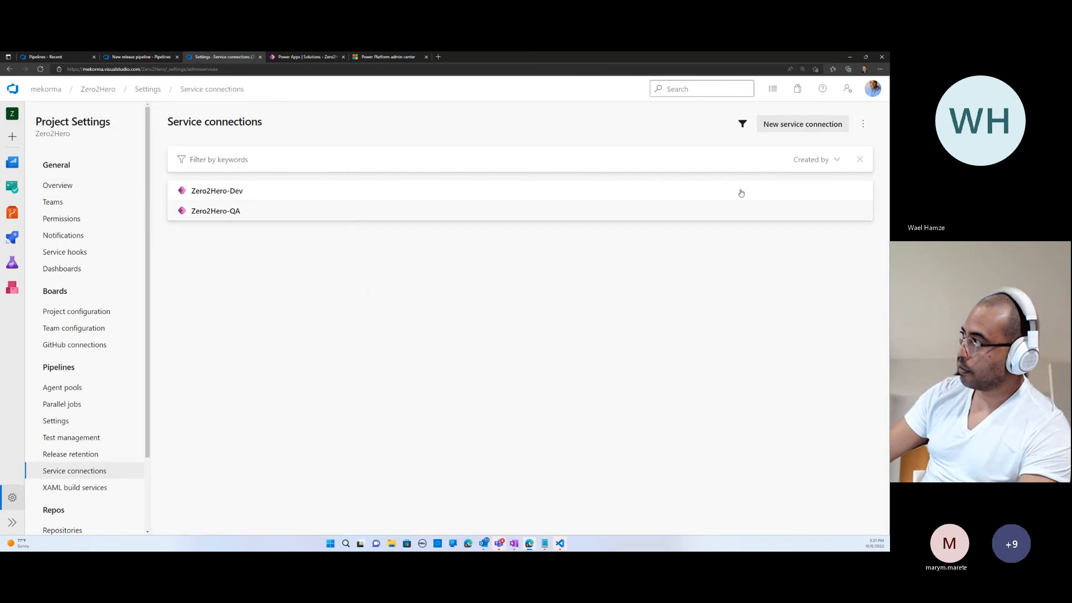
- Start a new service connection of the Power Platform type
left_click(786, 125)
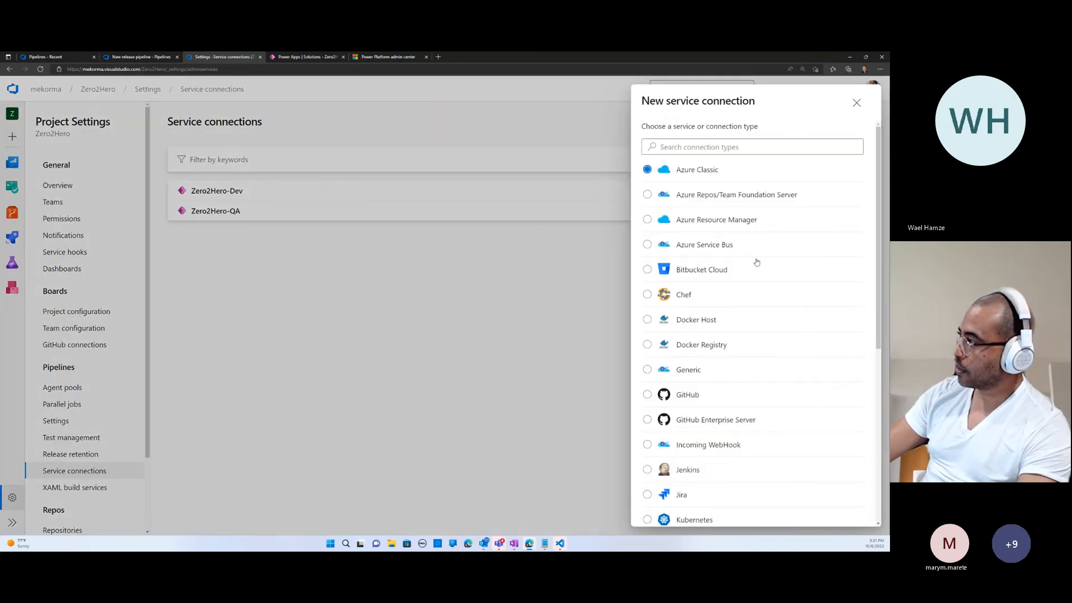
left_click(707, 148)
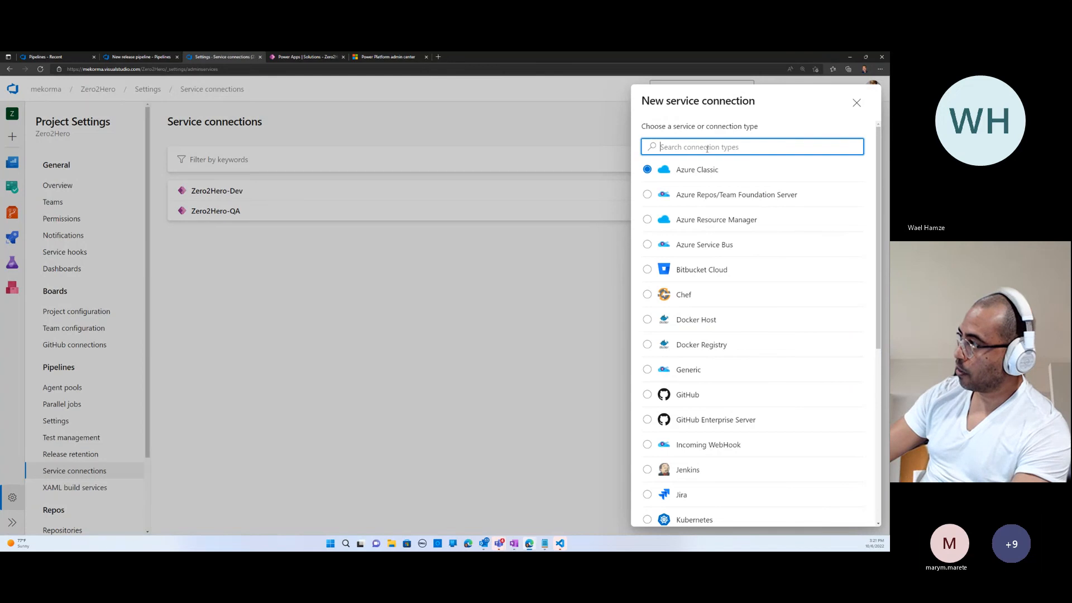
type("Power Plat")
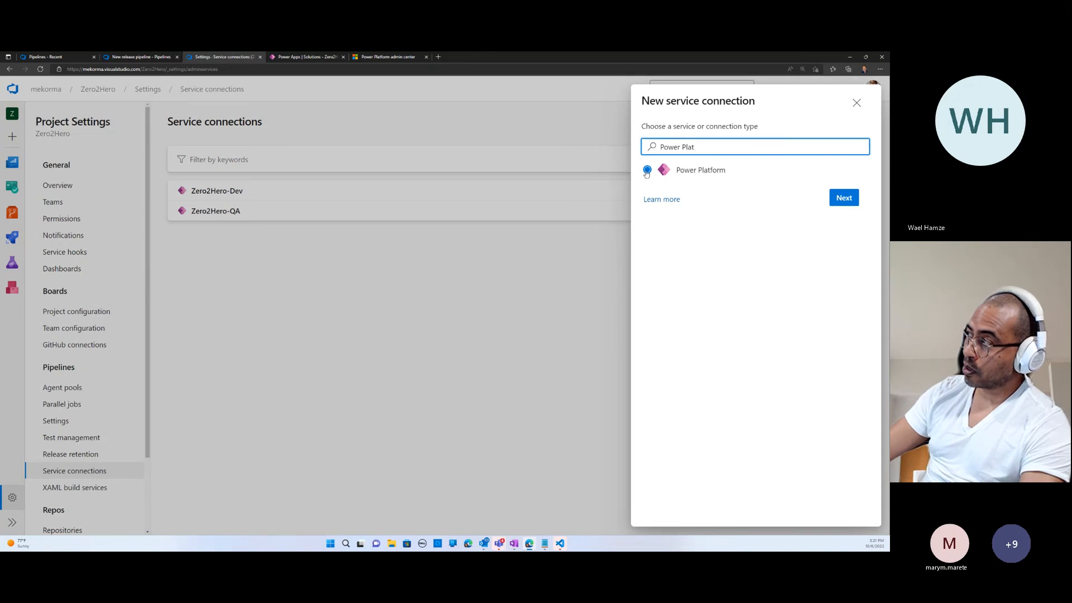
left_click(845, 200)
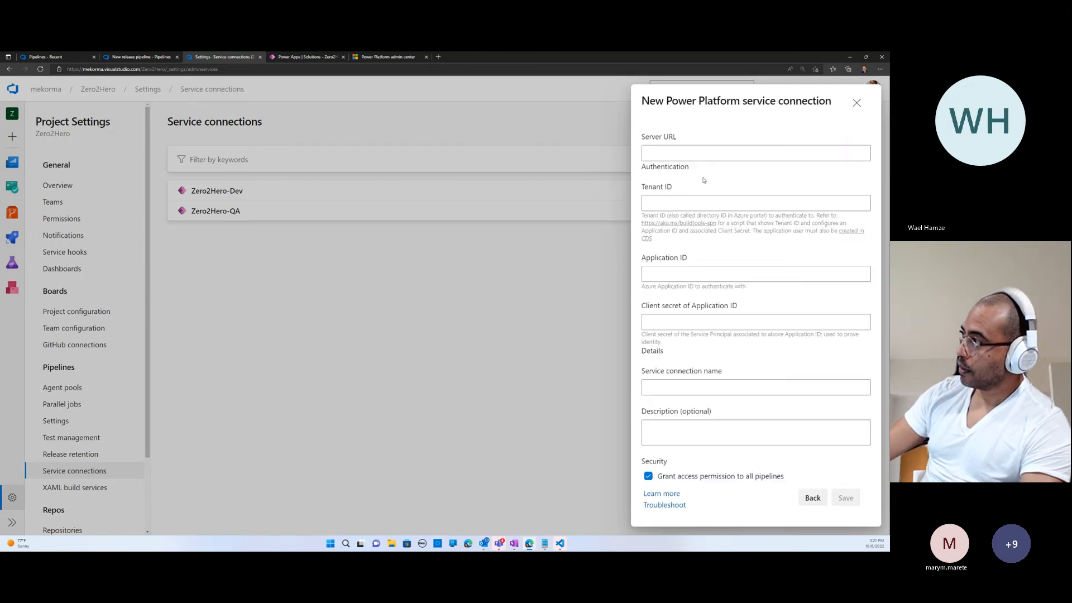
left_click(679, 157)
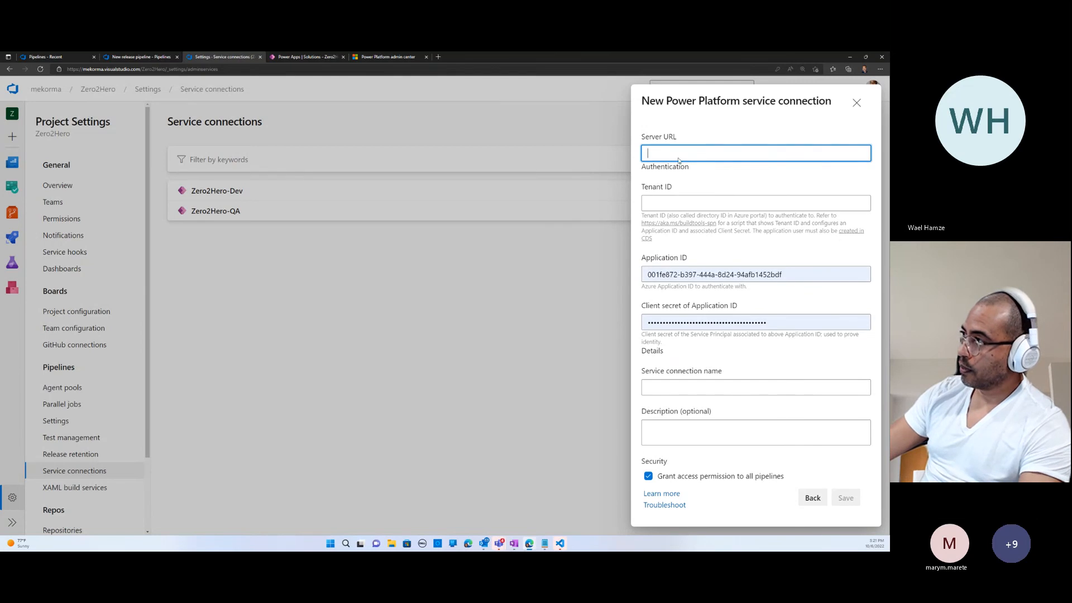
left_click(296, 57)
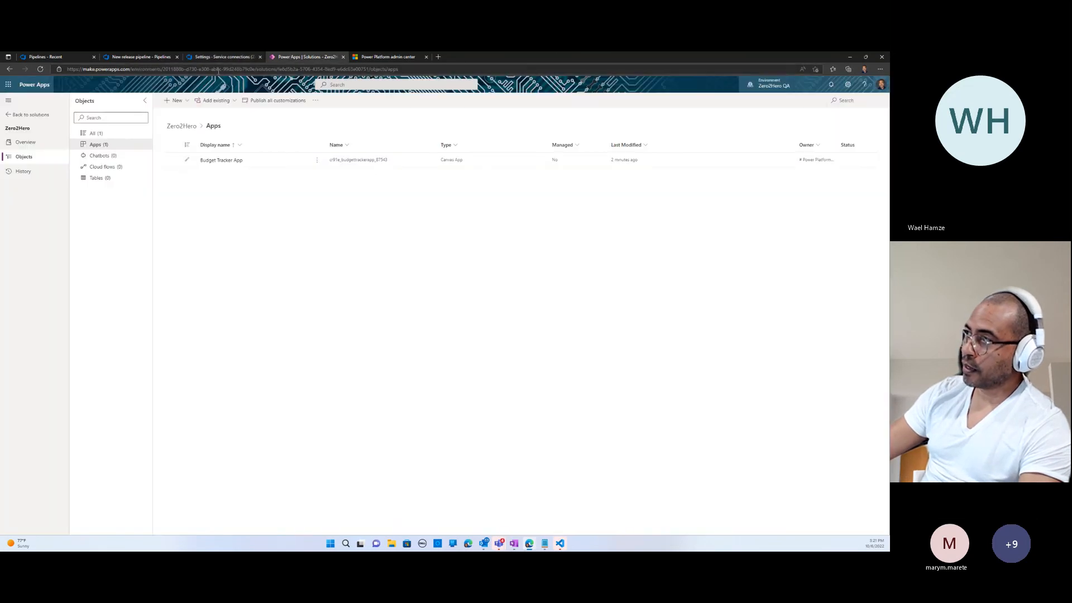
left_click(370, 58)
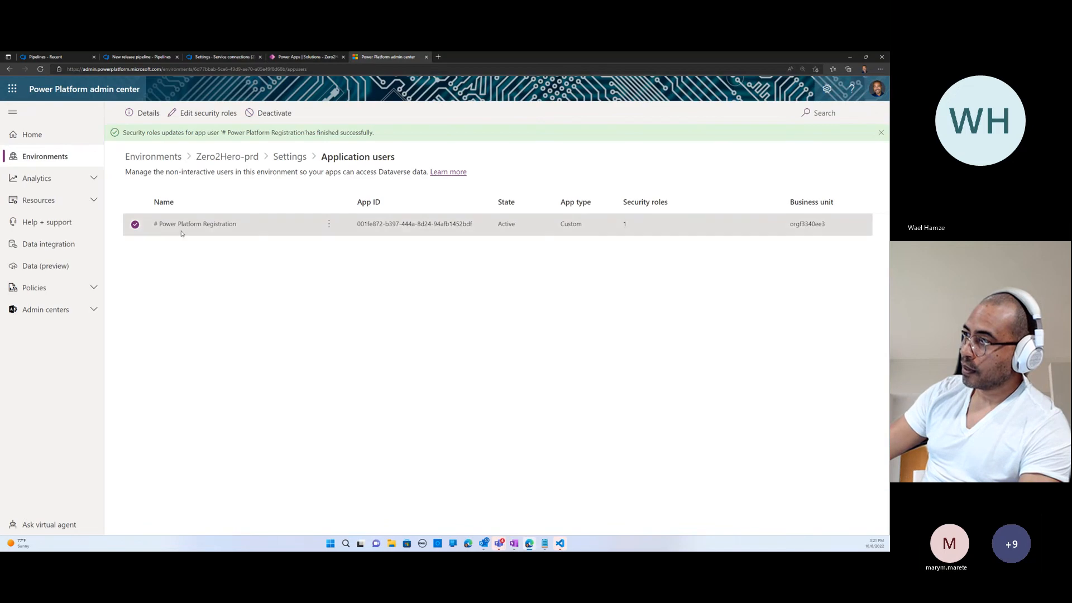
left_click(56, 158)
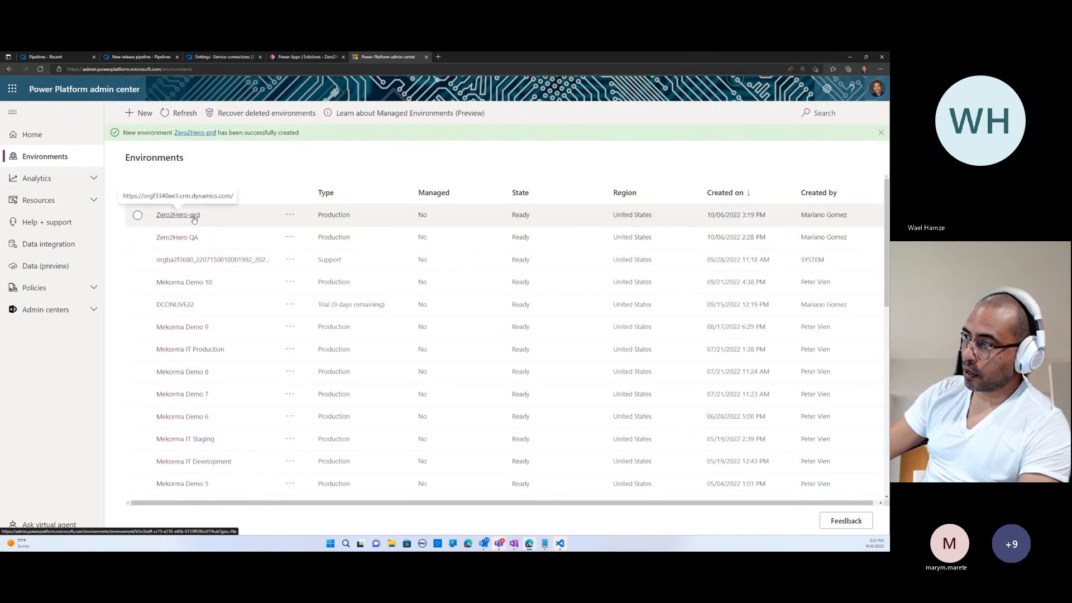
left_click(192, 217)
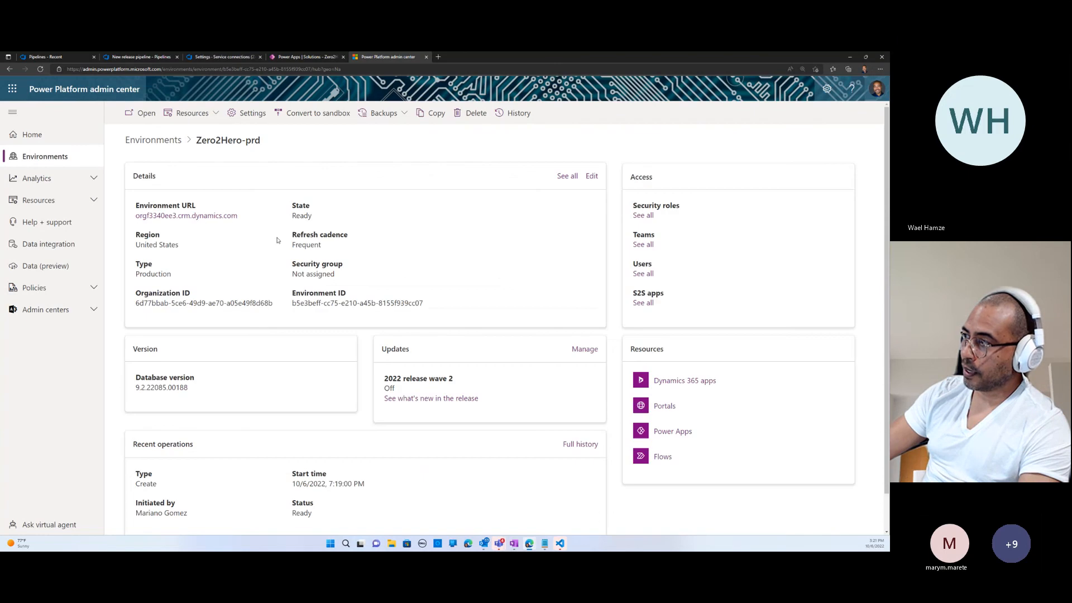
right_click(192, 216)
left_click(223, 278)
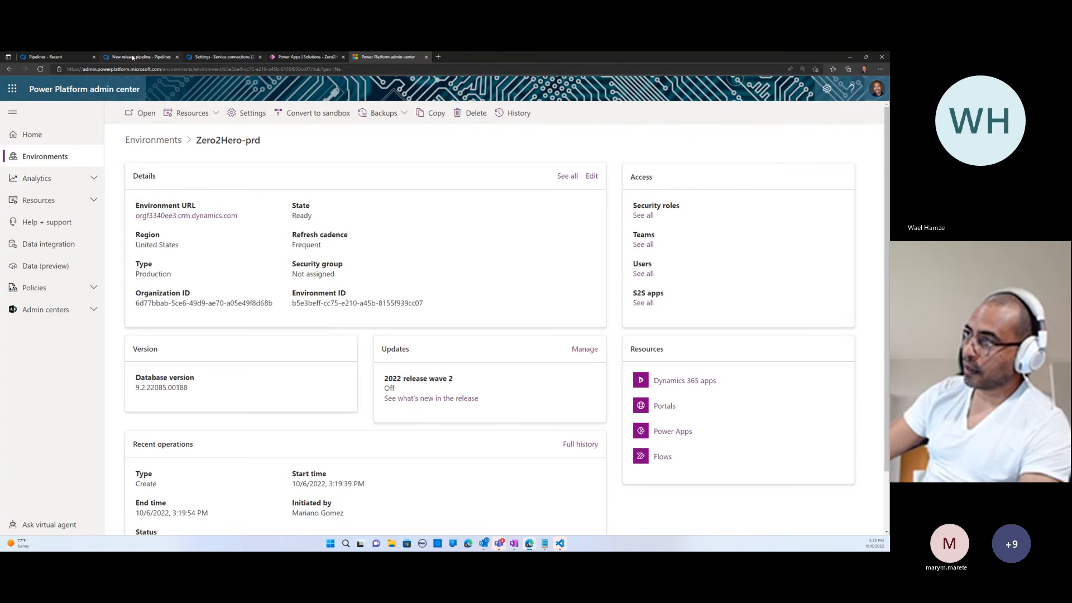
left_click(77, 58)
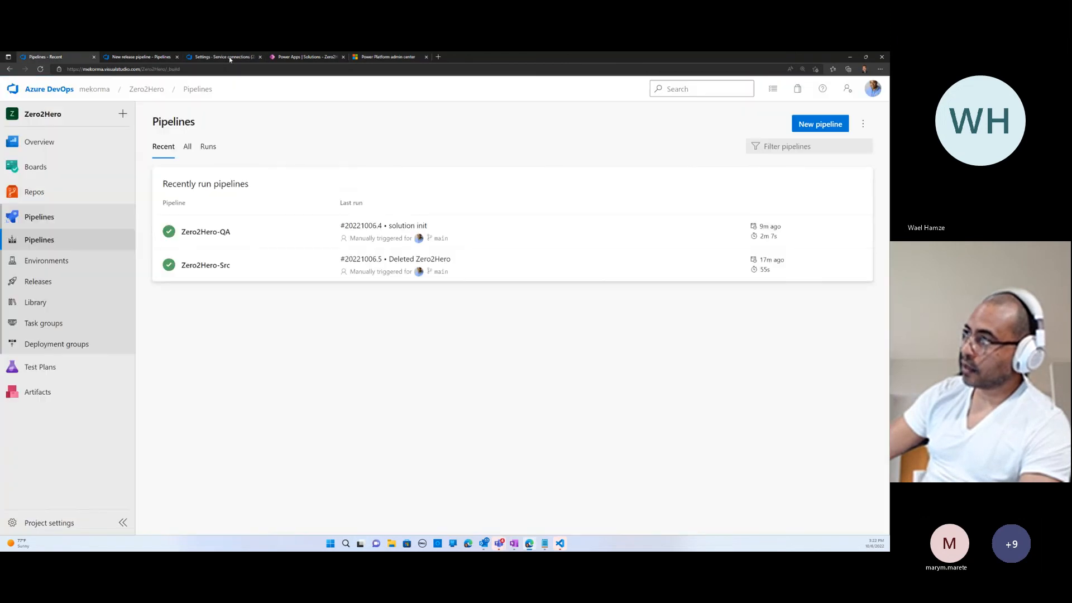
left_click(229, 58)
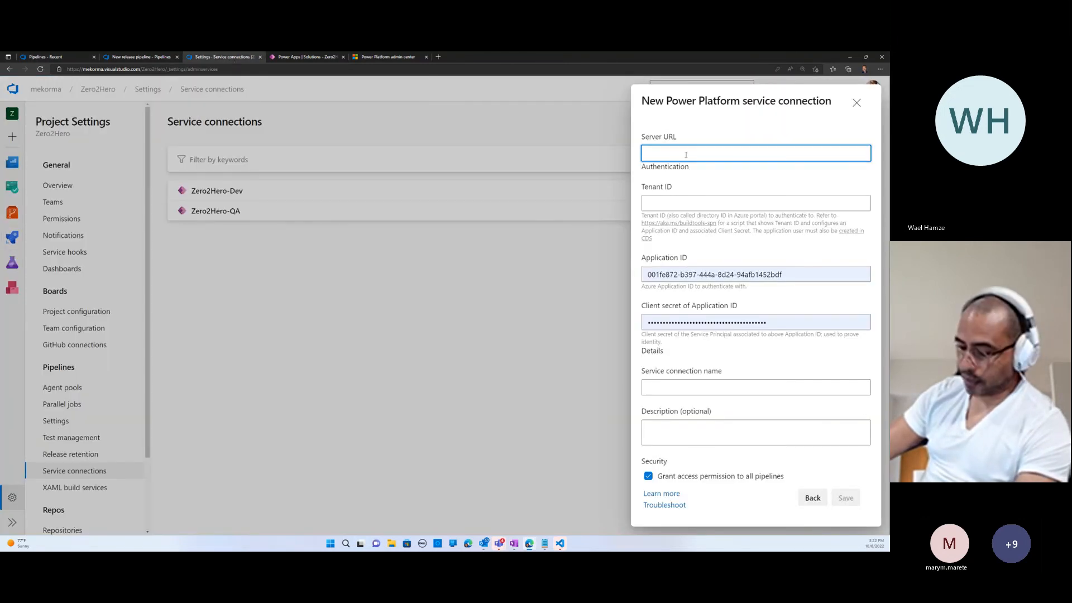
key("ctrl+v")
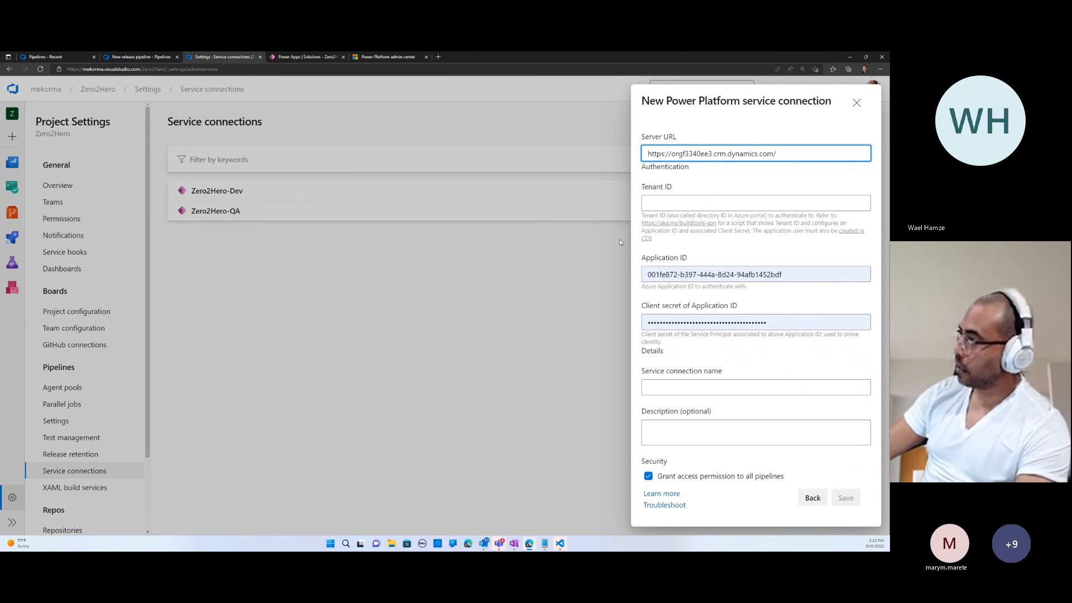
- Open the Azure portal in a new browser tab and show the Power Platform Registration app registration
left_click(376, 58)
left_click(439, 57)
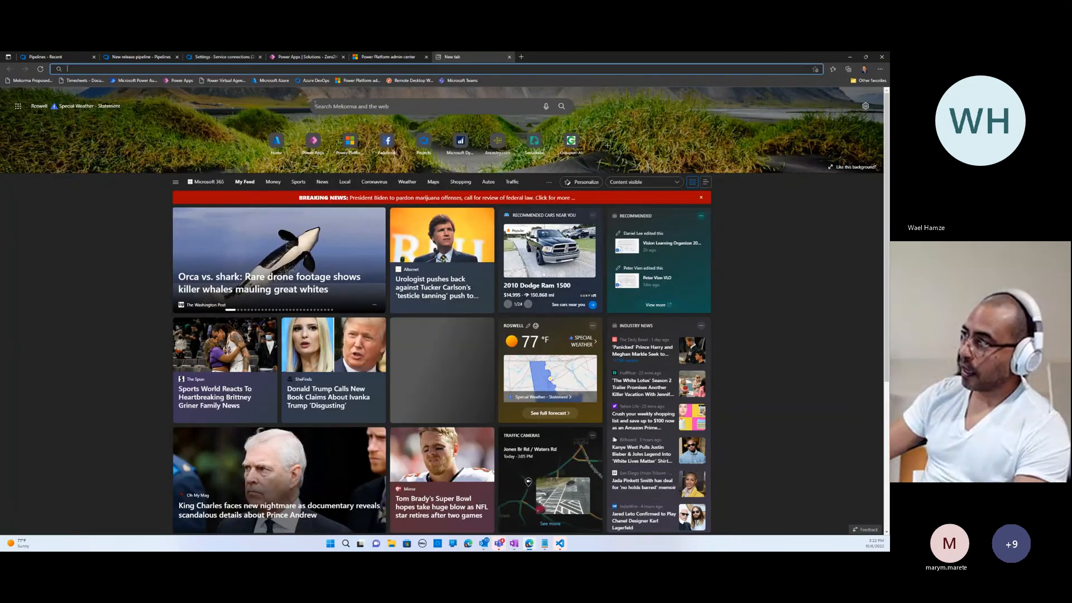
left_click(276, 141)
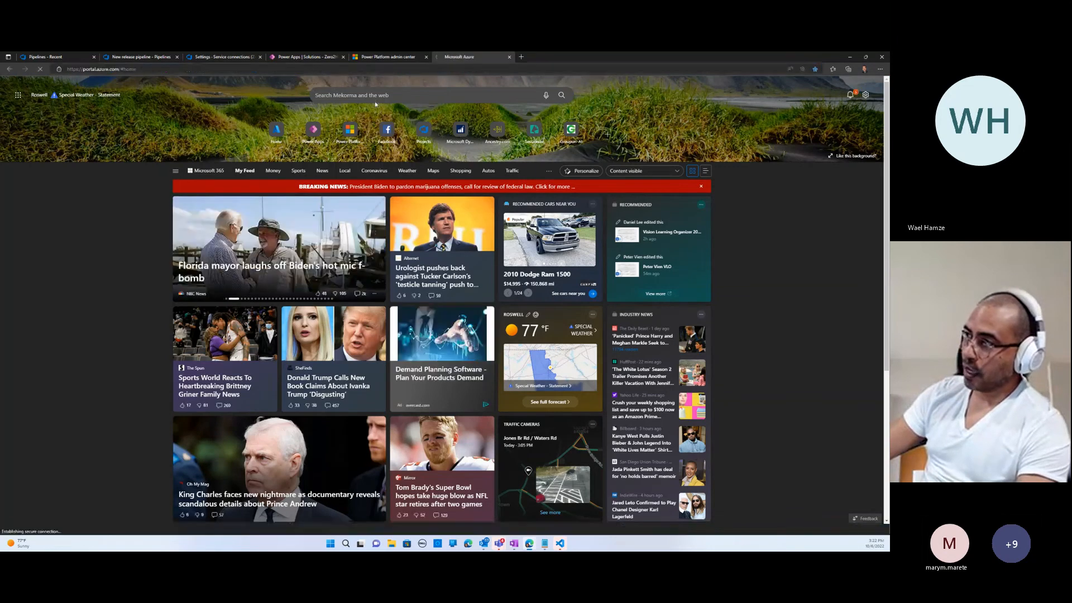
left_click(437, 291)
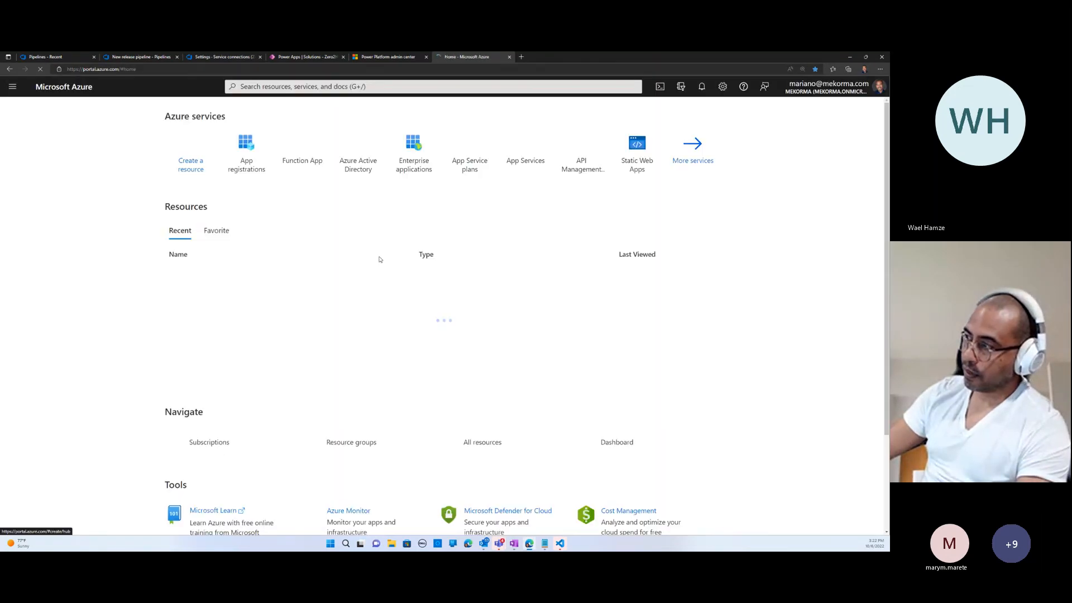
left_click(246, 157)
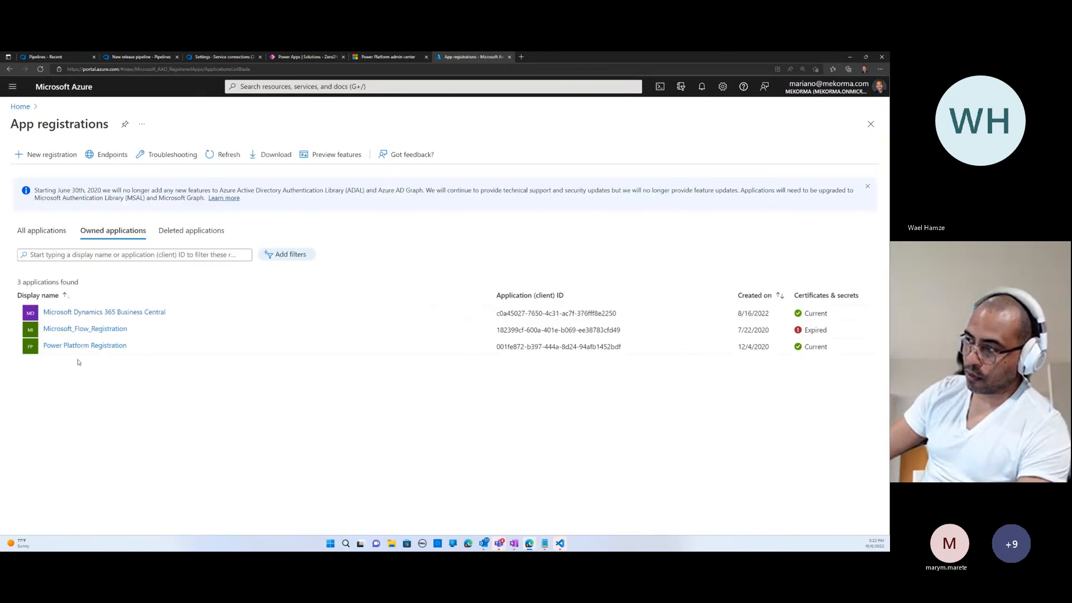
left_click(78, 346)
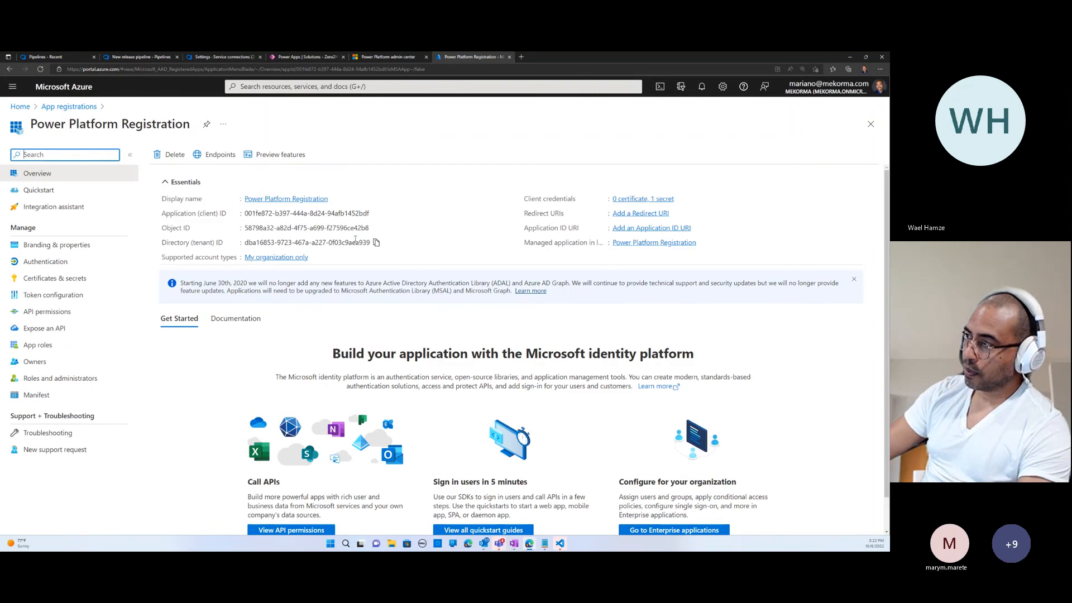
- Copy the directory (tenant) ID of the app registration into the Tenant ID of the new Azure DevOps service connection
left_click(376, 242)
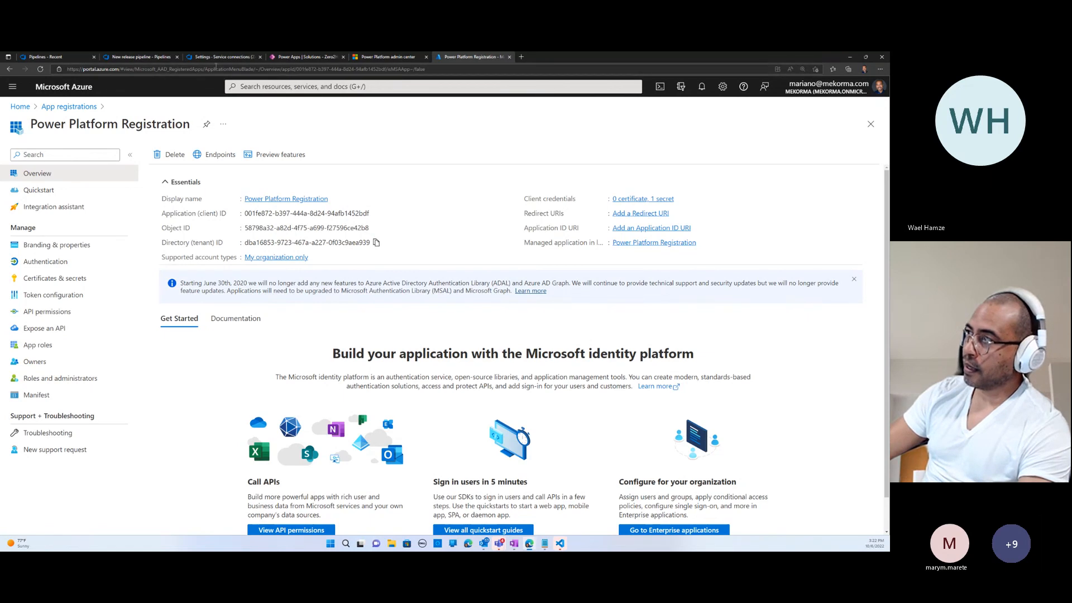
left_click(212, 58)
left_click(659, 204)
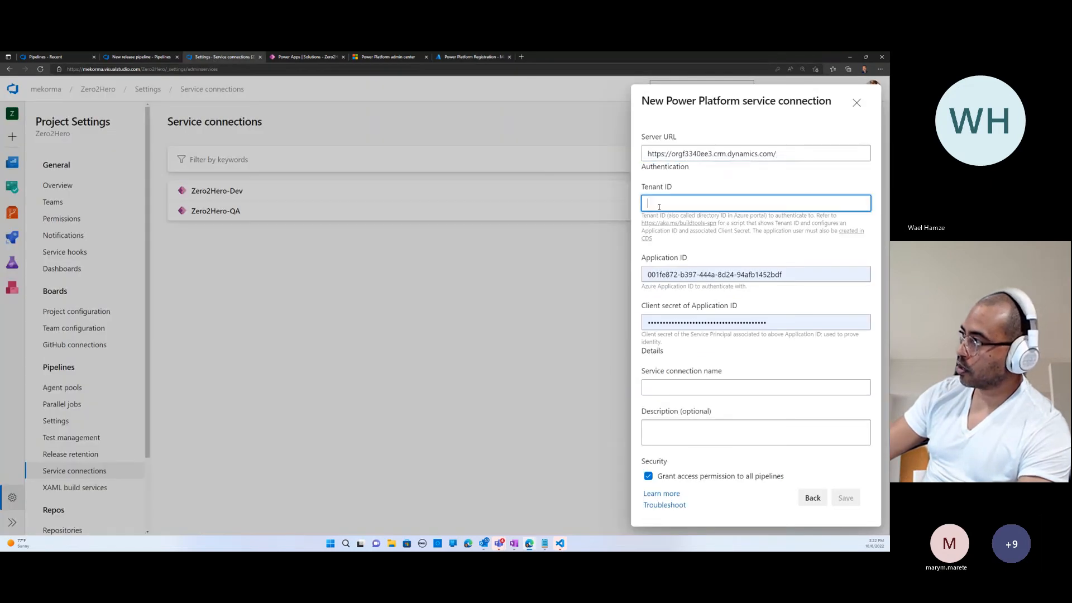
key("ctrl+v")
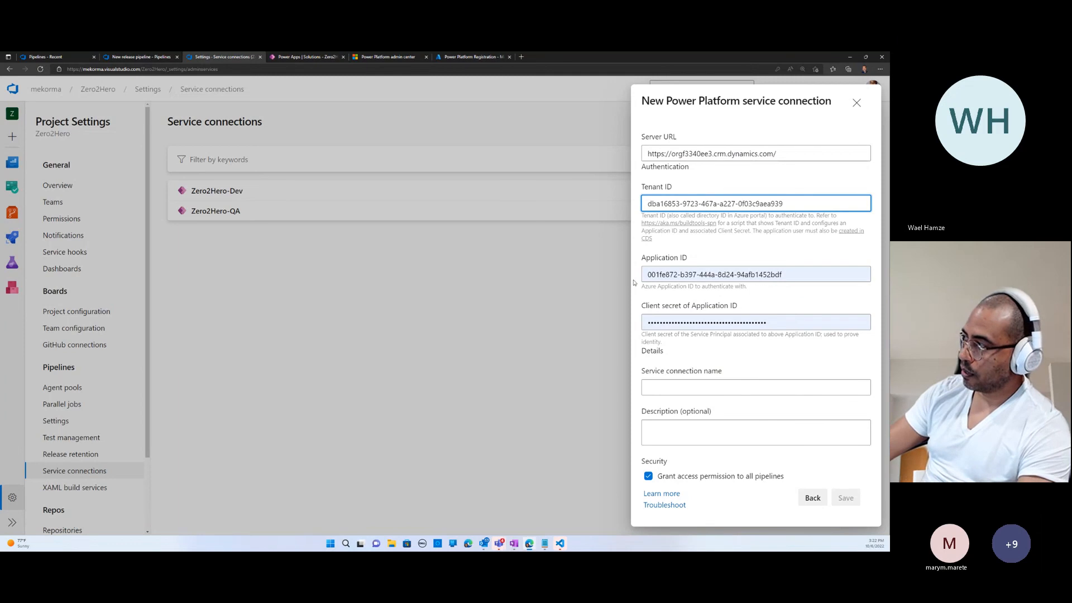
- Name the new Power Platform service connection Zero2Hero-prd and save it
left_click(664, 387)
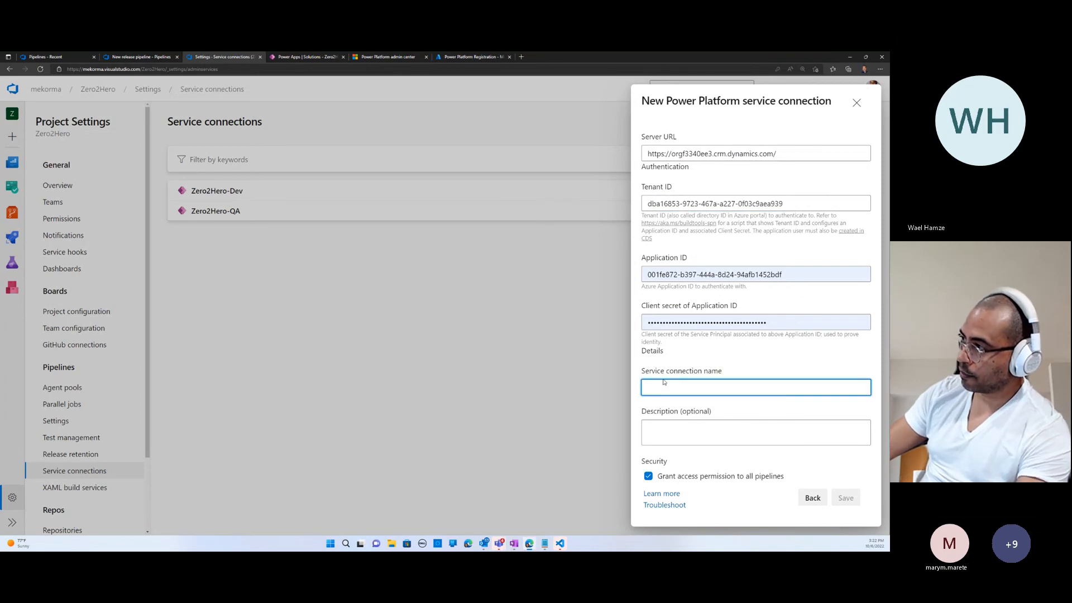
type("Zero2Hero-prd")
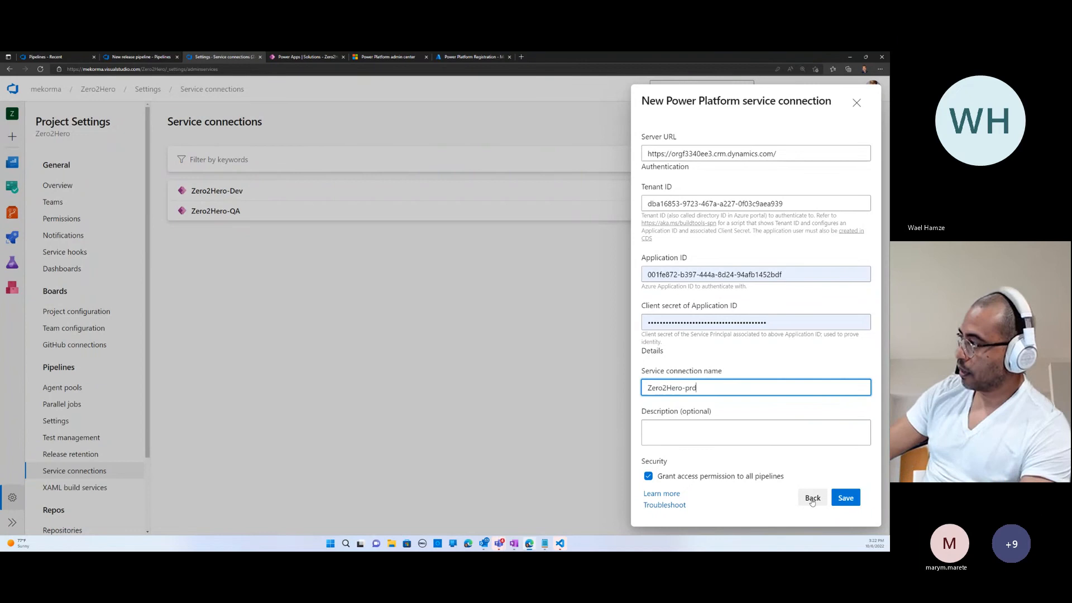
left_click(845, 497)
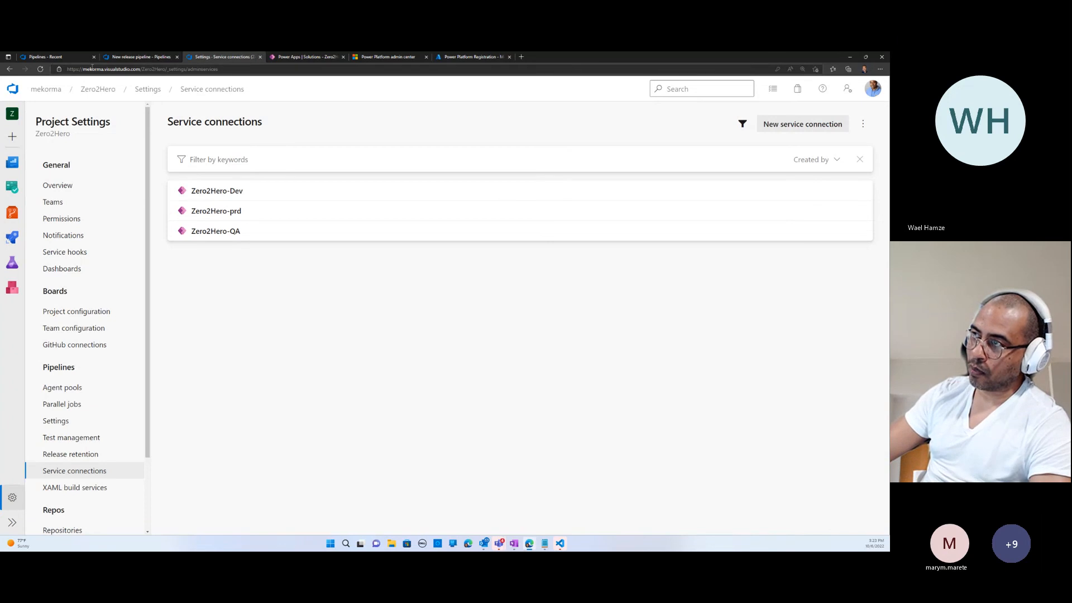
- Start adding a Build artifact to the new release pipeline and check the available source build pipelines
left_click(53, 56)
left_click(136, 58)
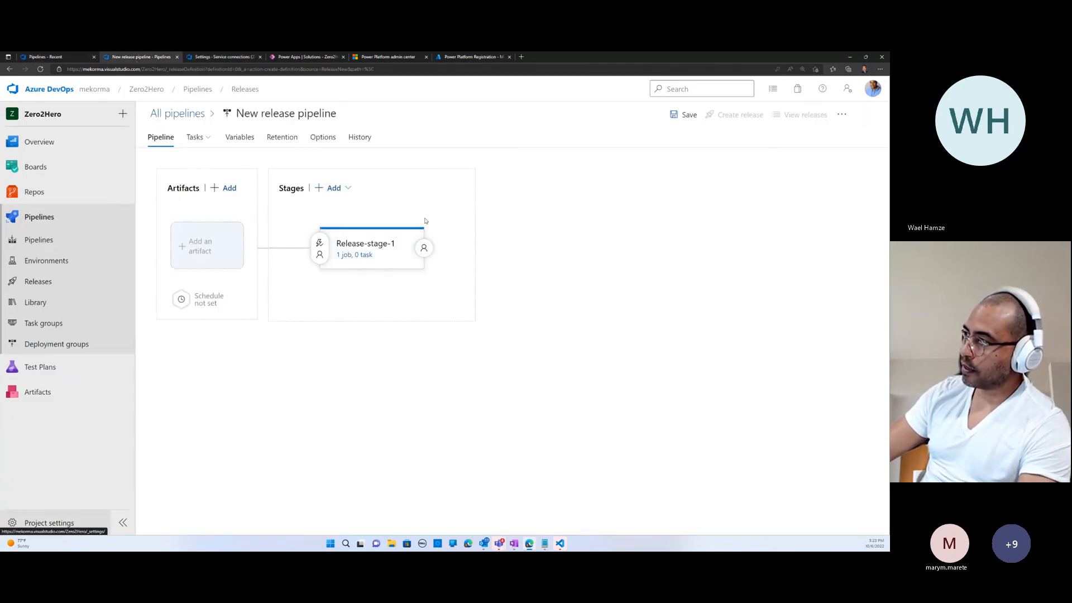
left_click(206, 246)
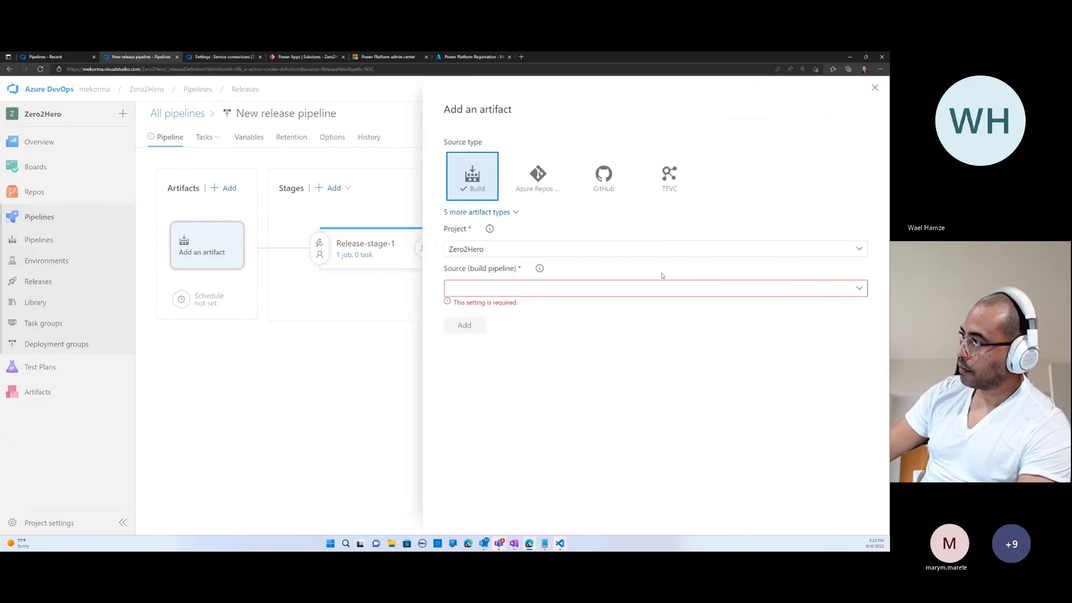
left_click(859, 290)
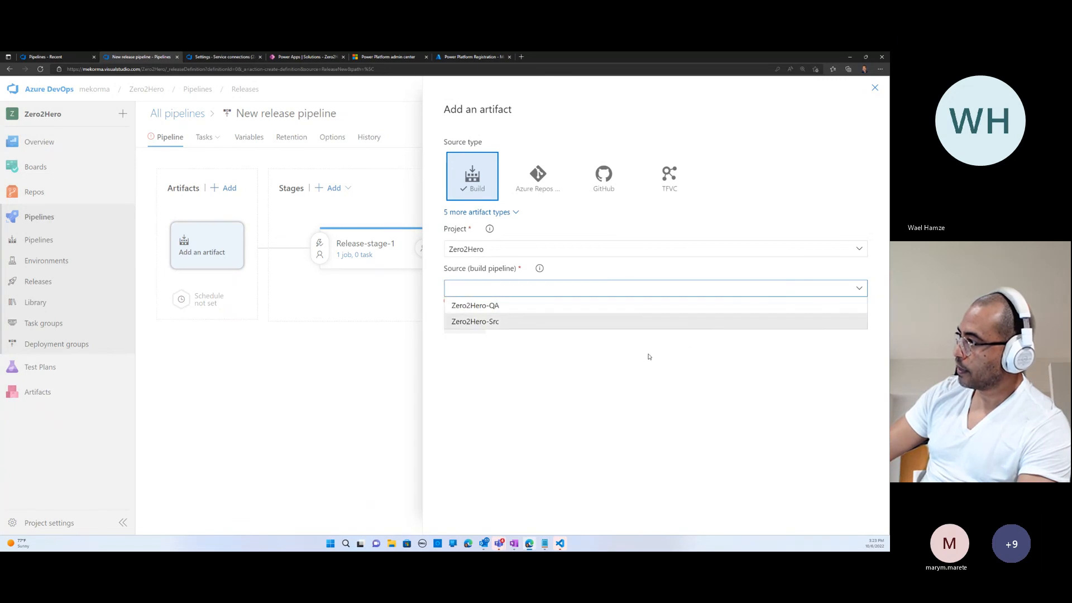
left_click(619, 347)
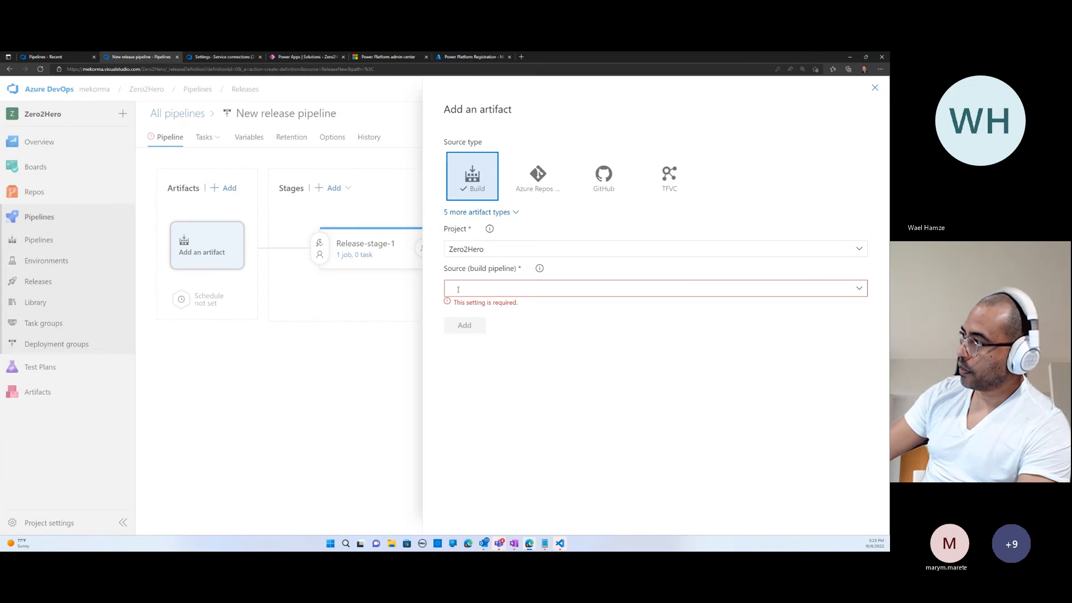
- Look up the project's recently run pipelines, then return to the new release pipeline
left_click(384, 57)
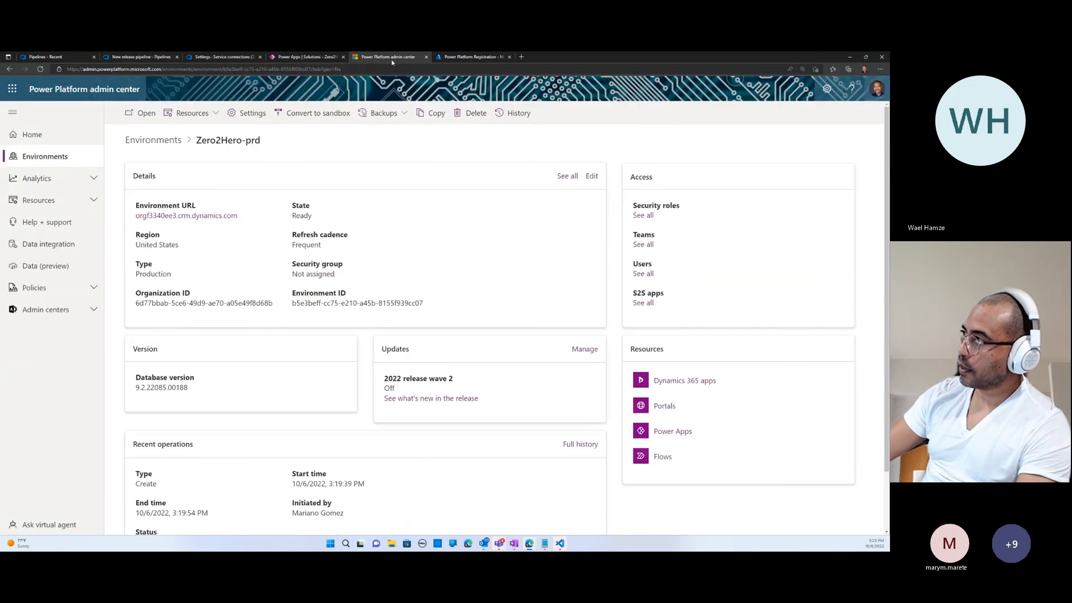
left_click(137, 57)
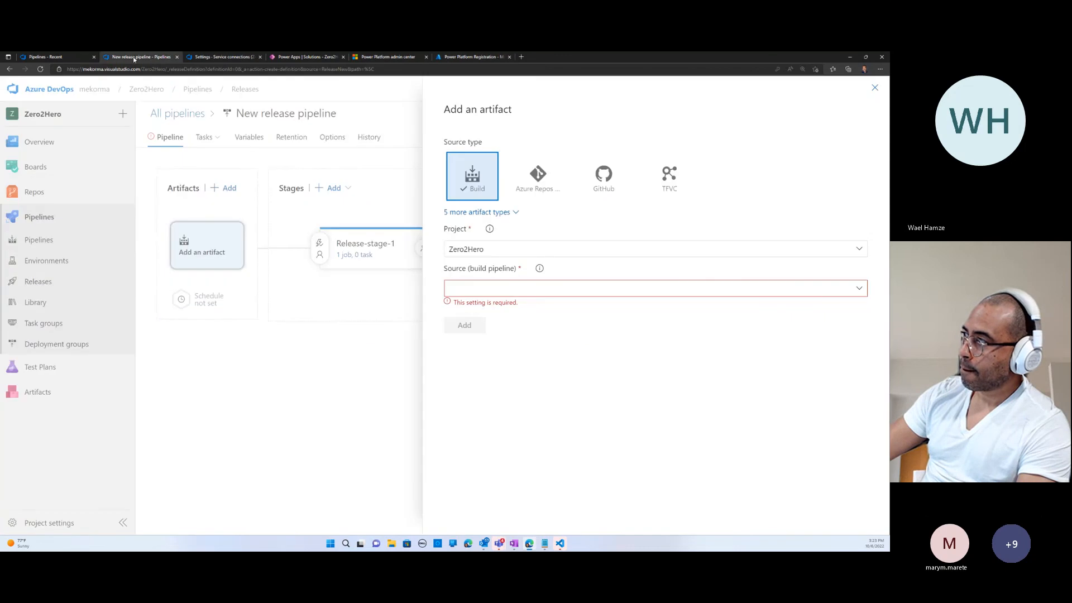
left_click(457, 59)
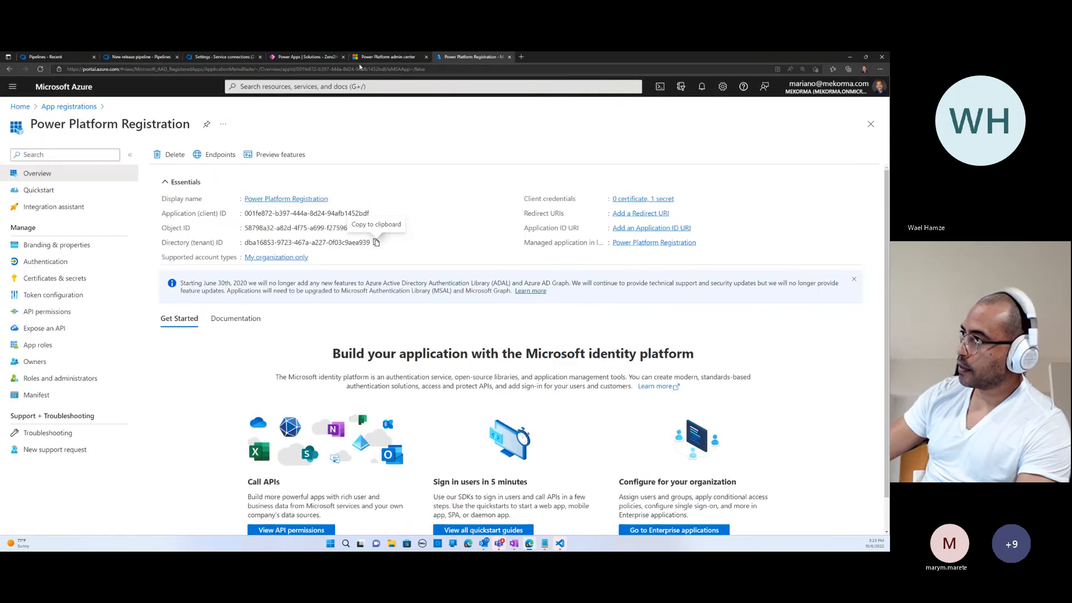
left_click(70, 56)
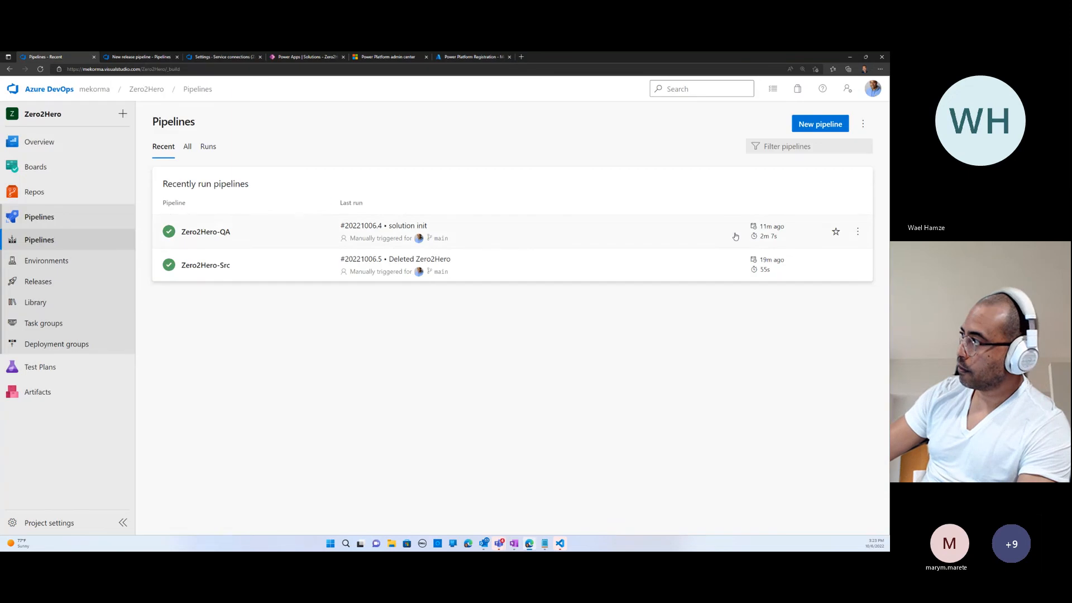
left_click(141, 57)
- Set the artifact's source build pipeline to Zero2Hero-QA with the Latest default version and add the artifact
left_click(858, 288)
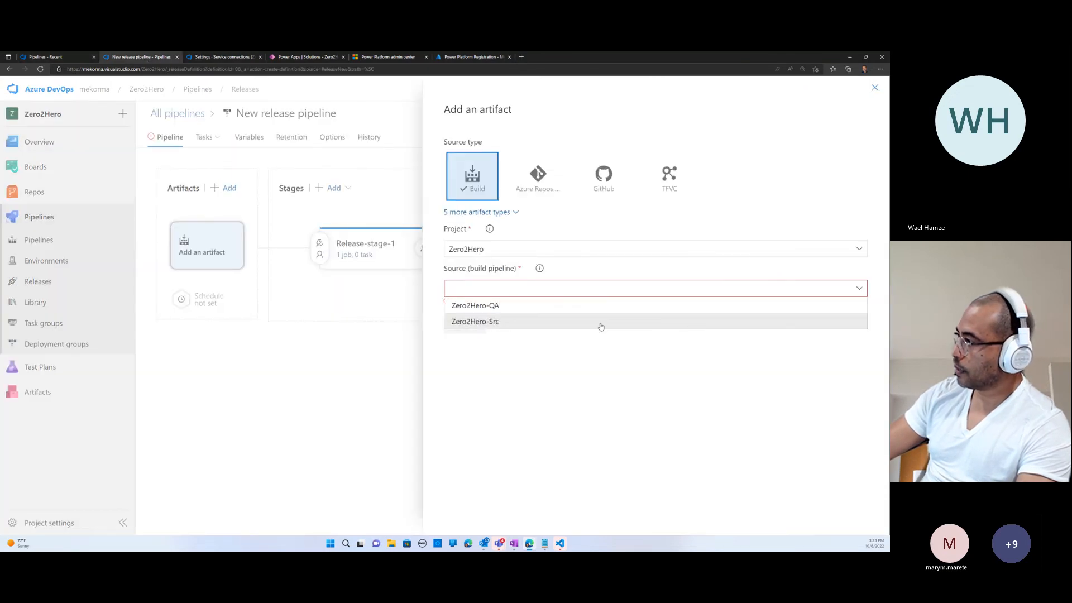
left_click(530, 309)
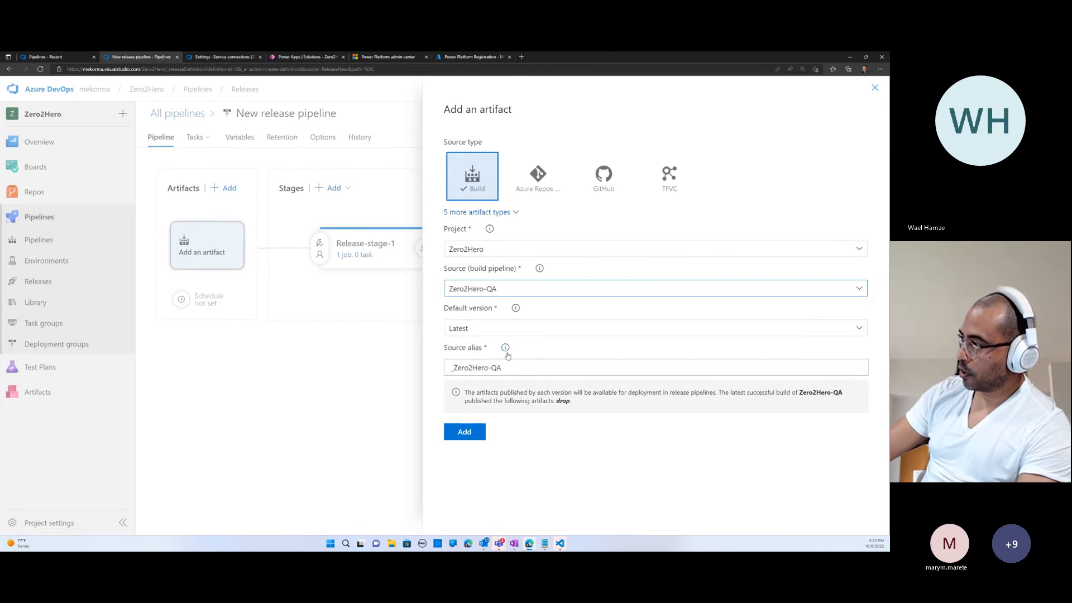
left_click(465, 432)
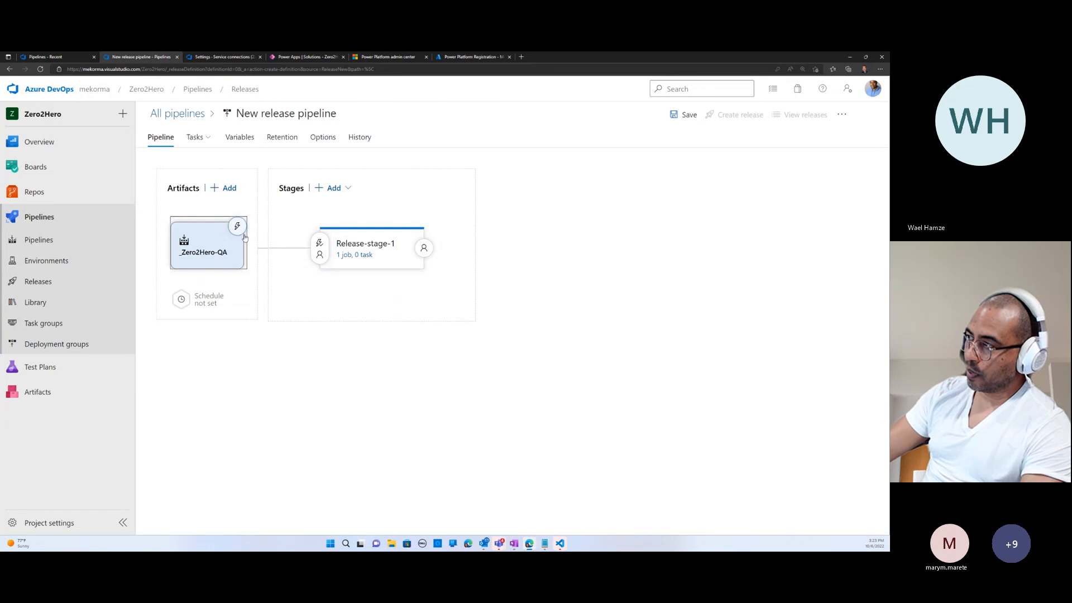
- Add a Power Platform Import Solution task to the agent job of Release-stage-1
left_click(360, 257)
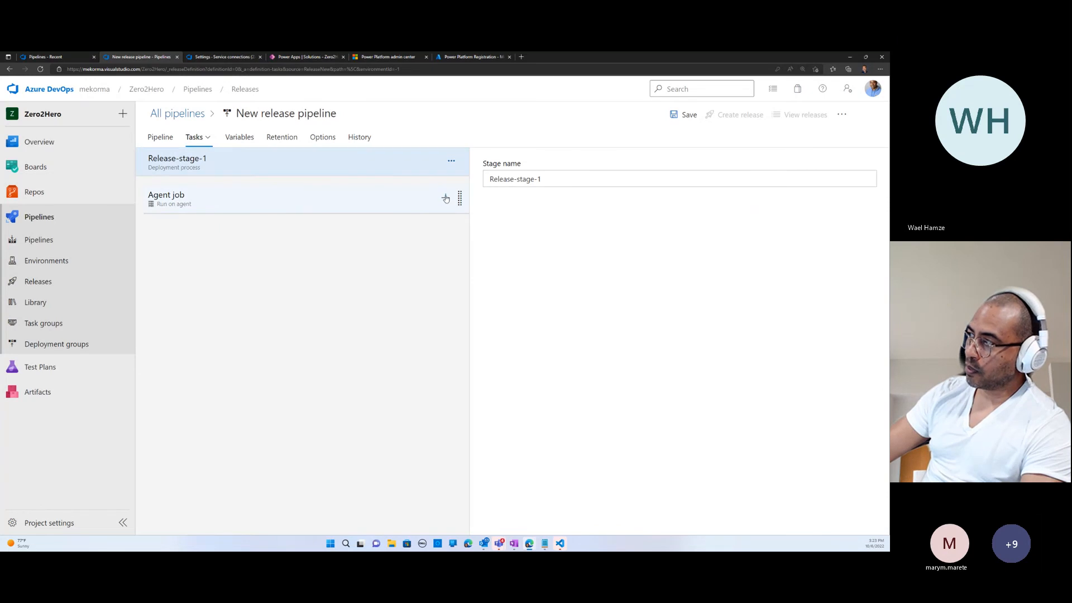
left_click(445, 198)
left_click(804, 176)
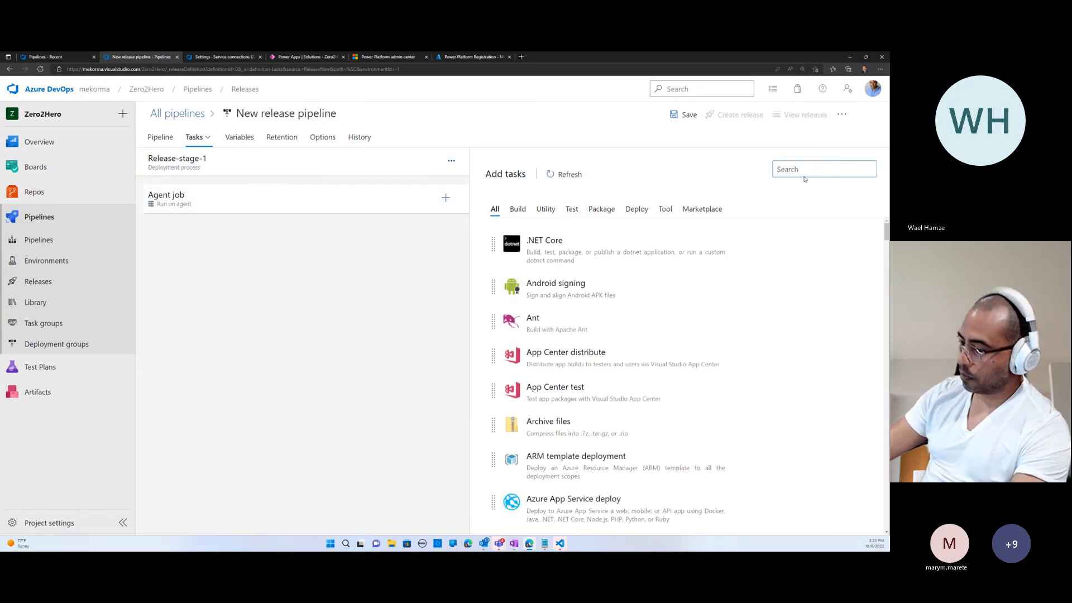
type("Power Pla")
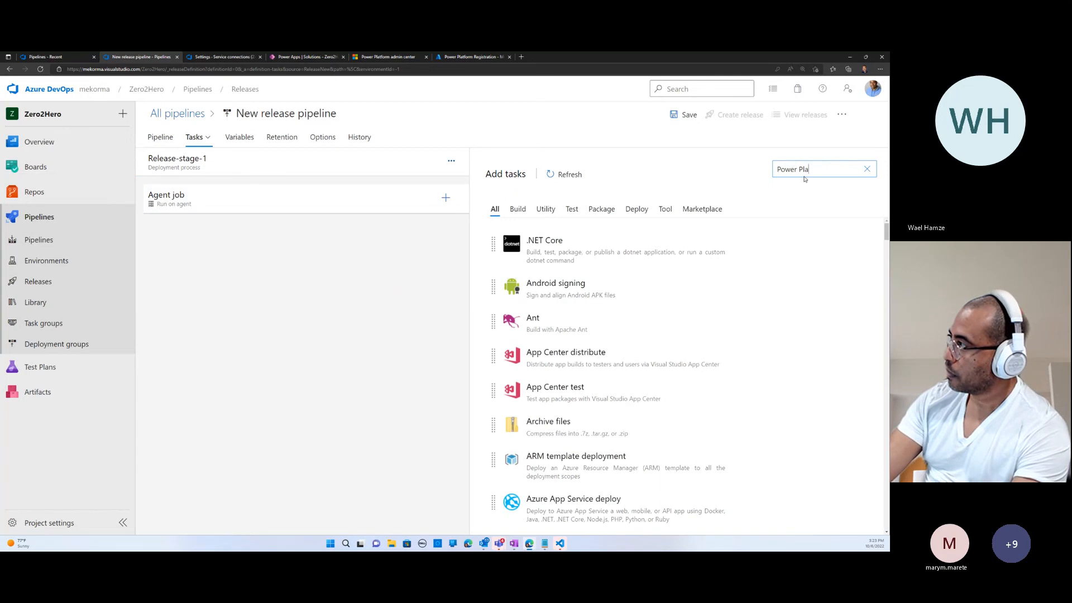
type("tform")
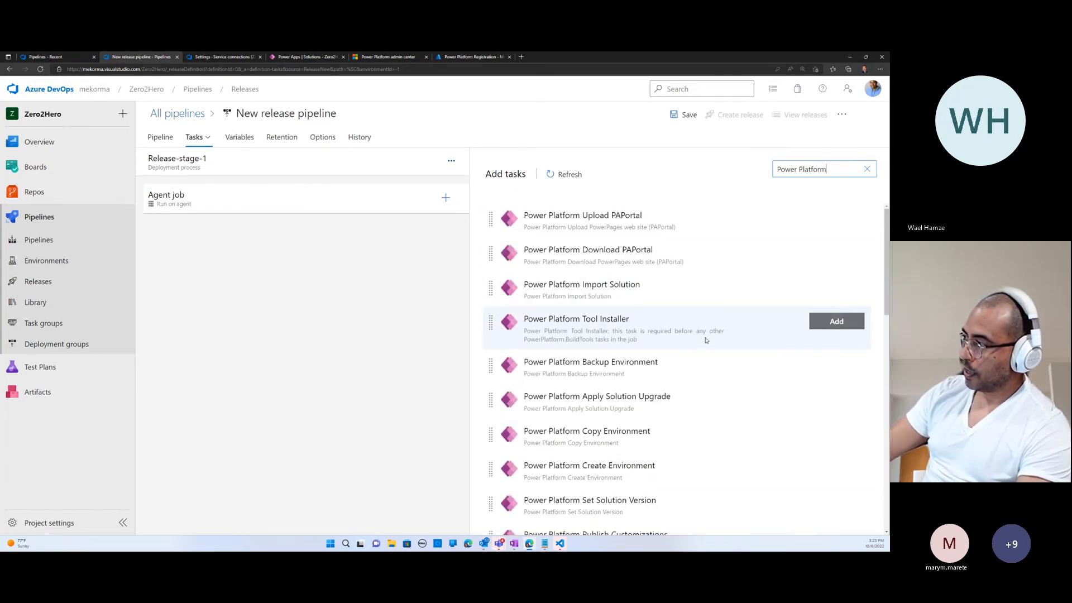
scroll(702, 347, "down", 3)
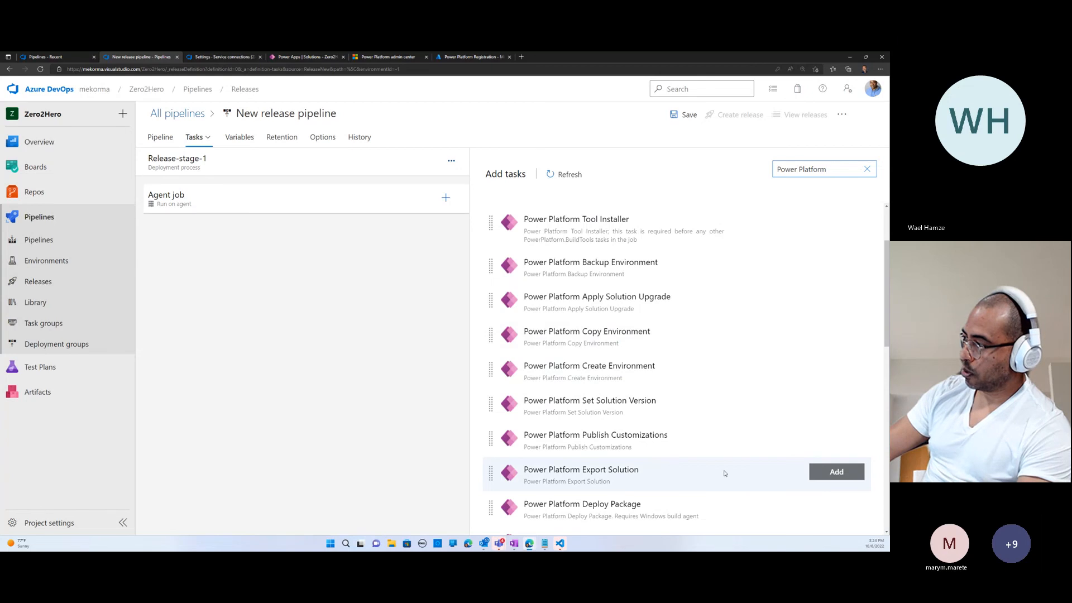
scroll(709, 469, "up", 3)
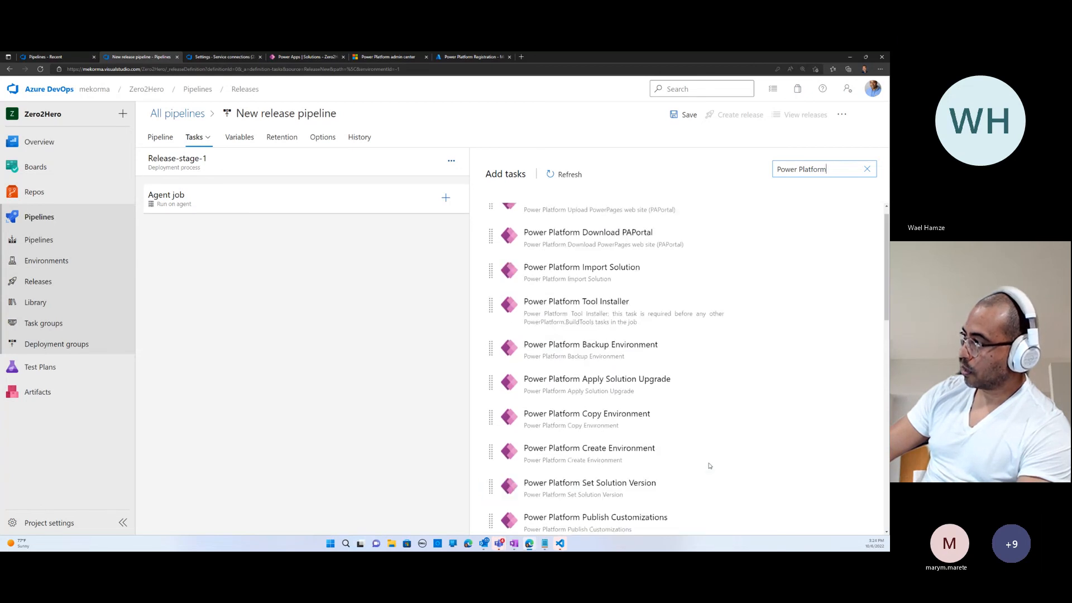
left_click(837, 287)
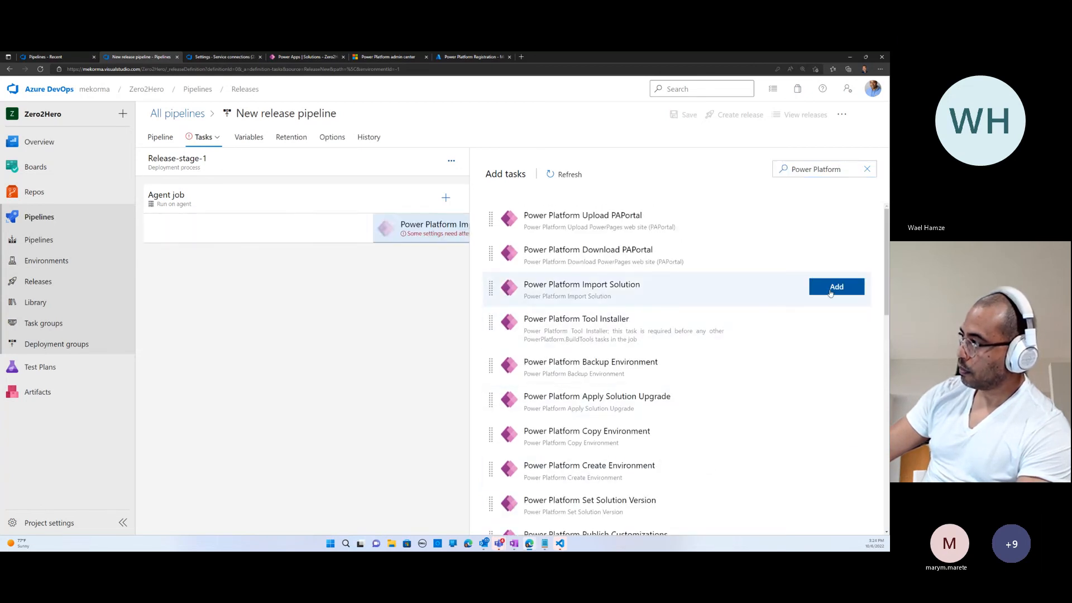
- Set the import task's authentication to Service Principal/client secret and its service connection to Zero2Hero-prd
left_click(289, 234)
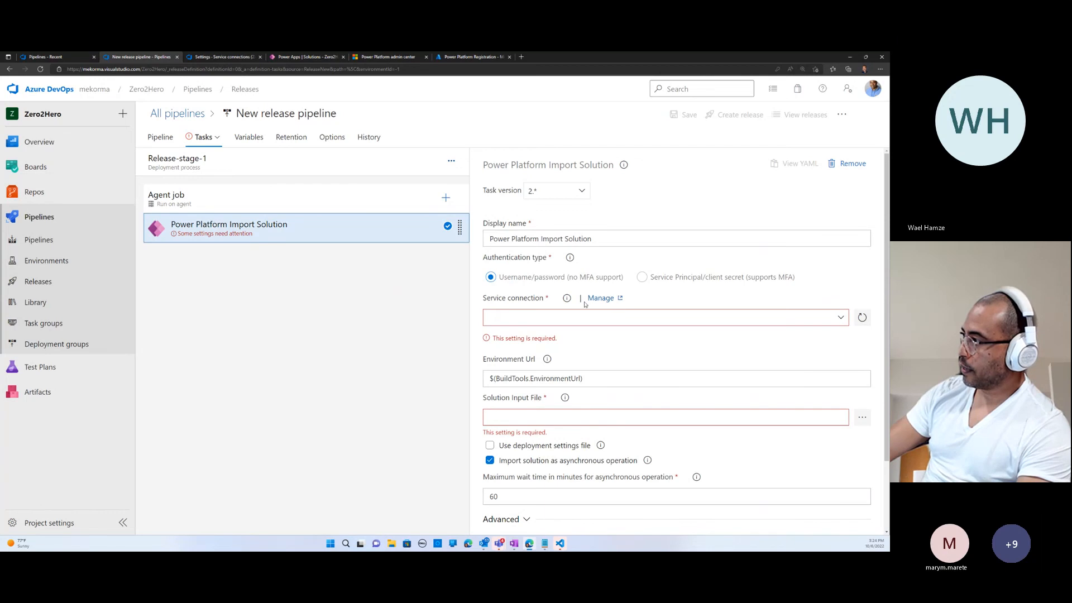
left_click(841, 318)
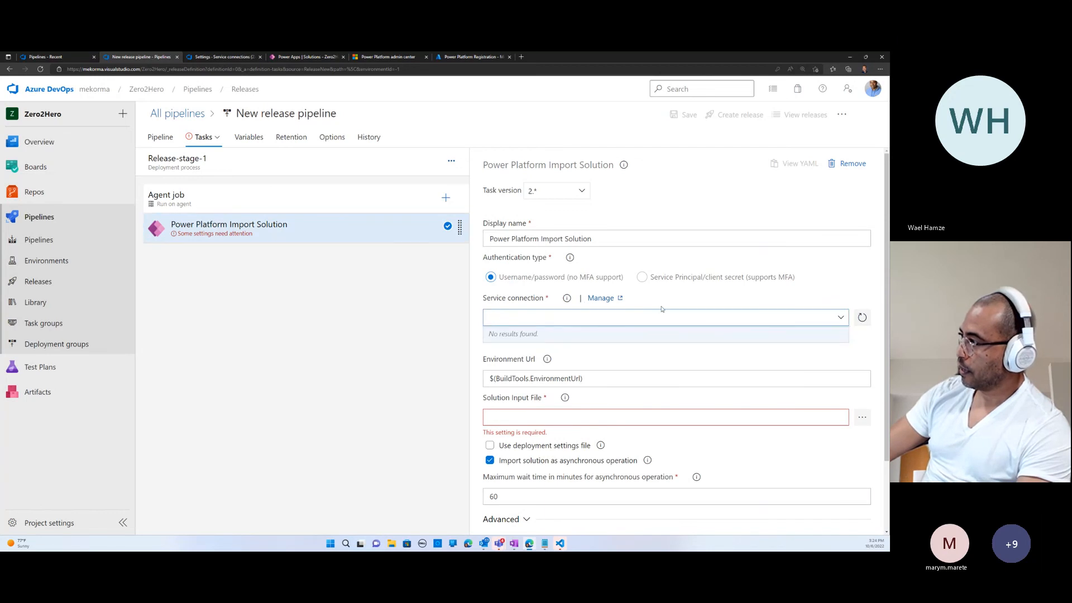
left_click(581, 286)
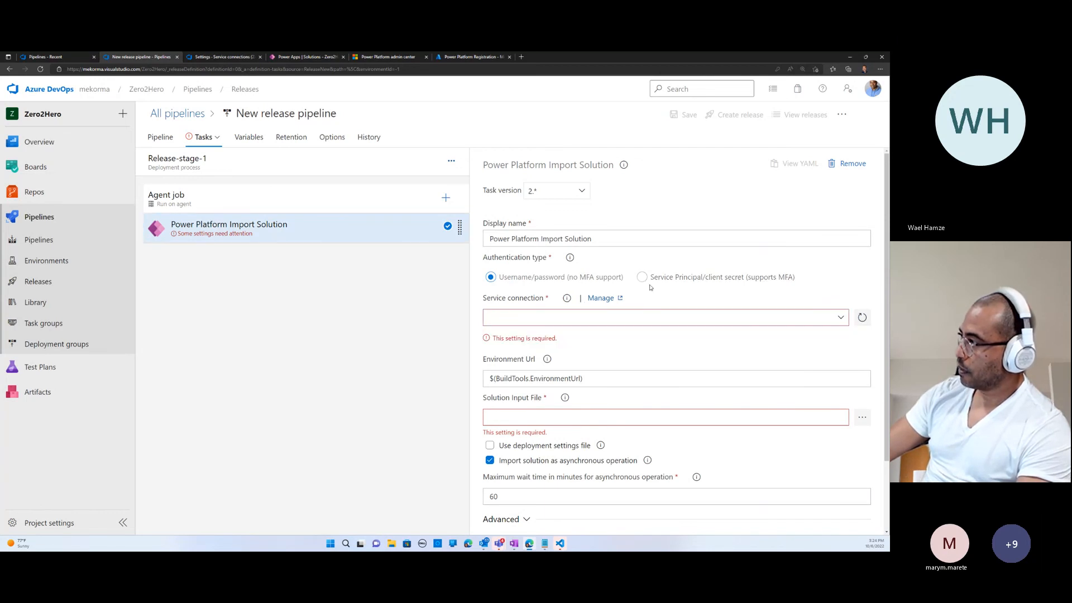
left_click(648, 278)
left_click(799, 318)
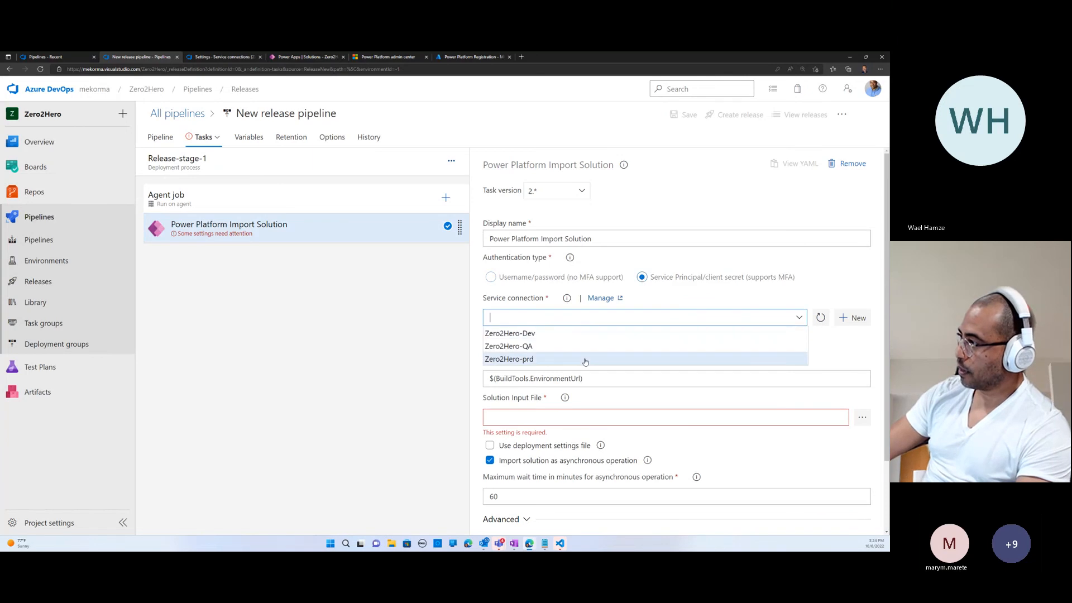
left_click(530, 359)
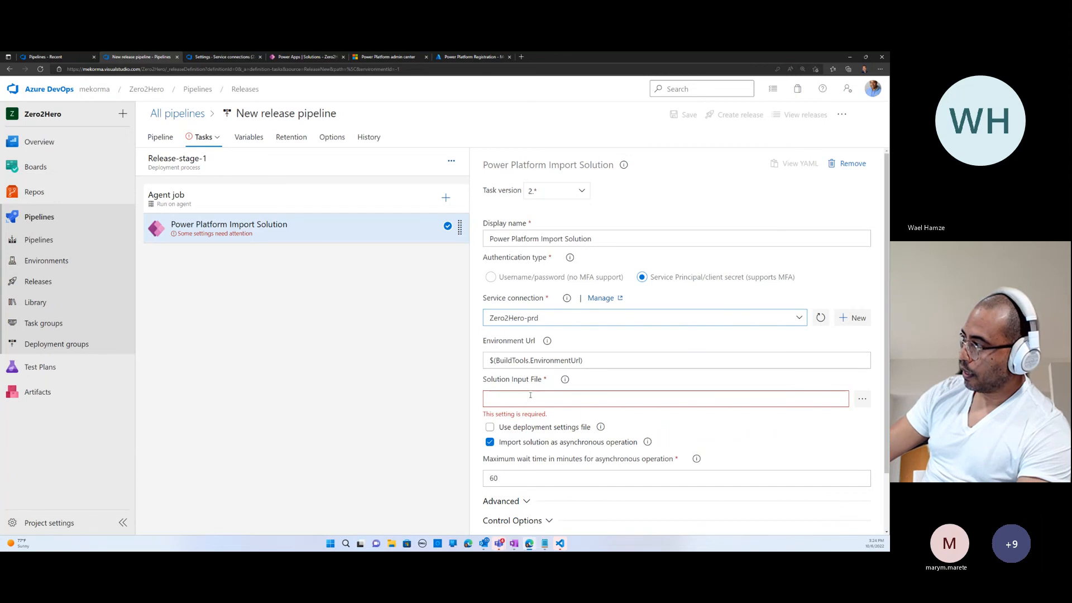
- Set the import task's solution input file to Zero2Hero_managed.zip from the drop folder of the _Zero2Hero-QA artifact
left_click(862, 399)
left_click(336, 215)
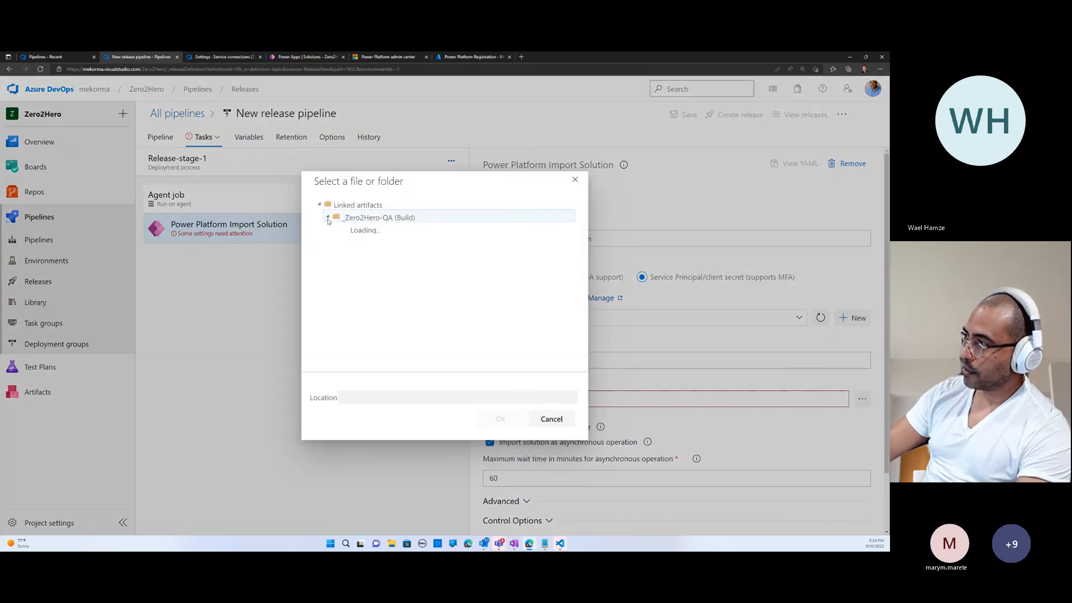
left_click(359, 230)
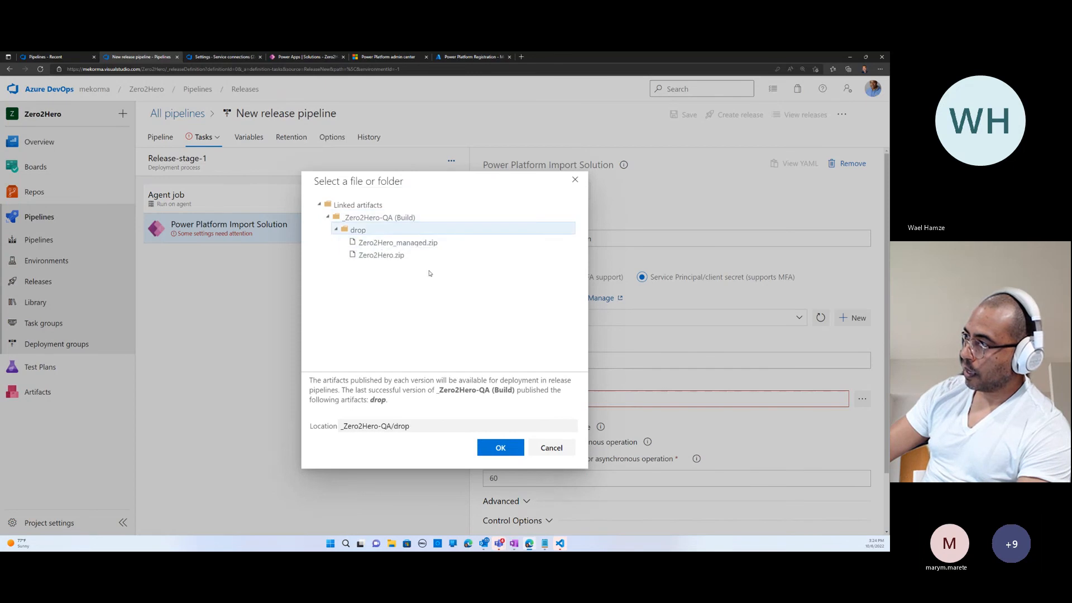
left_click(400, 244)
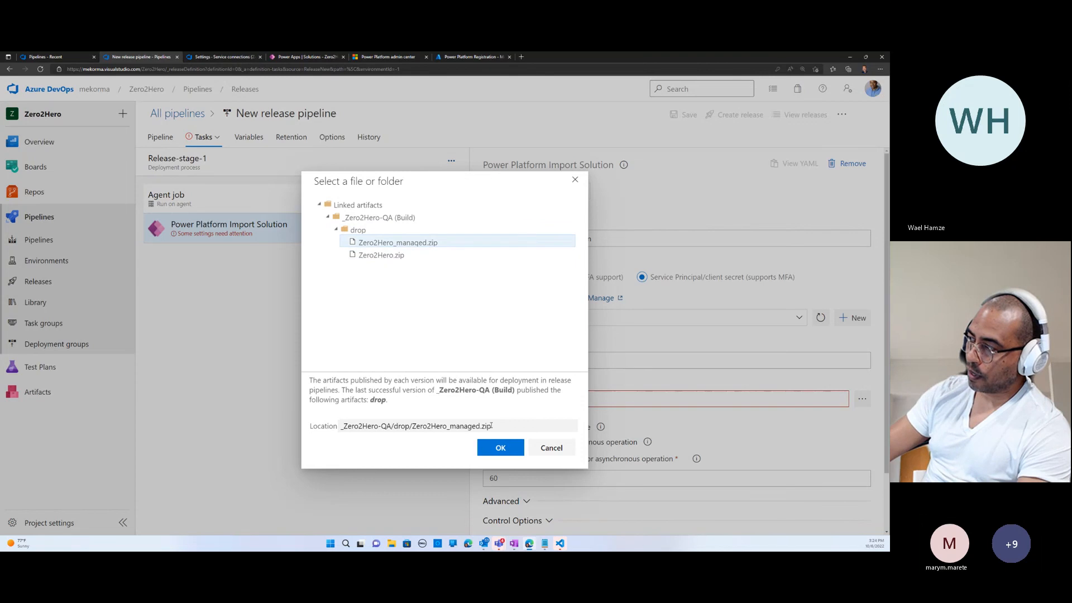
left_click(496, 448)
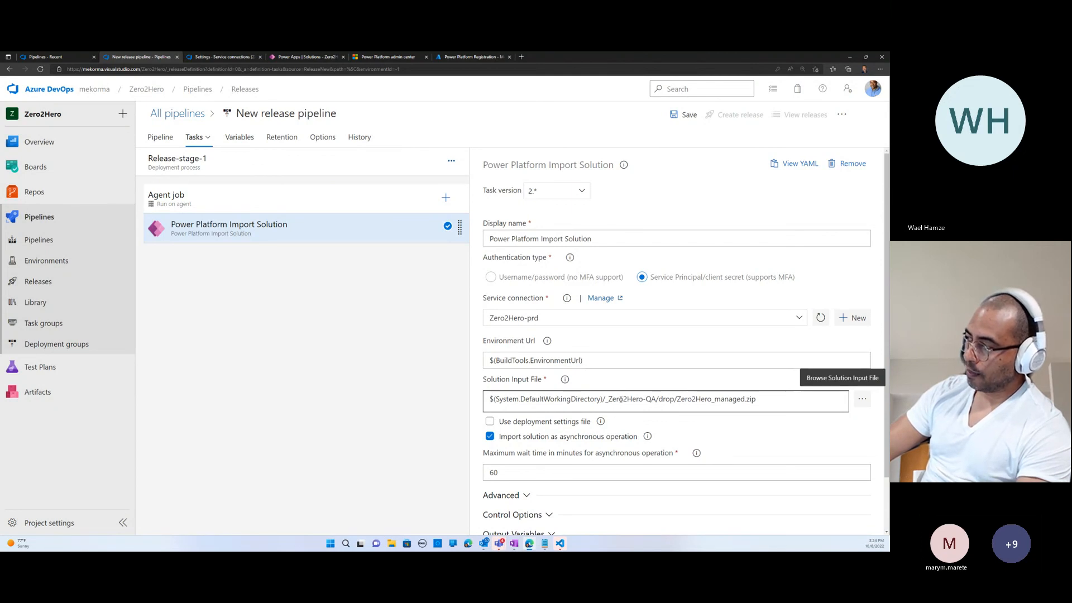
- Save the new release pipeline with the configured import task
scroll(687, 401, "down", 2)
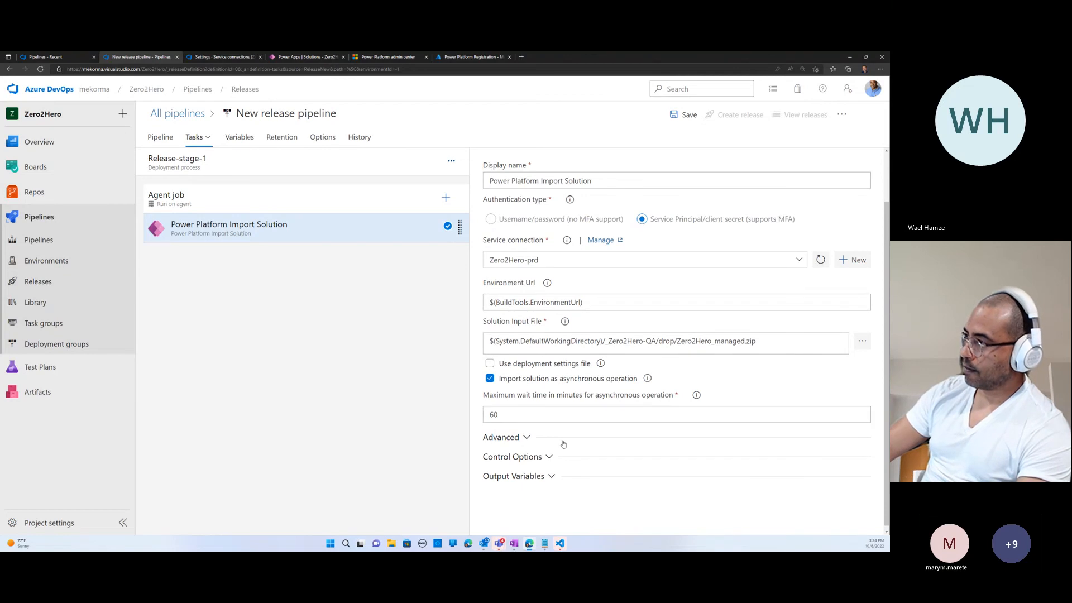
left_click(684, 114)
left_click(495, 373)
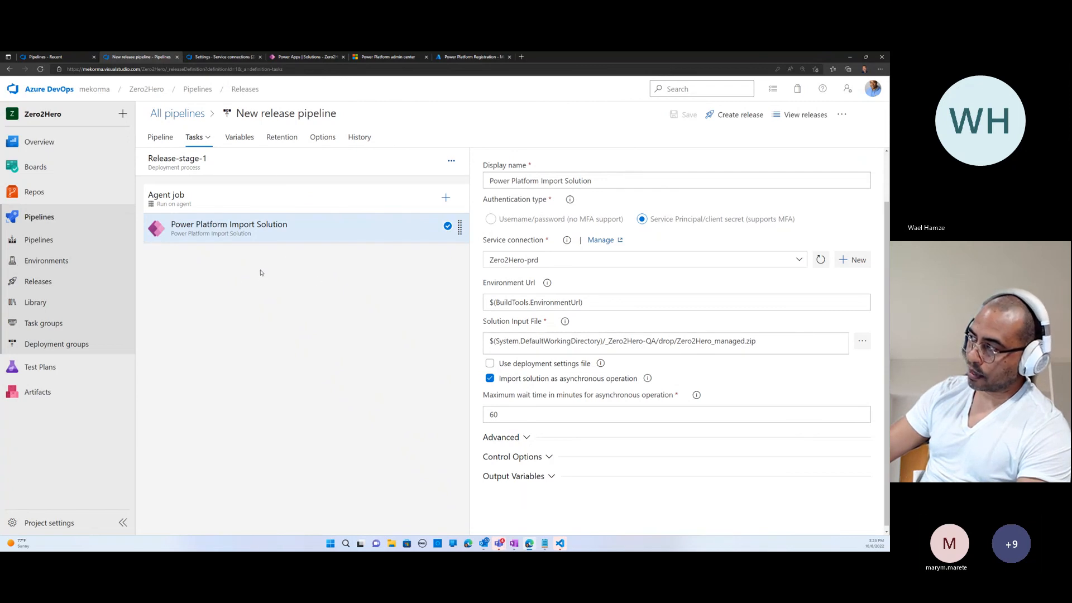
- Add a Power Platform Publish Customizations task to the agent job after the import task
left_click(445, 198)
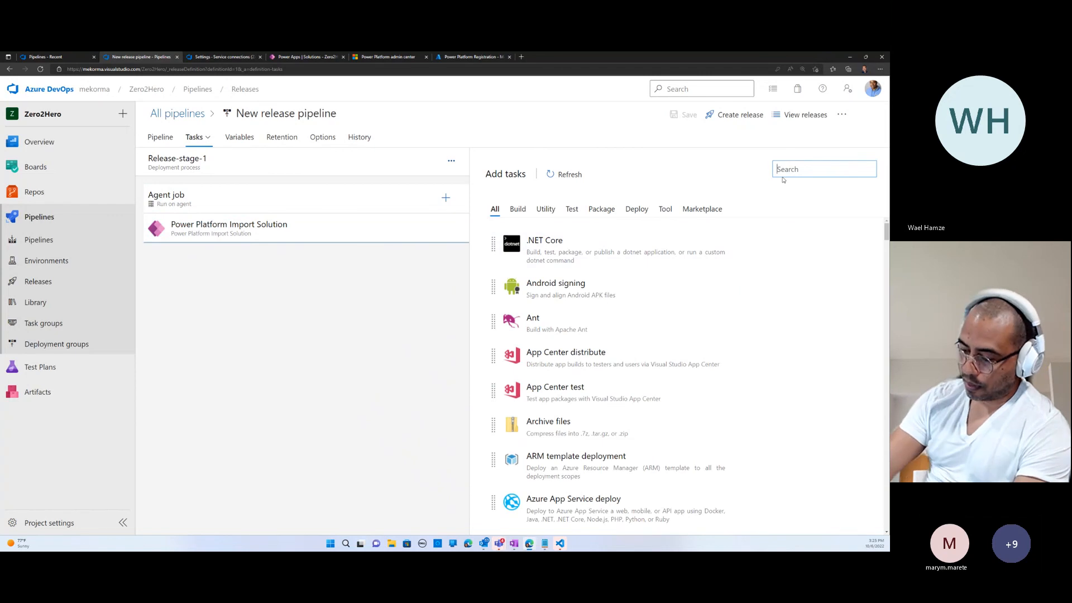
type("Power Platform Pub")
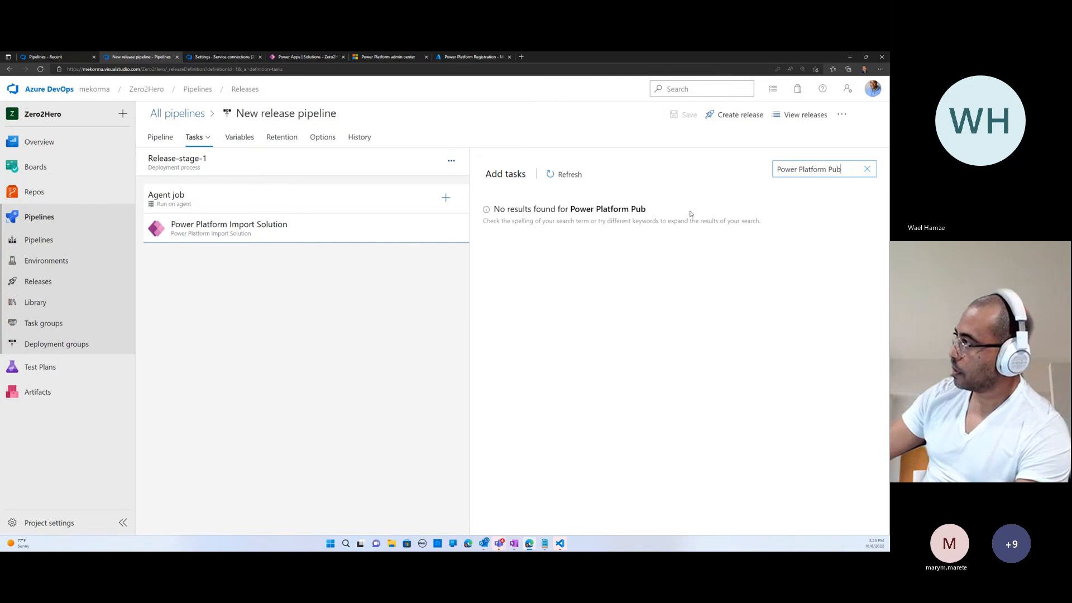
double_click(835, 171)
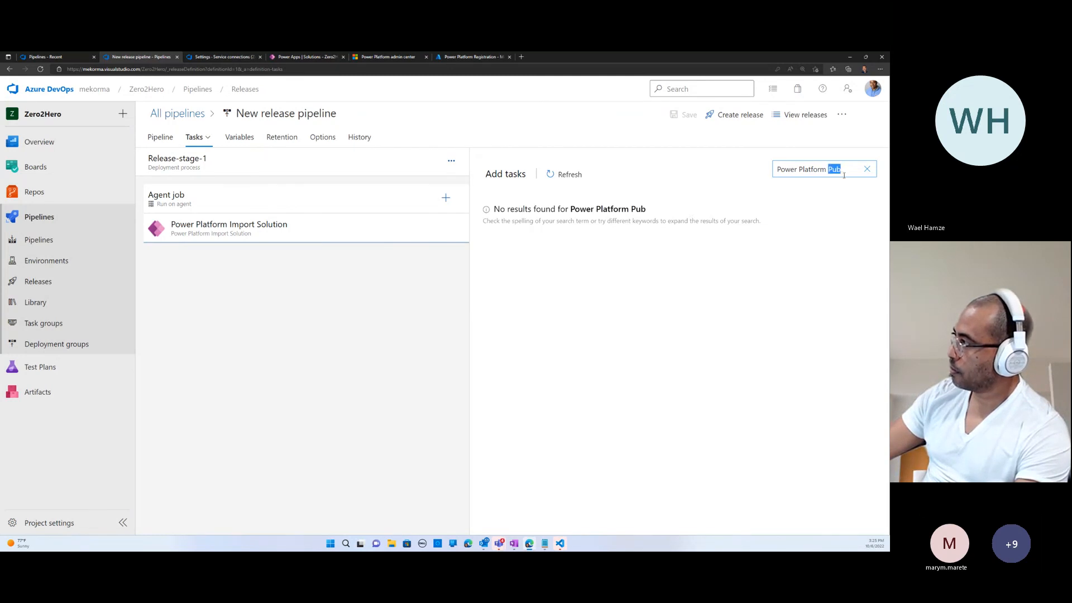
key("BackSpace")
type("C")
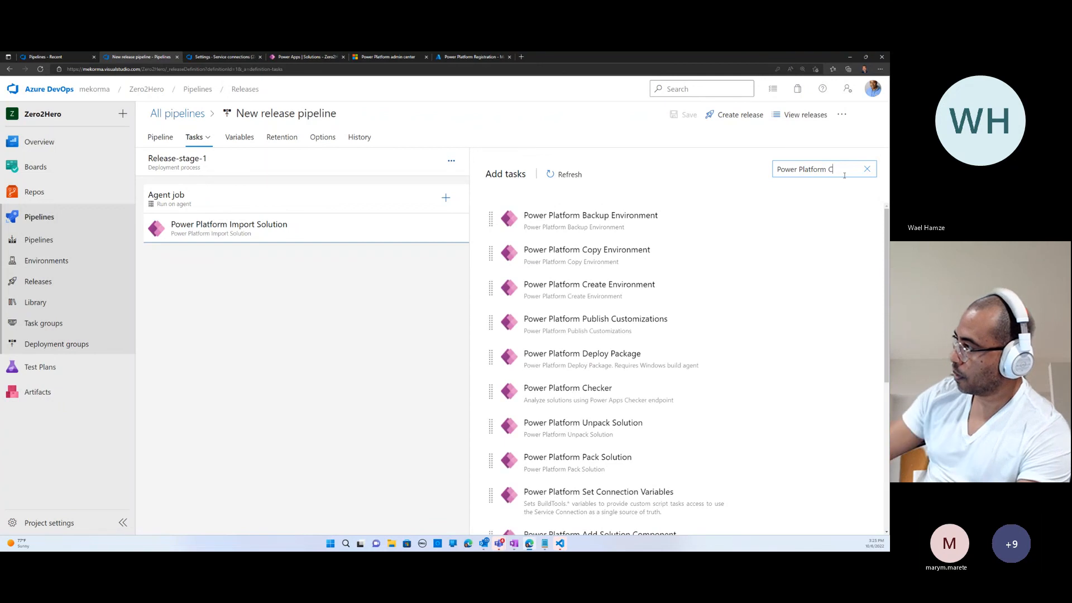
left_click(813, 323)
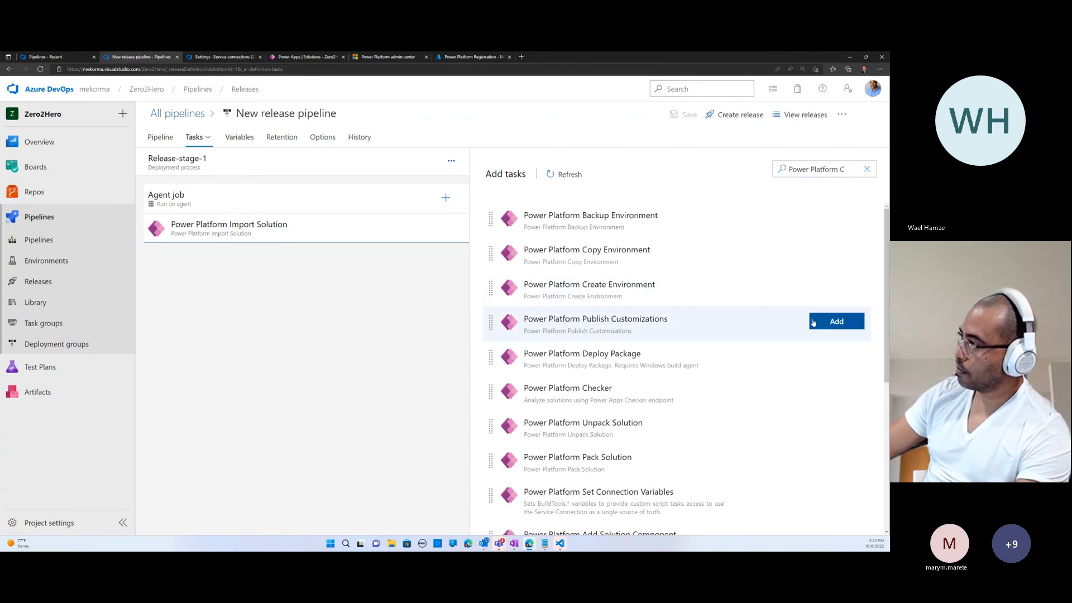
- Set the publish task's authentication to Service Principal/client secret and its service connection to Zero2Hero-prd
left_click(241, 266)
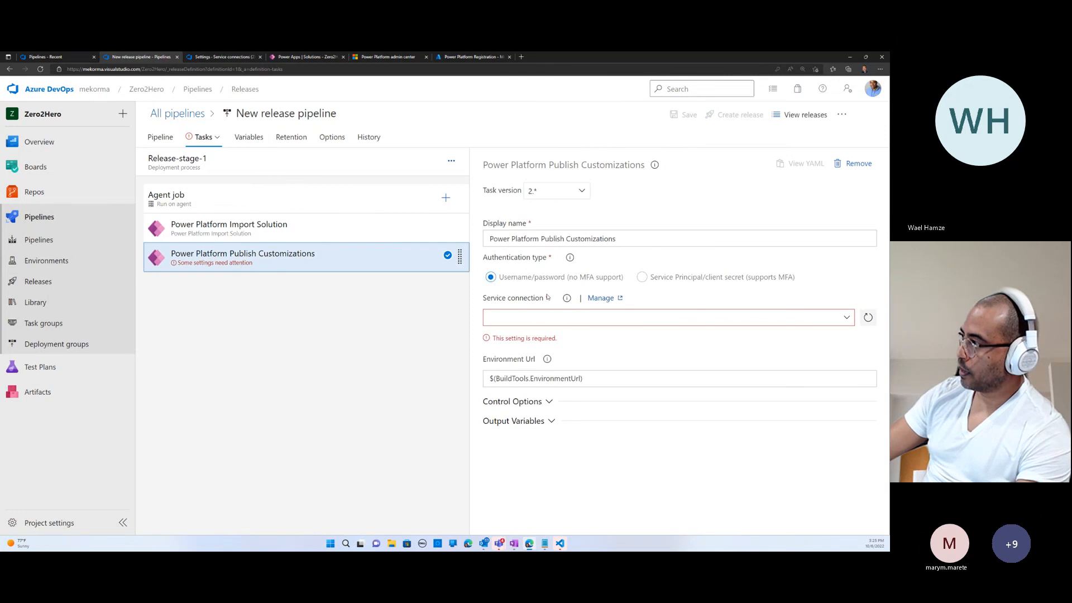
left_click(643, 277)
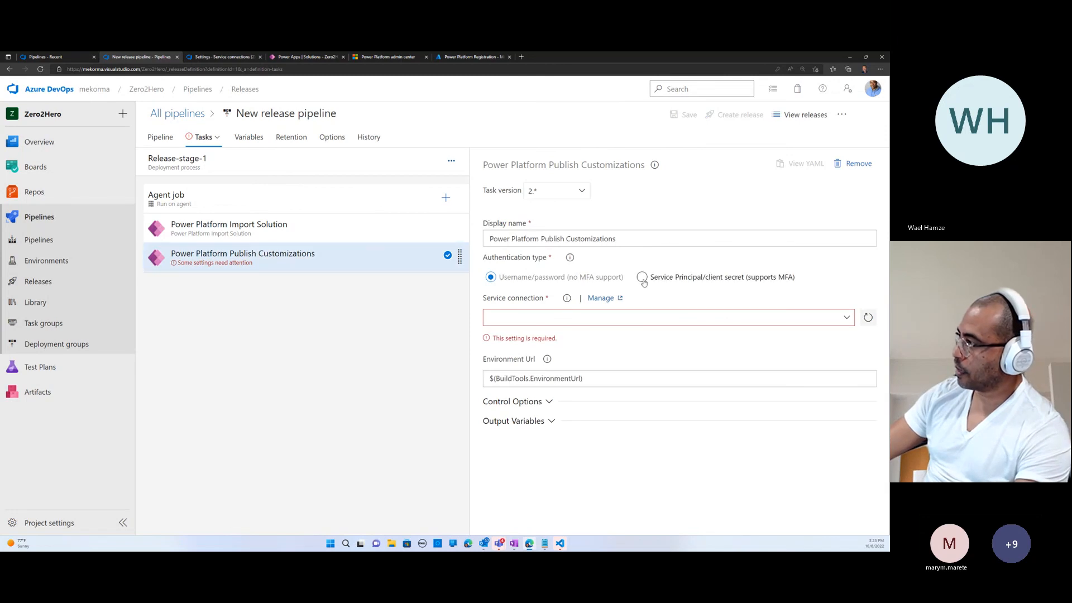
left_click(781, 318)
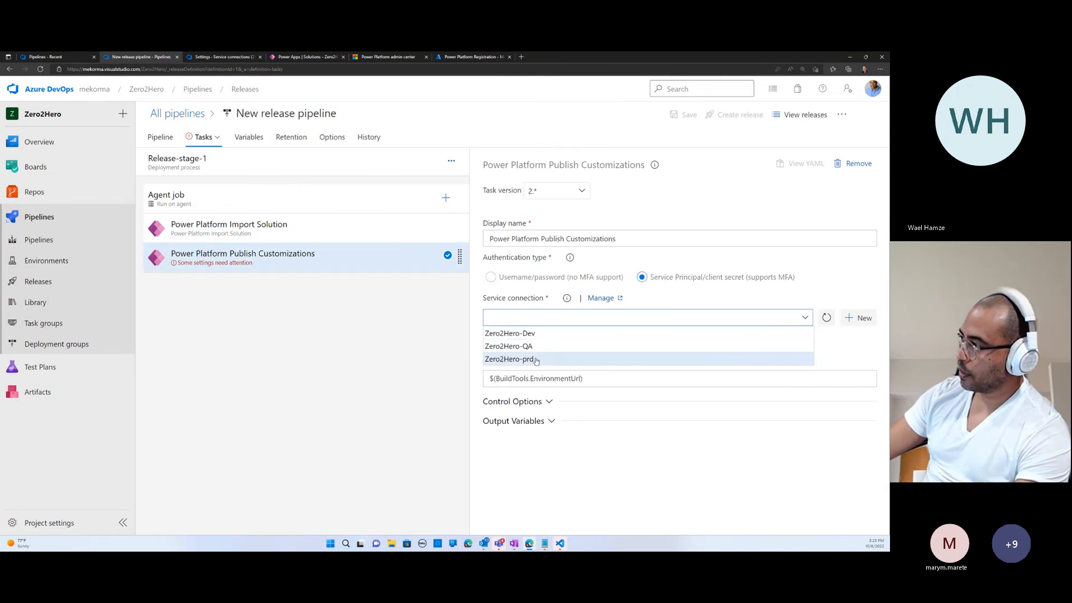
left_click(543, 360)
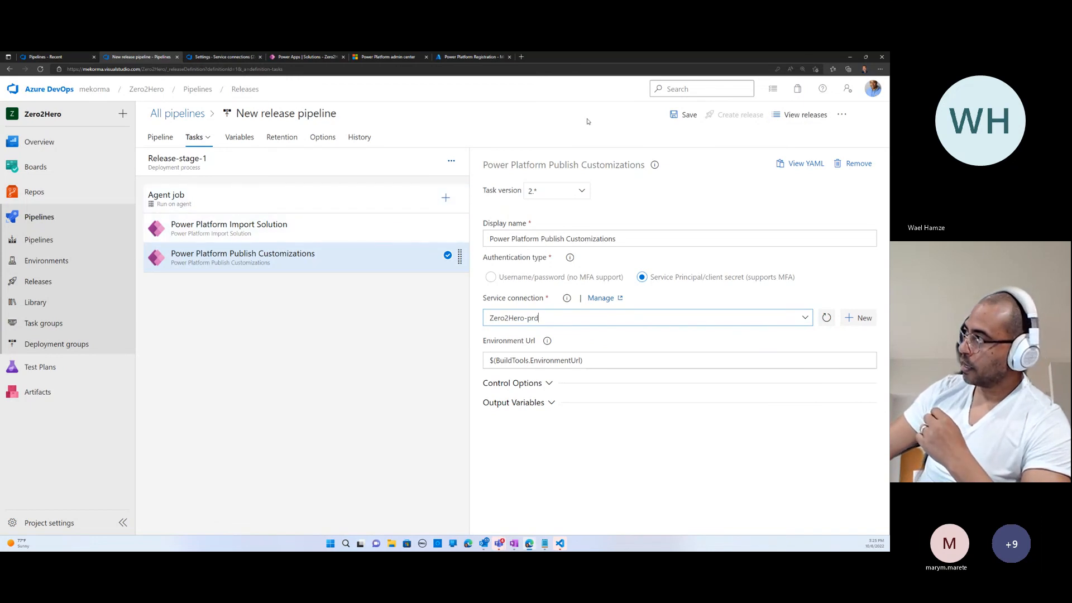
- Rename the release pipeline as Zero2Hero-release and save it without a comment
left_click(349, 114)
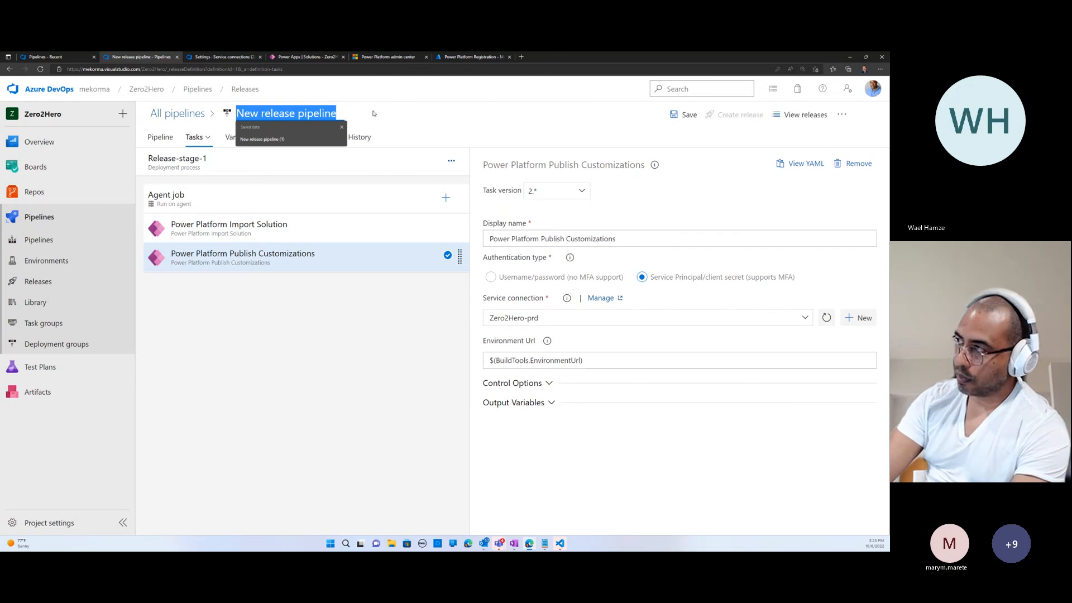
type("Z")
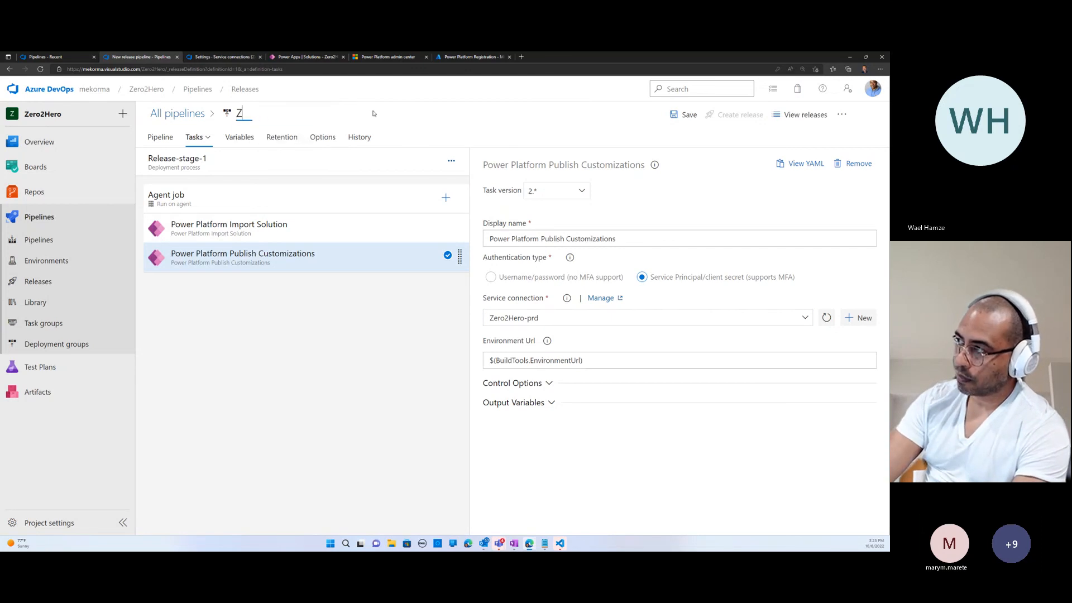
type("ero2Hereo")
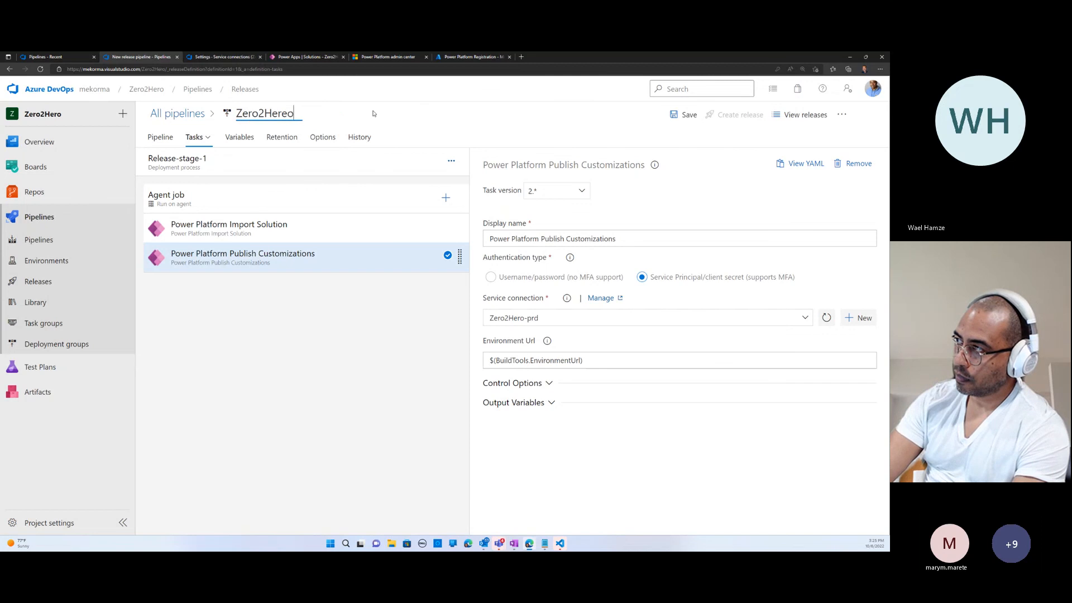
key("BackSpace")
key("BackSpace")
type("o-release")
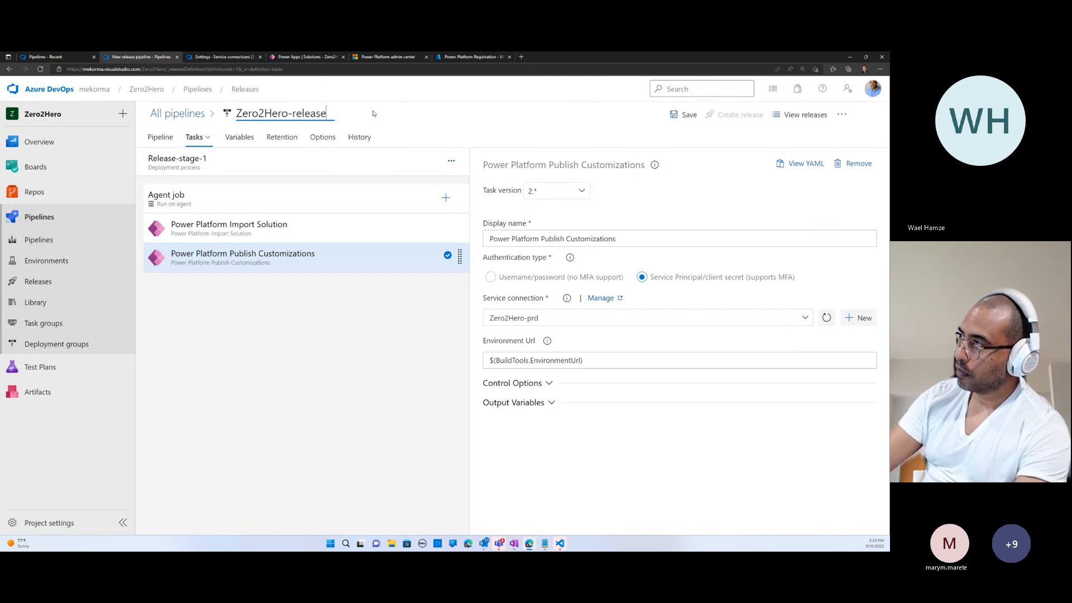
key("Tab")
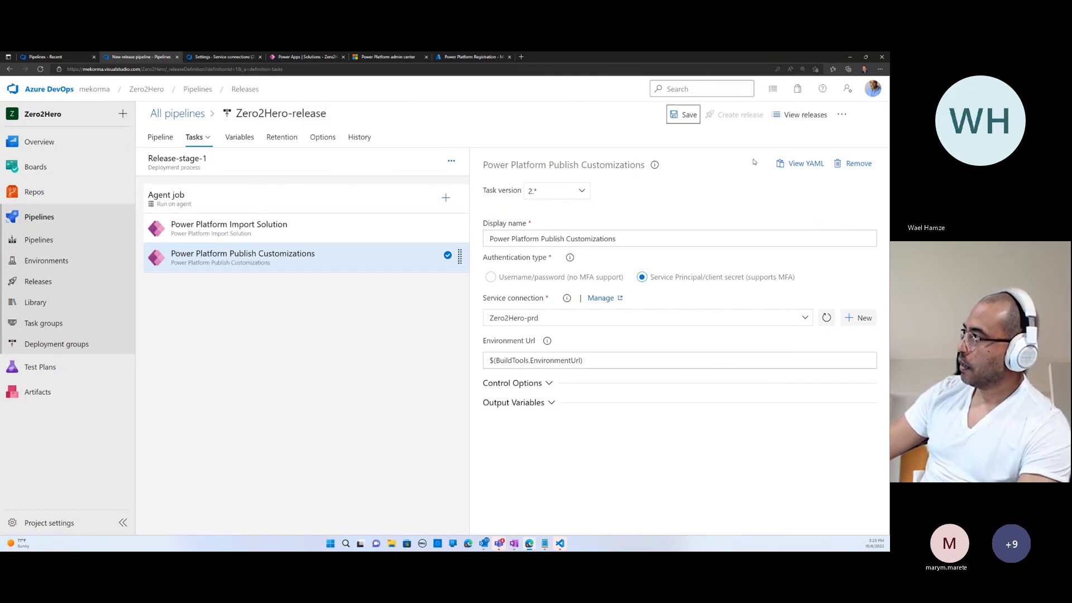
left_click(694, 121)
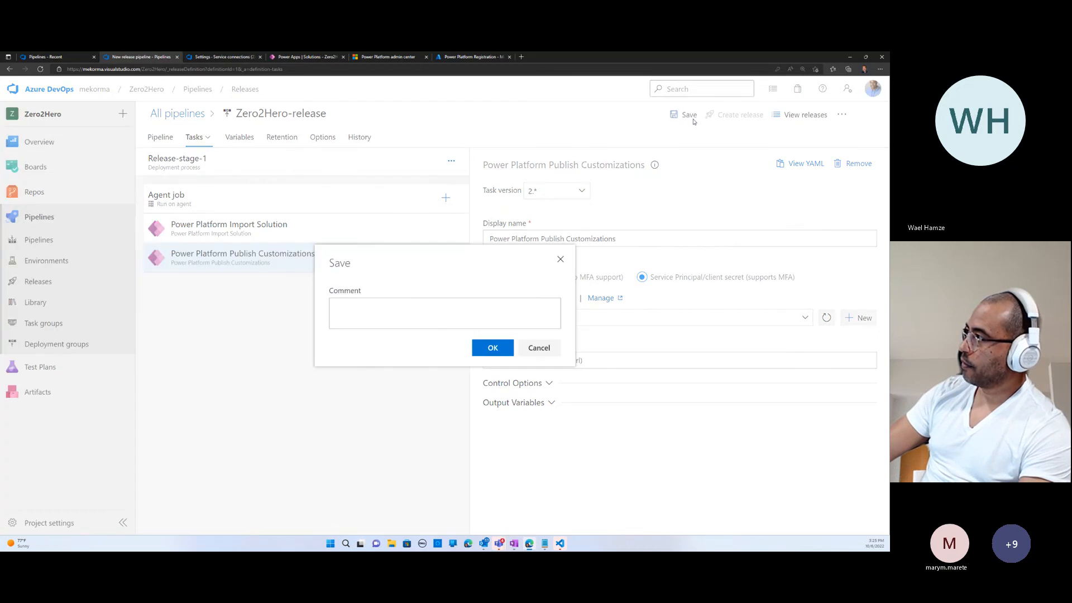
left_click(494, 347)
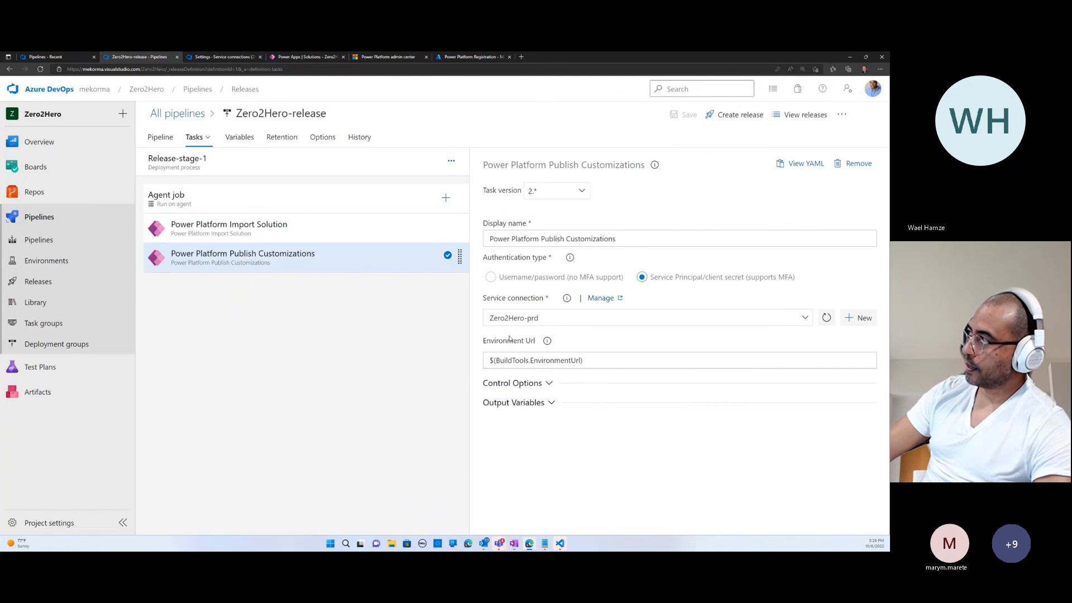
- Create a new release of Zero2Hero-release with Release-stage-1 changed to a manual trigger
left_click(740, 116)
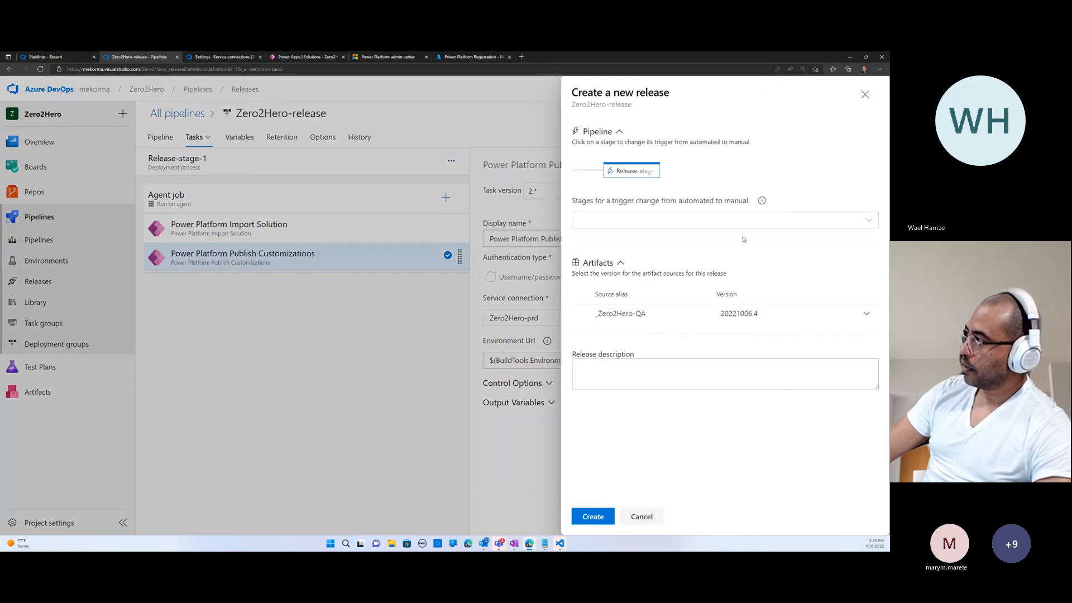
left_click(860, 221)
left_click(584, 242)
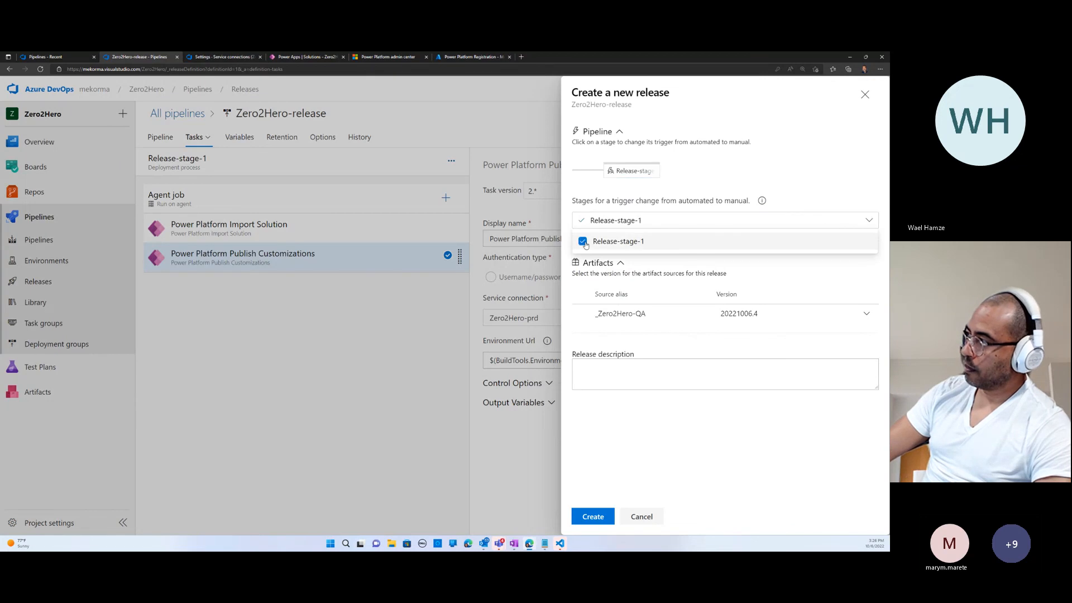
left_click(792, 203)
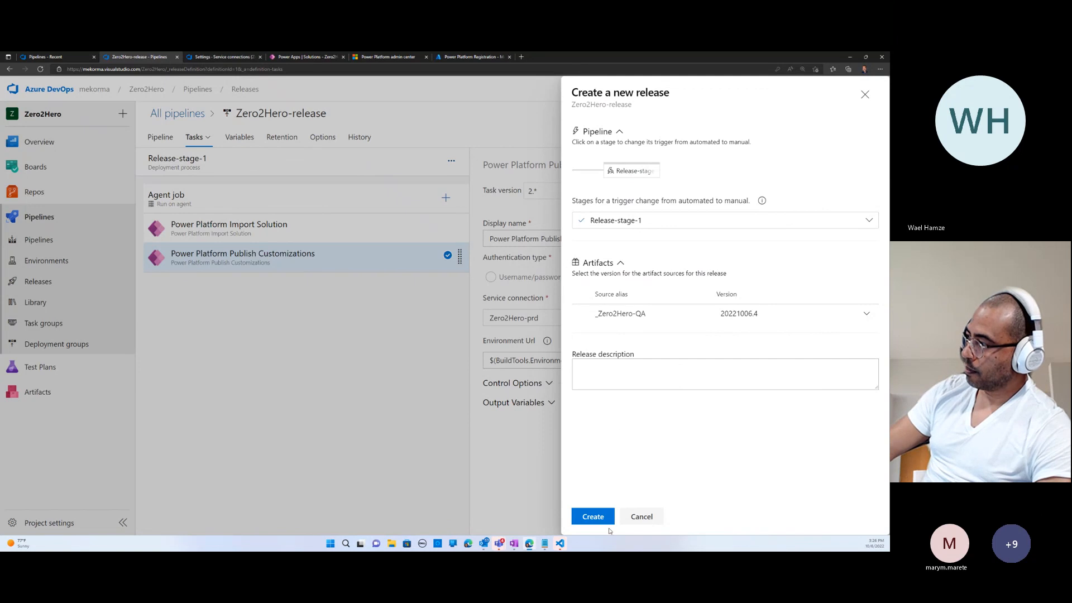
left_click(593, 516)
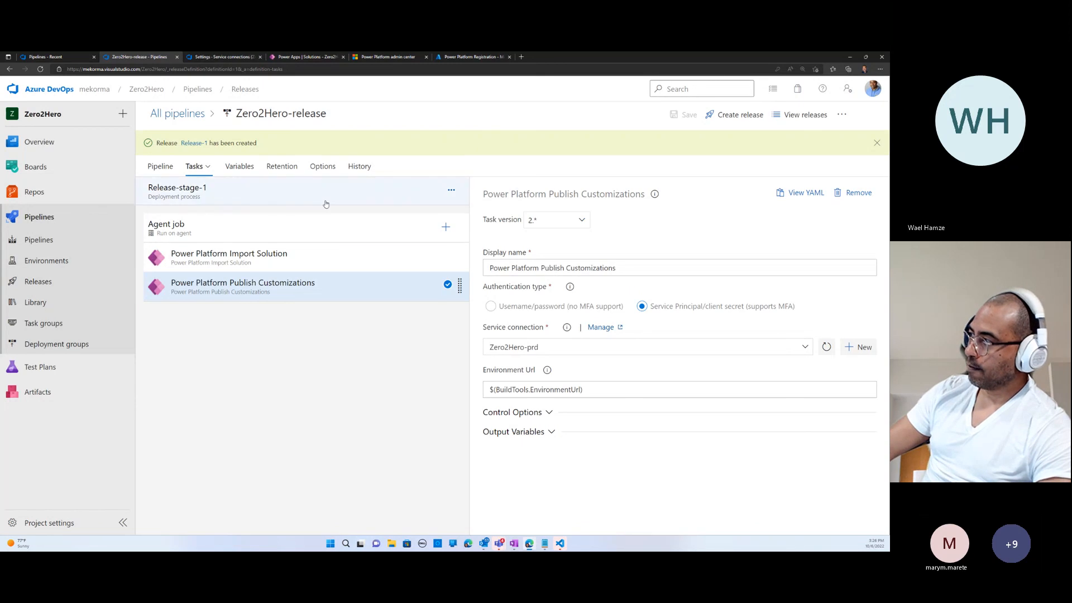
- Deploy Release-stage-1 of the newly created release and check the stage's deployment logs
left_click(194, 143)
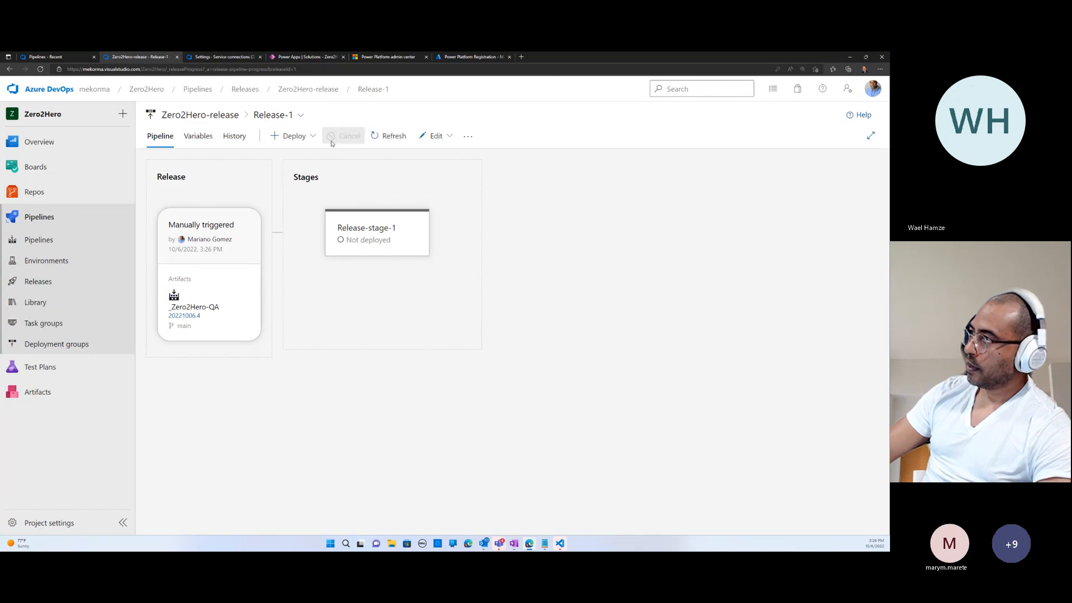
left_click(304, 137)
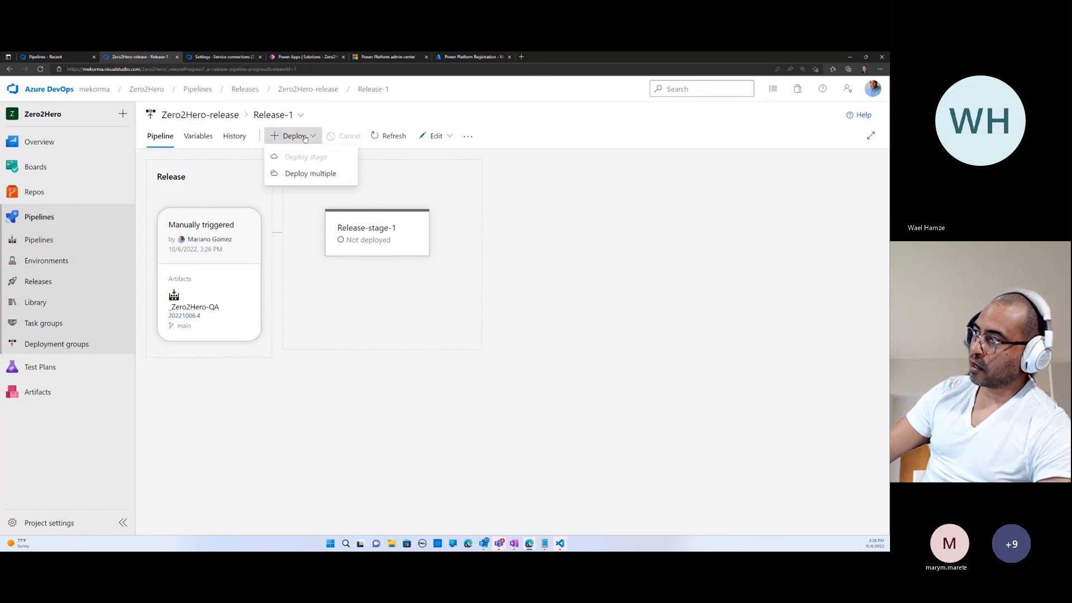
left_click(297, 174)
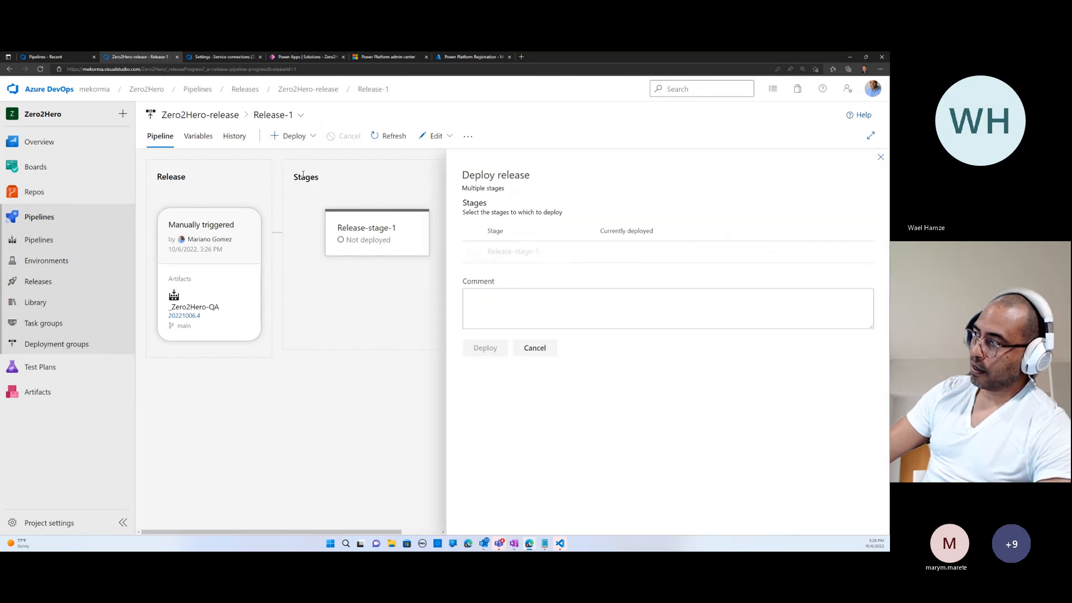
left_click(473, 252)
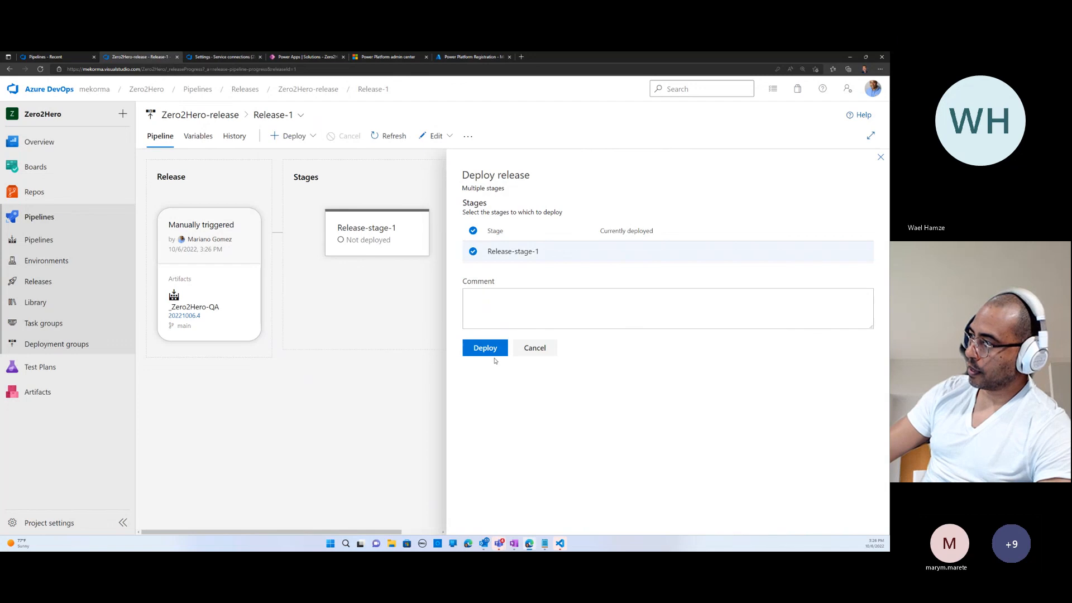
left_click(504, 351)
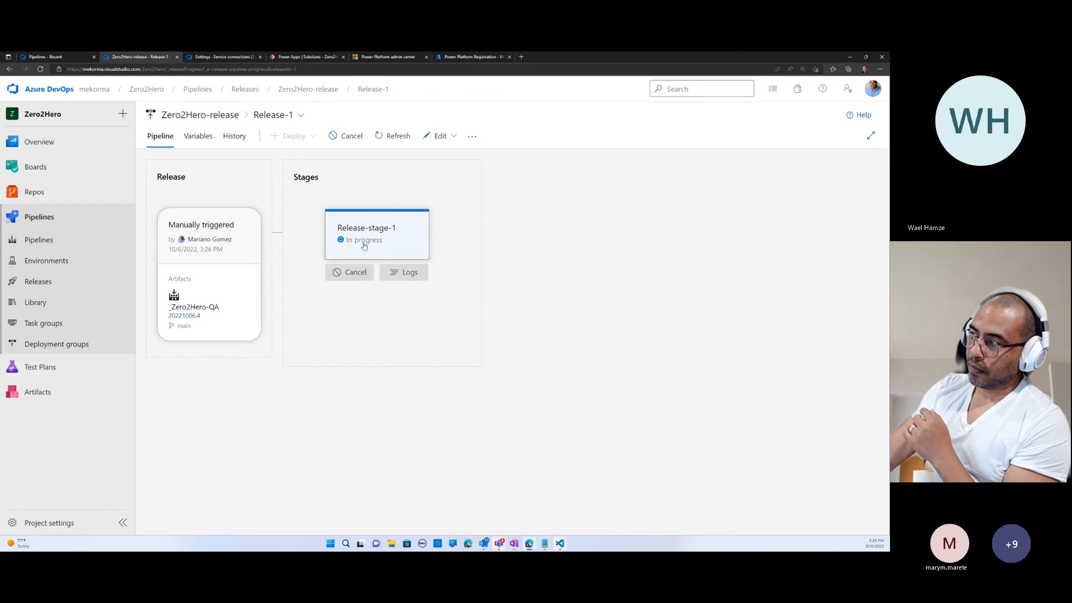
left_click(389, 256)
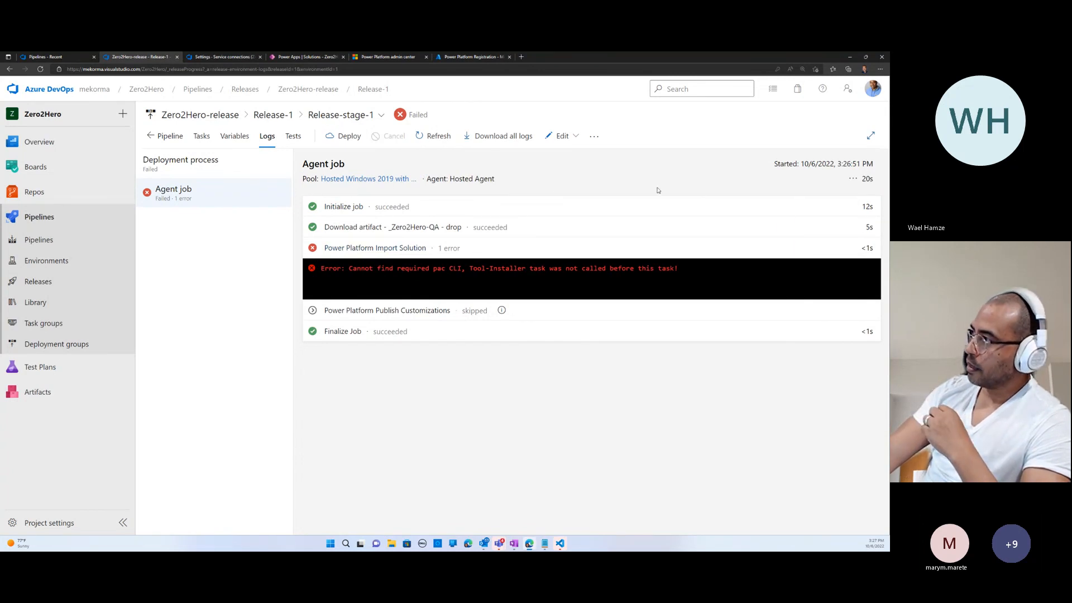
left_click(171, 136)
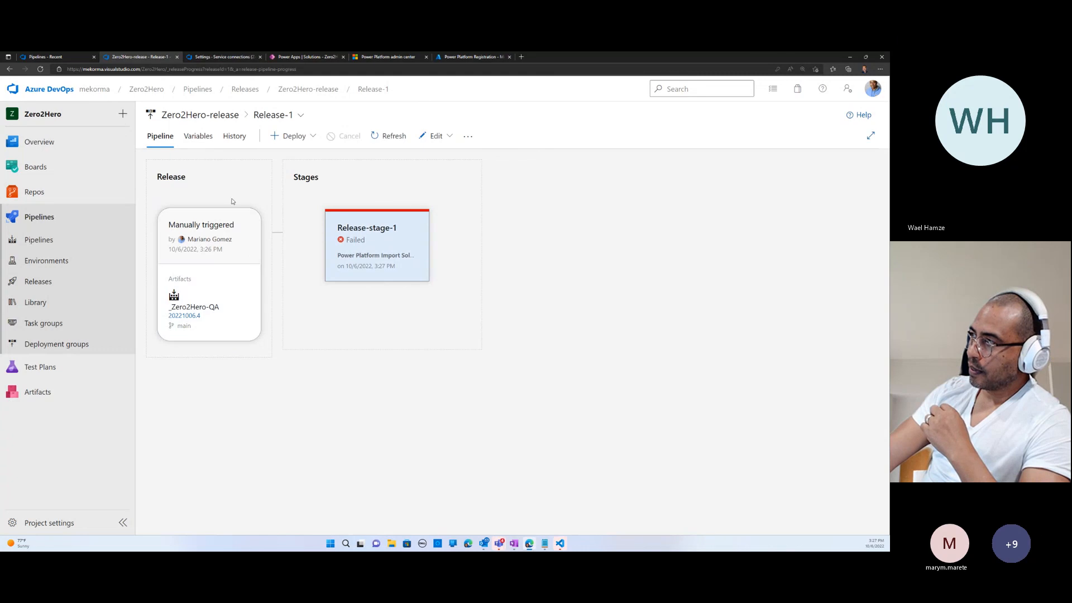
left_click(226, 230)
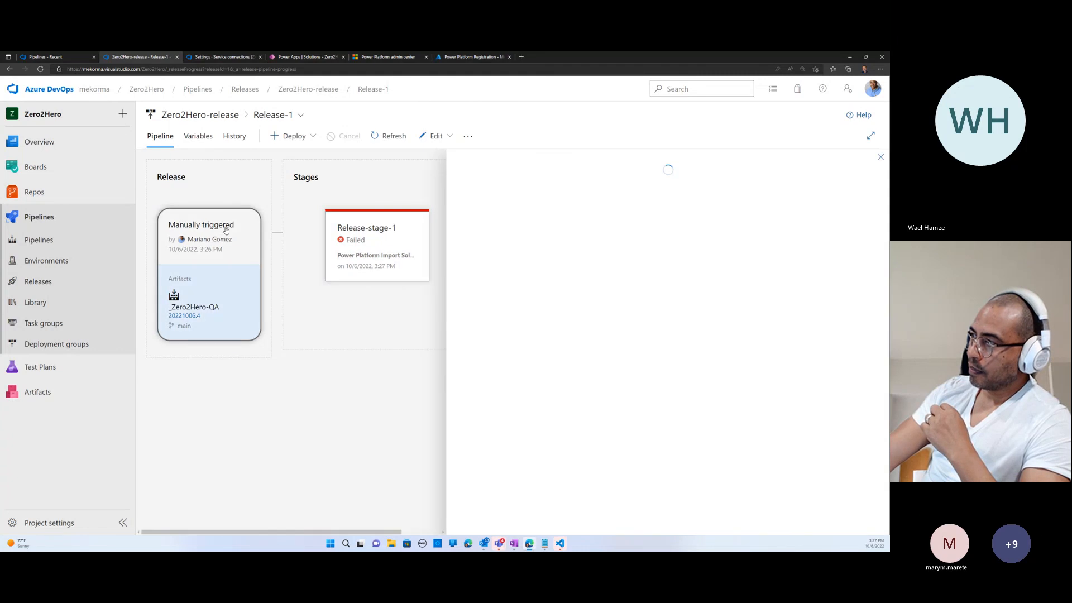
left_click(433, 135)
left_click(452, 159)
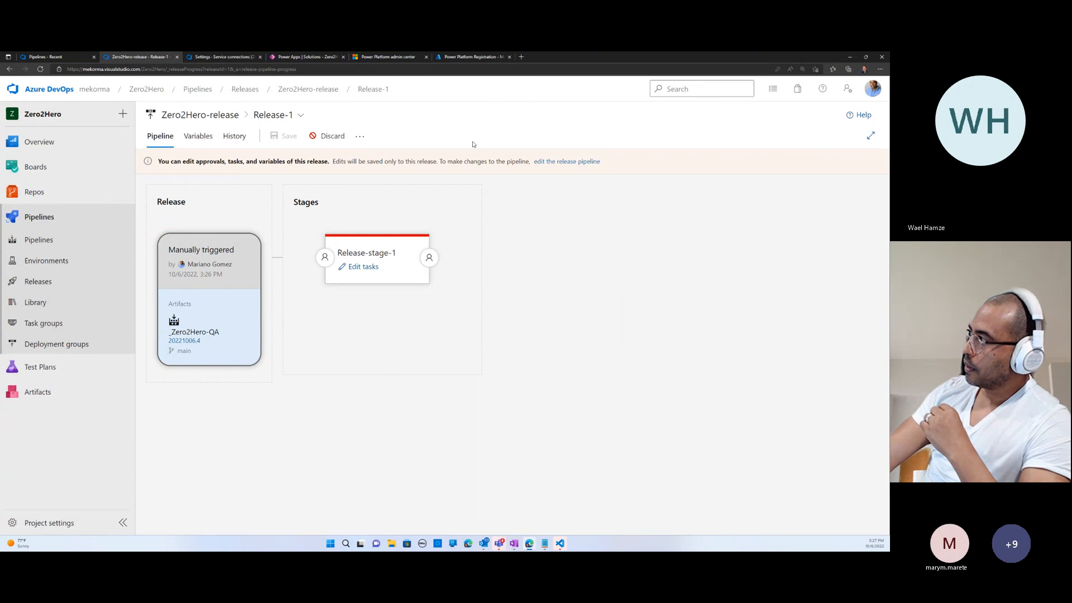
left_click(330, 136)
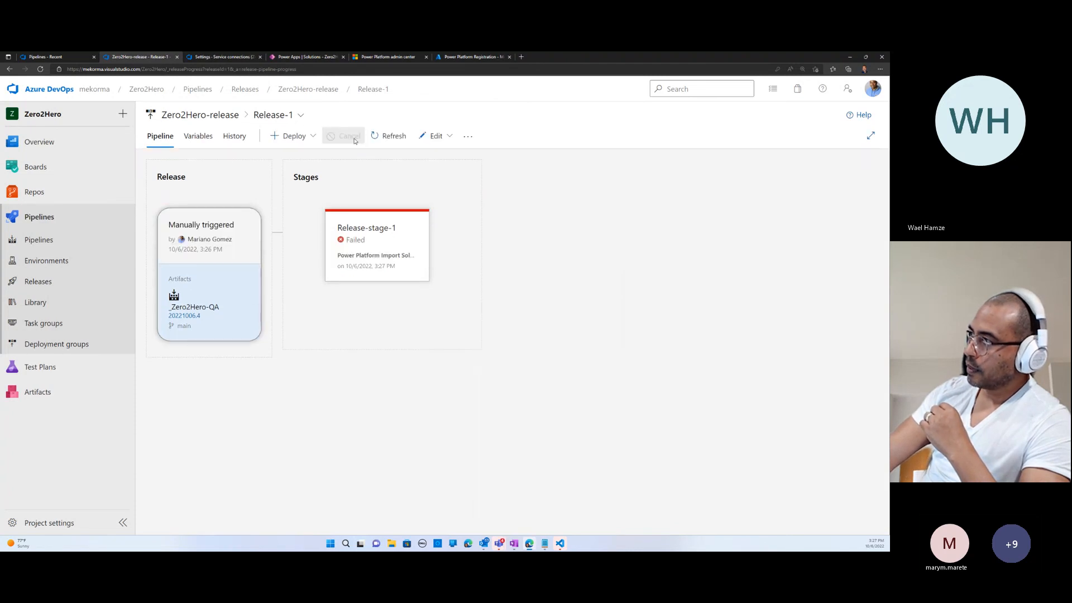
left_click(441, 137)
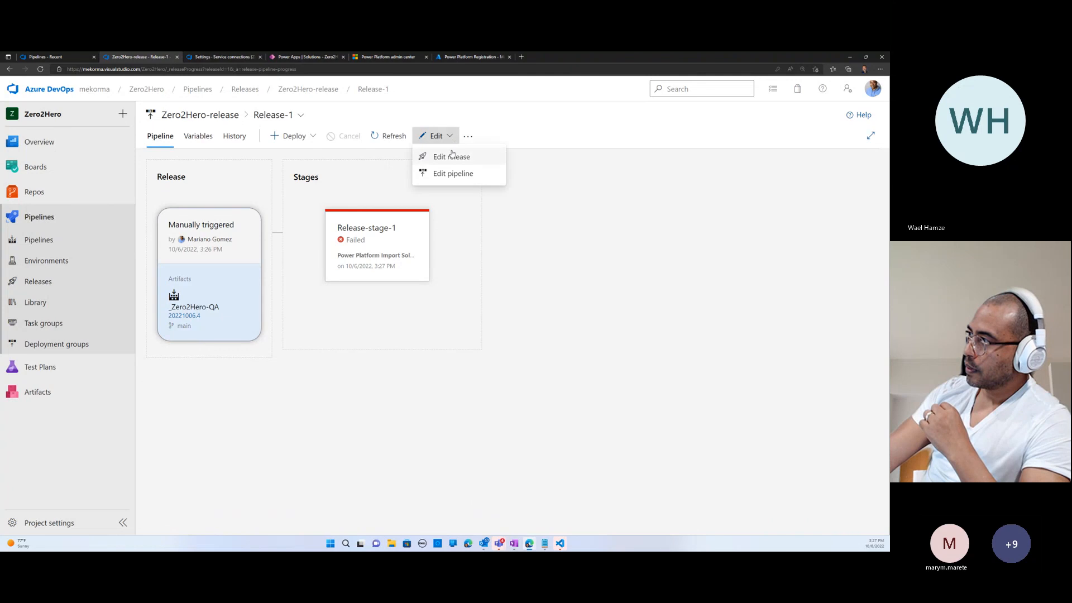
left_click(459, 157)
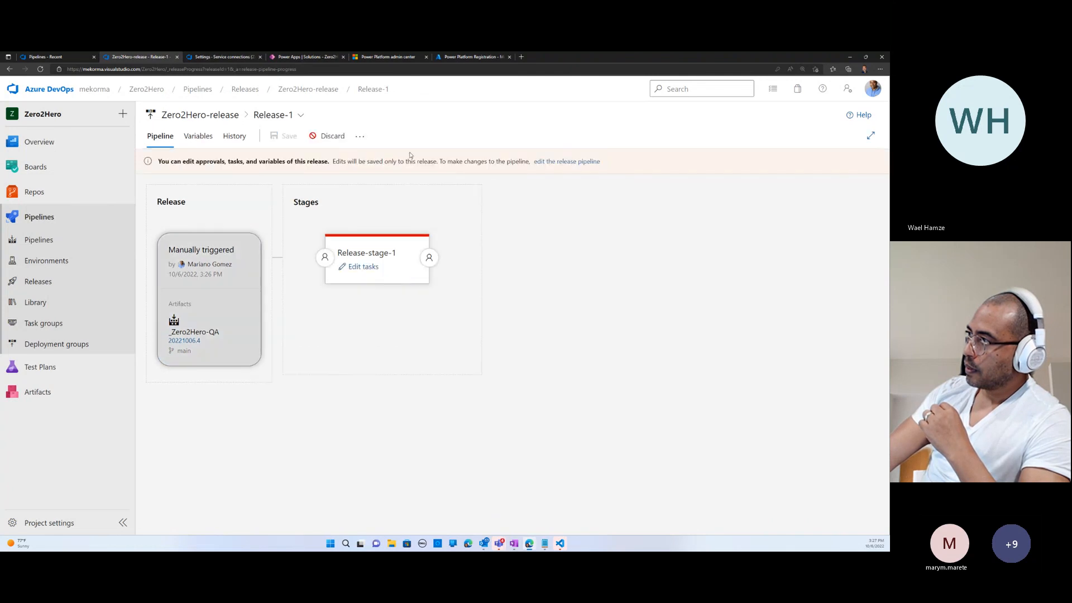
left_click(358, 142)
left_click(341, 140)
- Open the Zero2Hero-release pipeline definition for editing and show the tasks of Release-stage-1
left_click(454, 139)
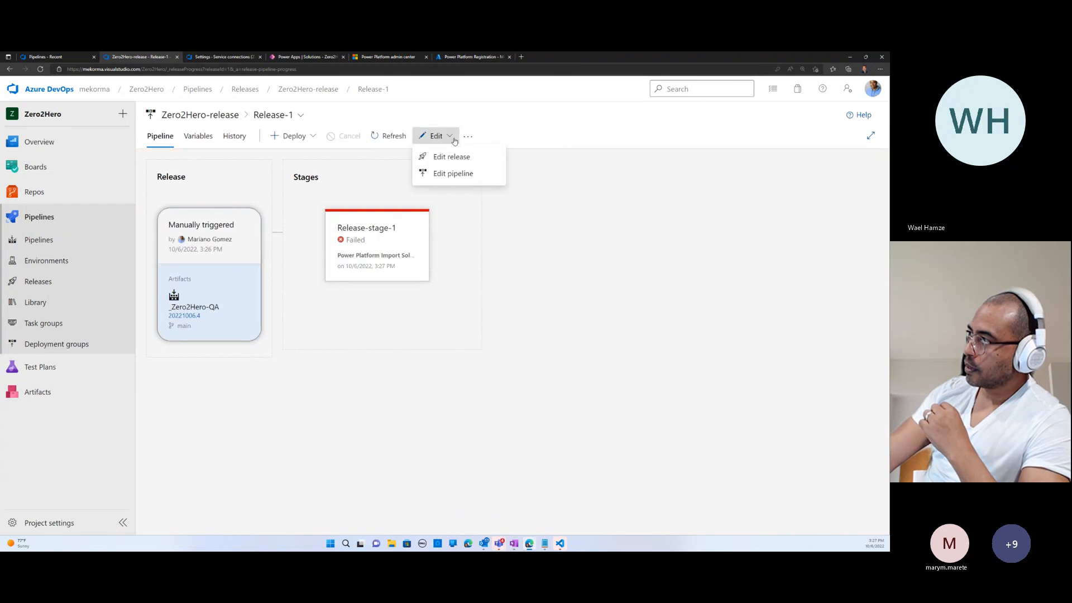
left_click(453, 173)
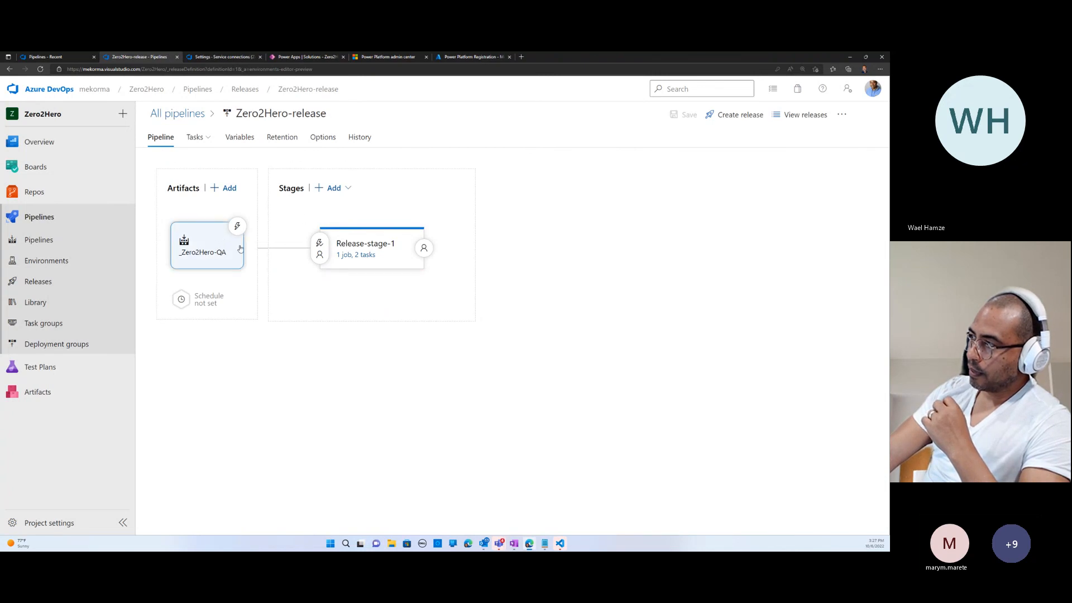
left_click(363, 256)
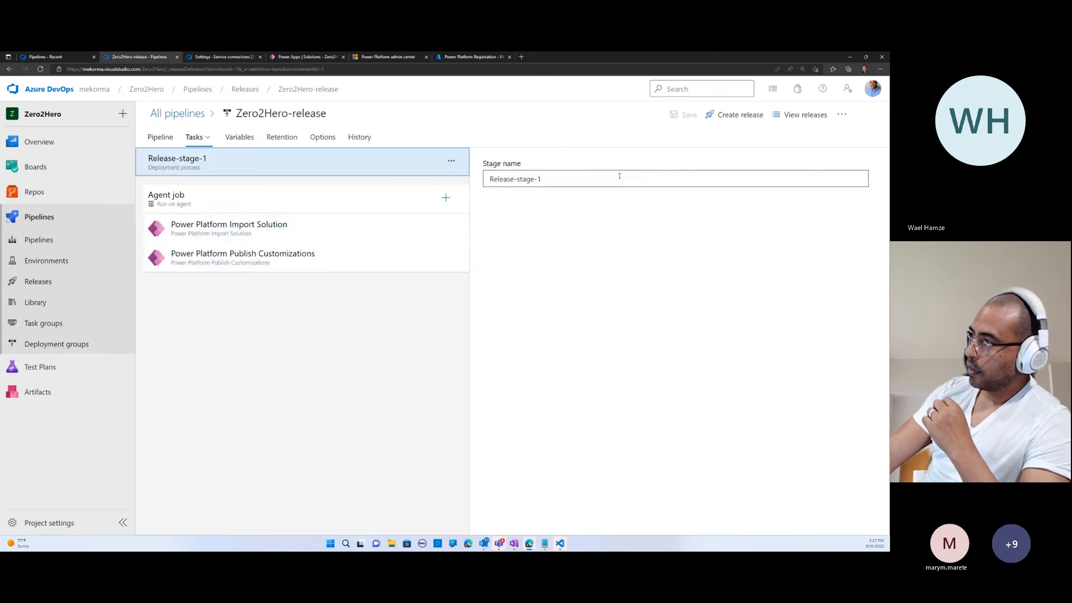
- Add a Power Platform Tool Installer task to the agent job and move it ahead of Power Platform Import Solution
left_click(446, 198)
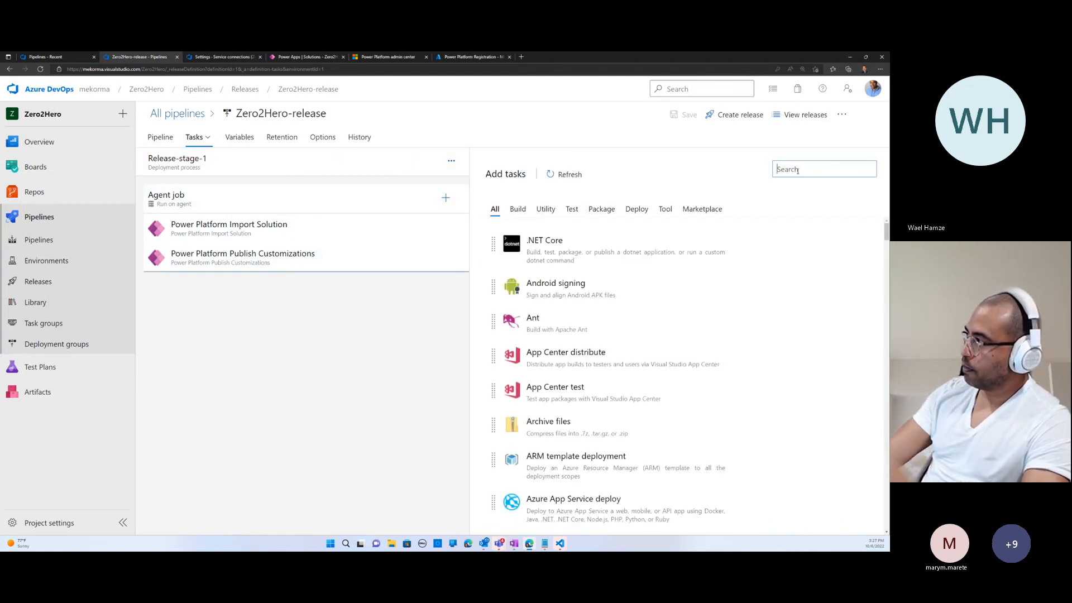
type("Power ")
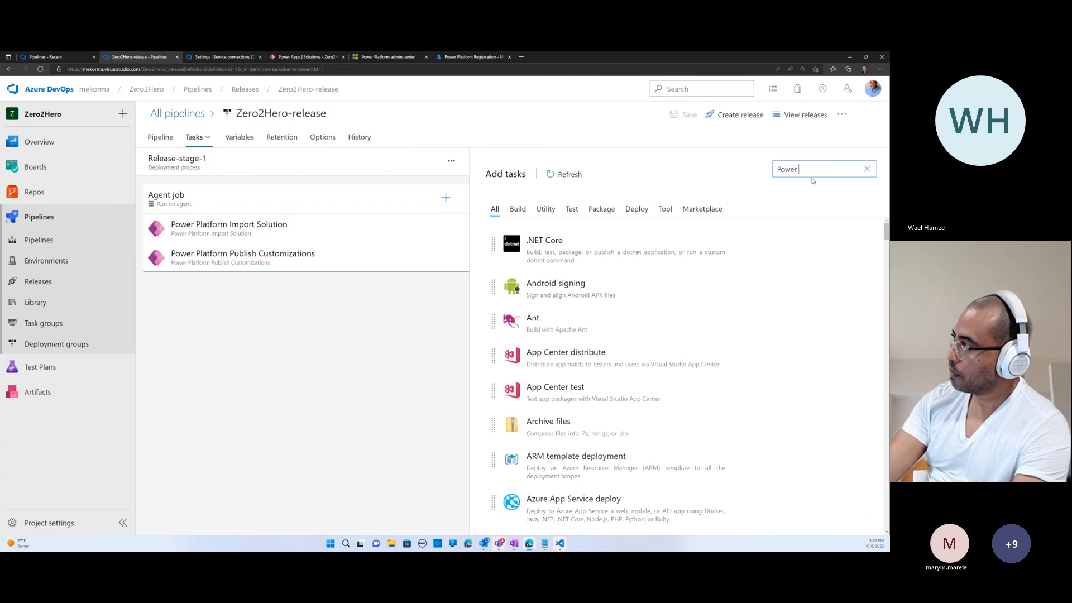
type("Platform")
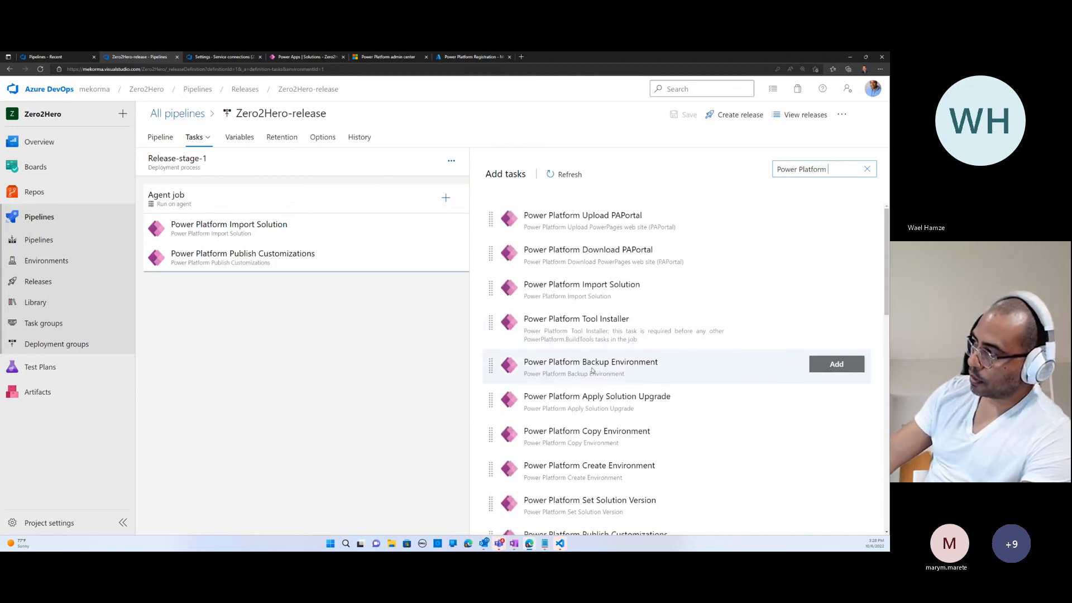
mouse_move(576, 325)
left_click(830, 322)
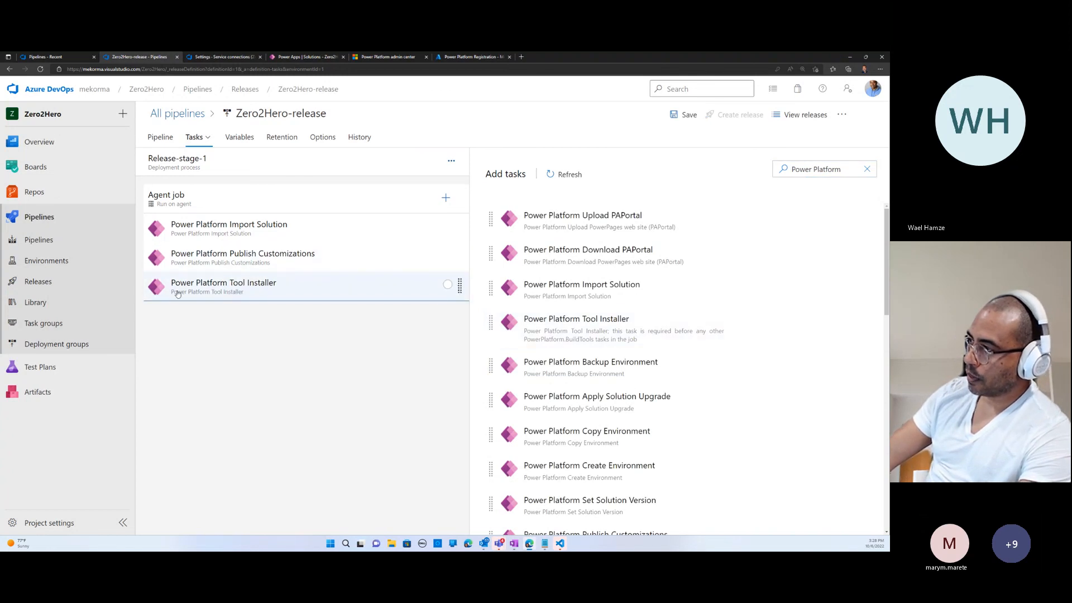
left_click(158, 285)
left_click_drag(158, 285, 165, 218)
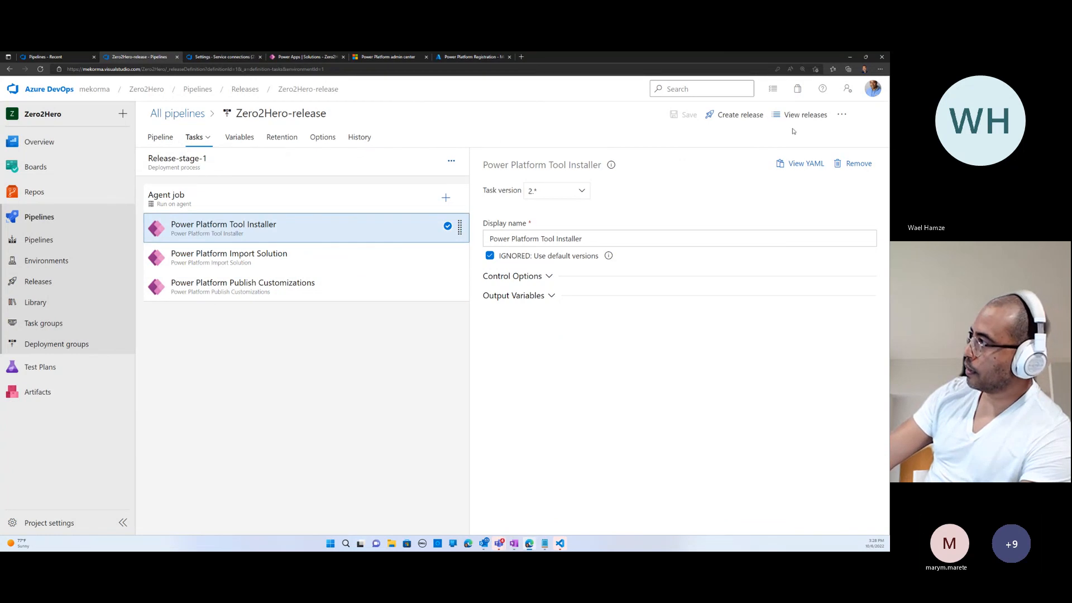
- Create a new release of Zero2Hero-release using _Zero2Hero-QA version 20221006.4 and open that release, leaving the pipeline editor
left_click(738, 115)
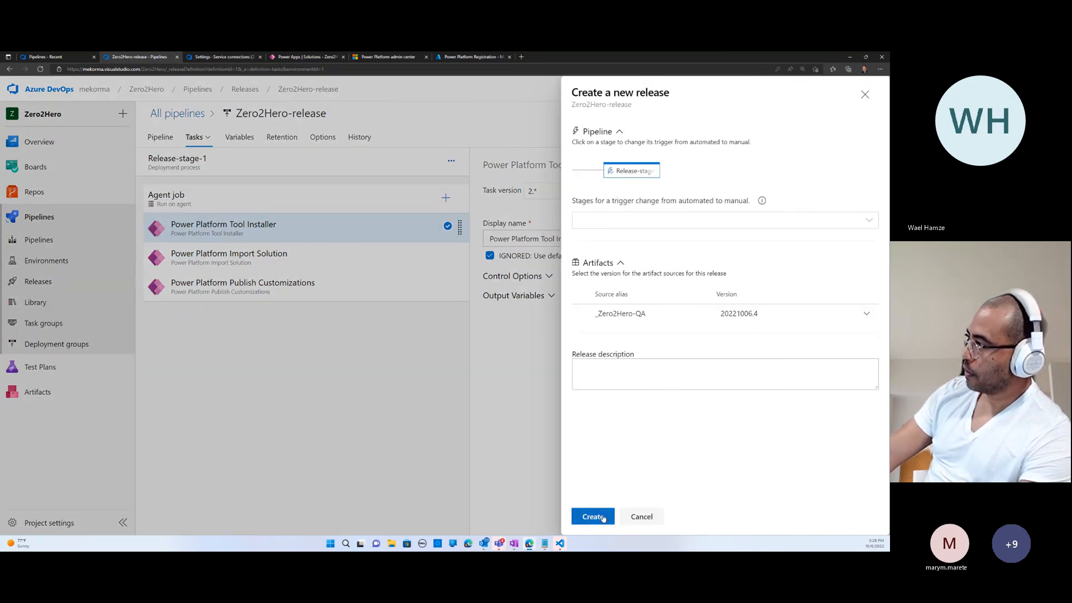
left_click(607, 518)
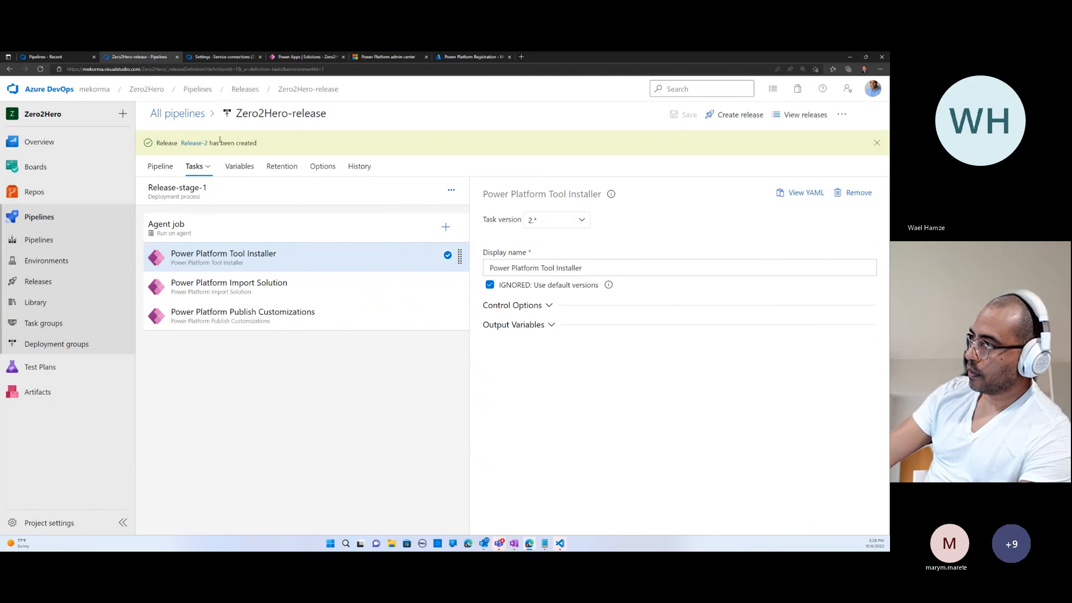
left_click(195, 144)
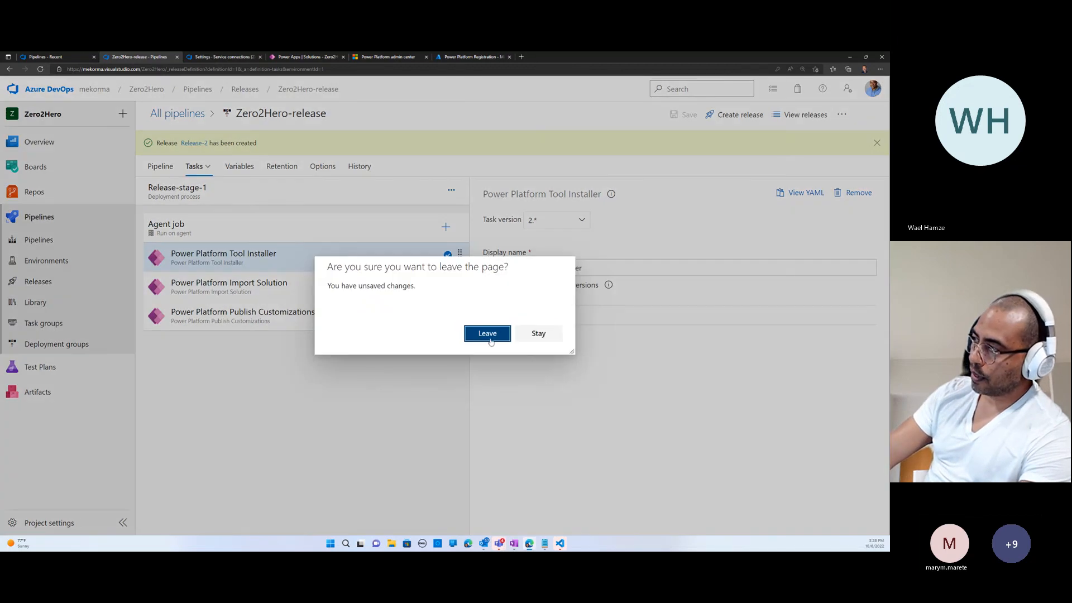
left_click(527, 338)
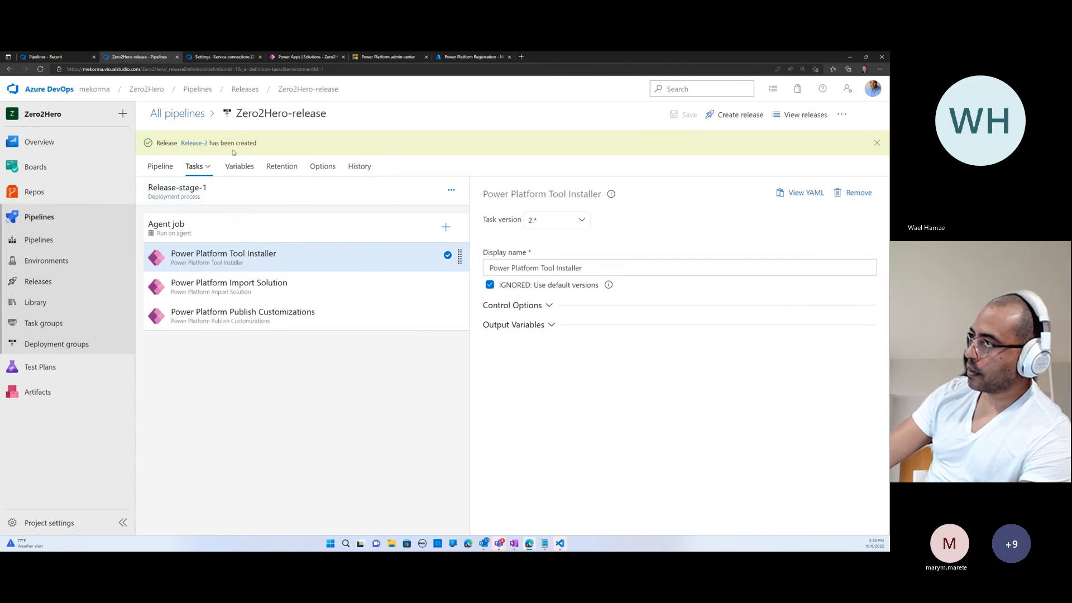
left_click(195, 144)
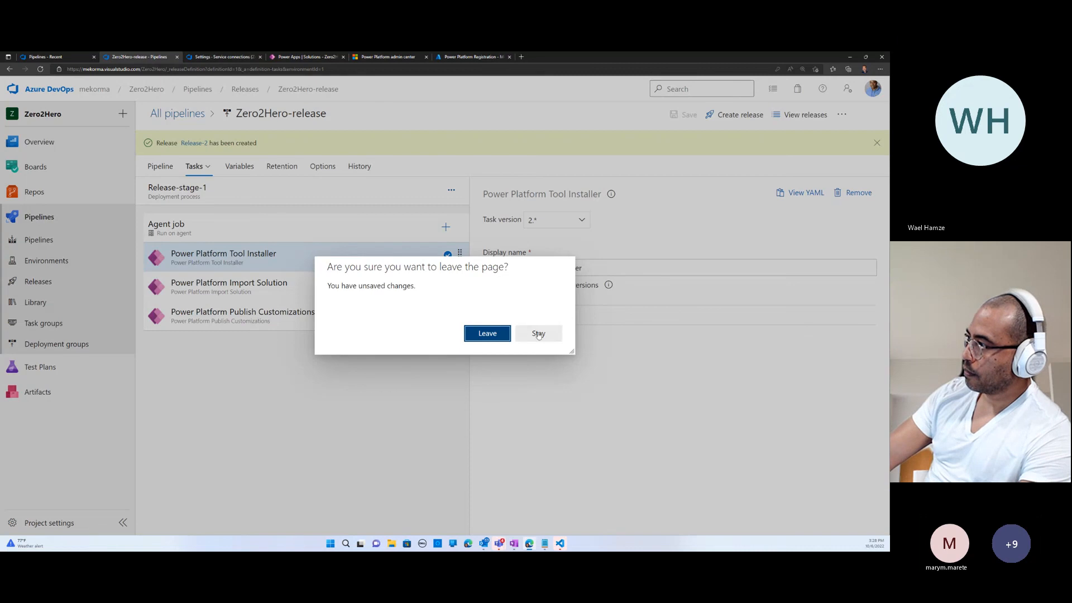
left_click(498, 334)
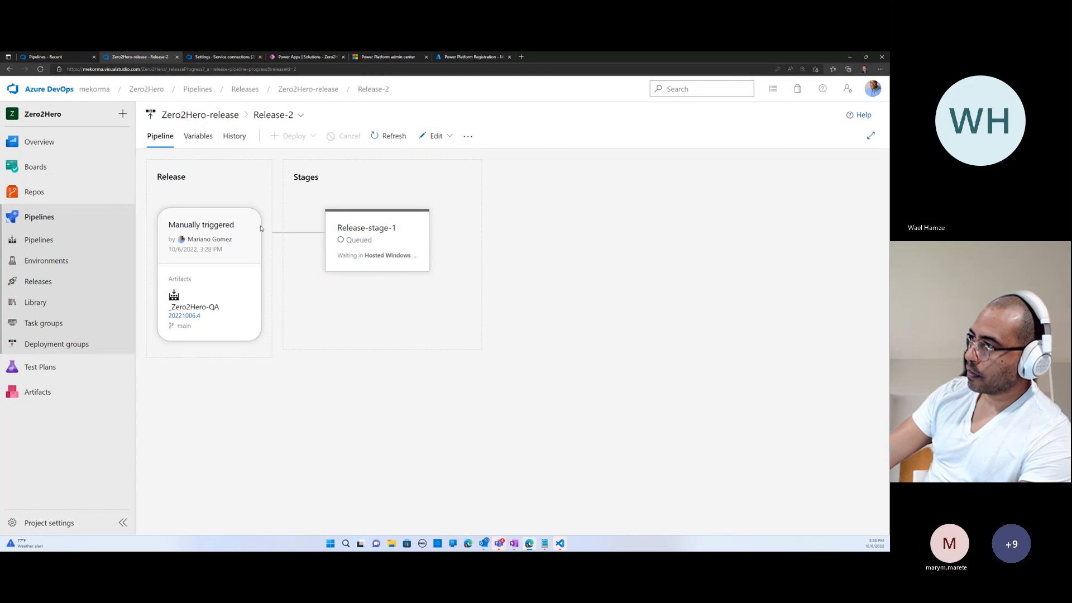
mouse_move(344, 261)
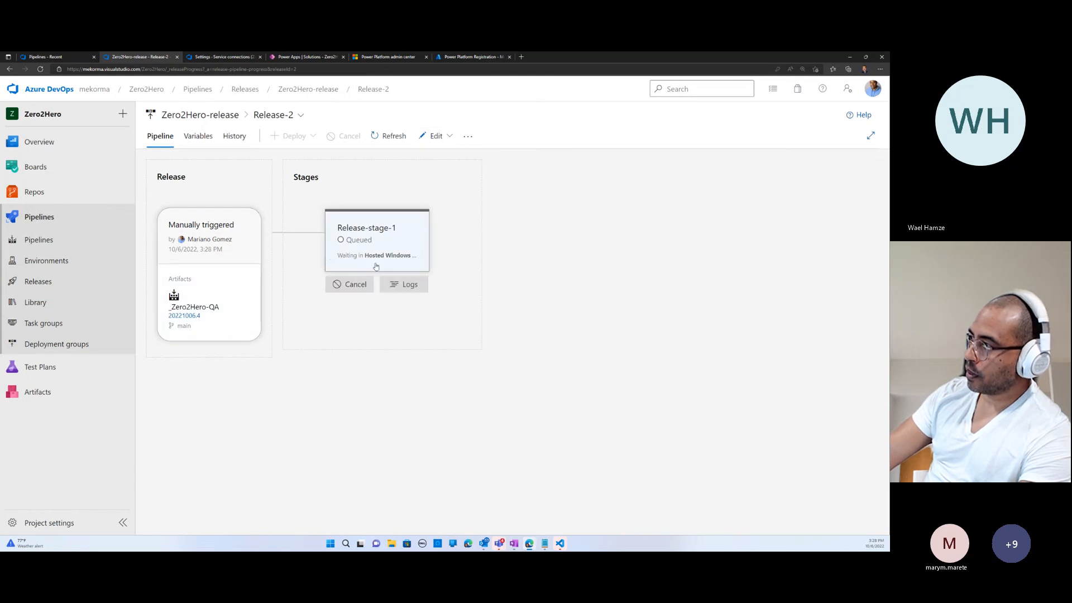